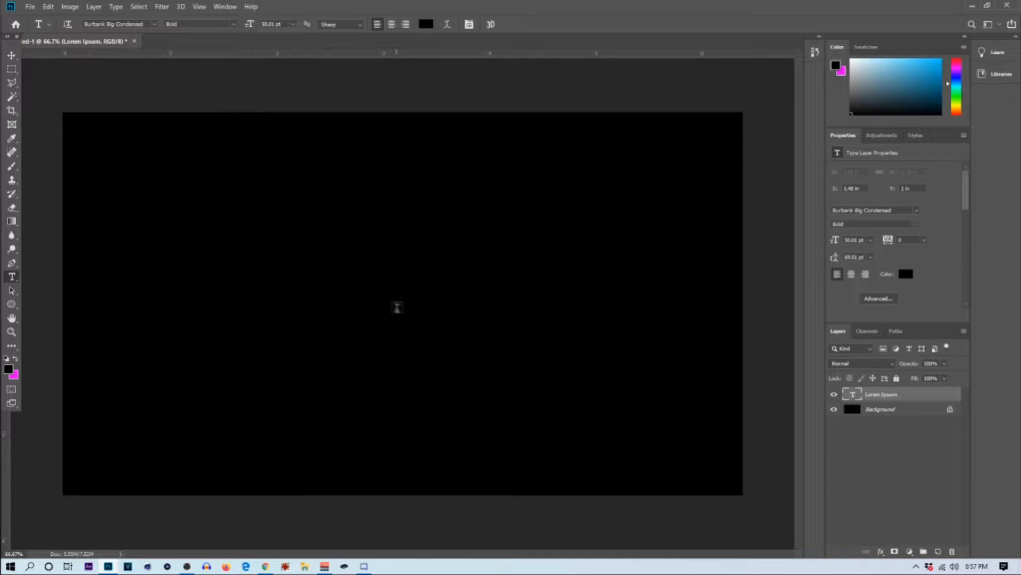
# Step: Insert TEXT after the first letter of the Lorem Ipsum text layer and commit the edit
pyautogui.click(249, 253)
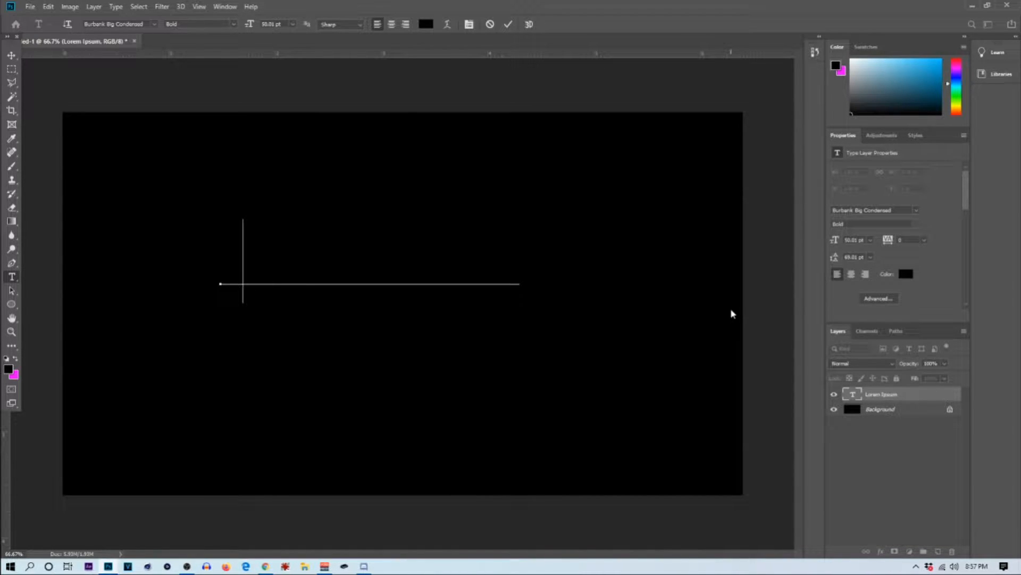
pyautogui.write('thet')
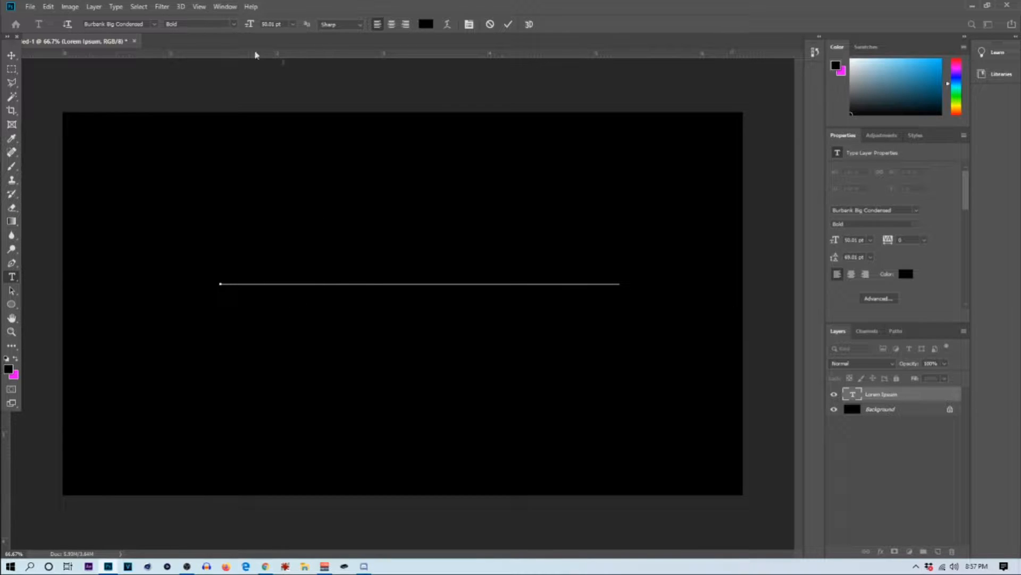
pyautogui.click(509, 25)
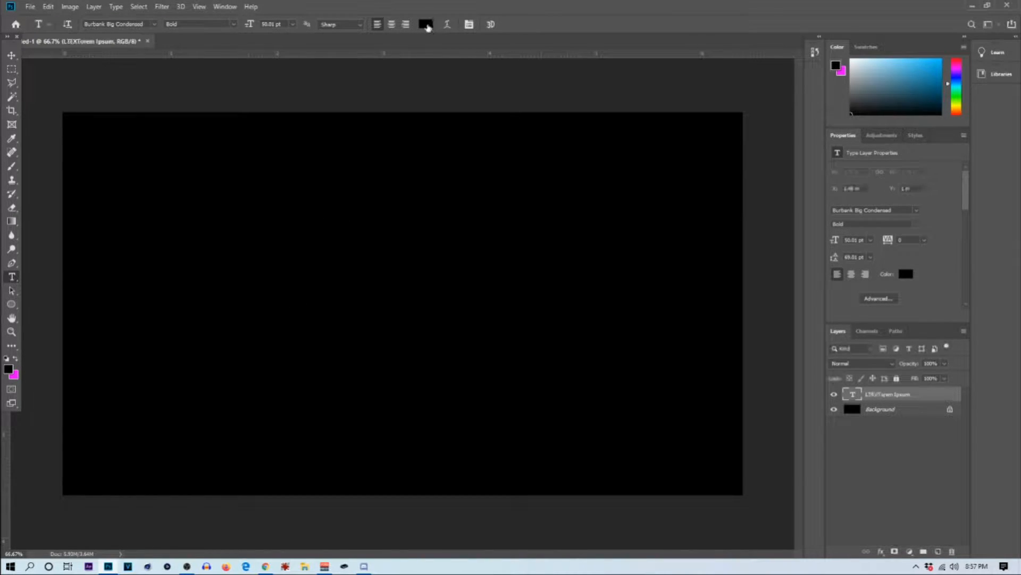
# Step: Set the text layer's color to white (ffffff)
pyautogui.click(427, 24)
pyautogui.write('ffffff')
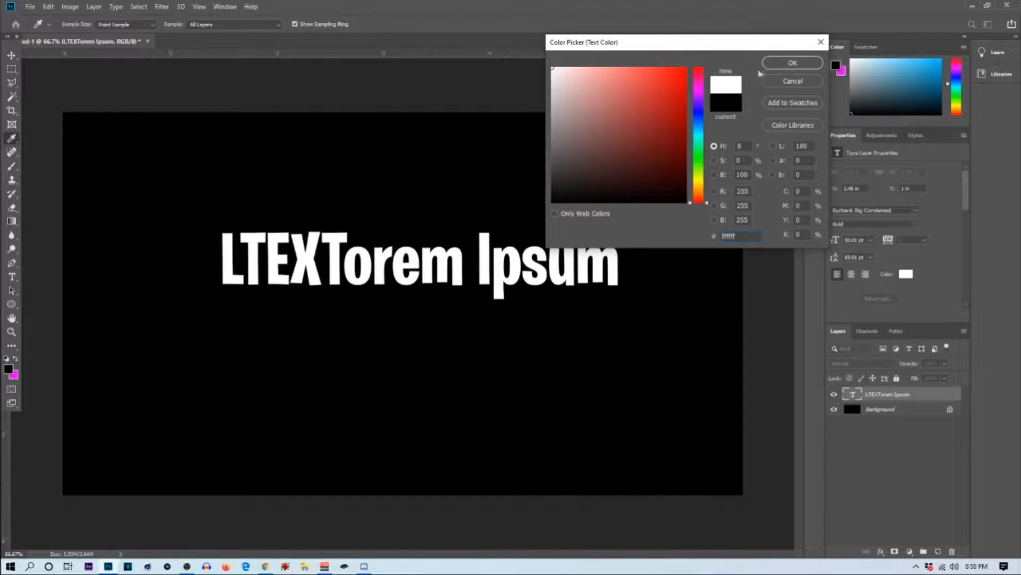
pyautogui.click(769, 68)
pyautogui.press('t')
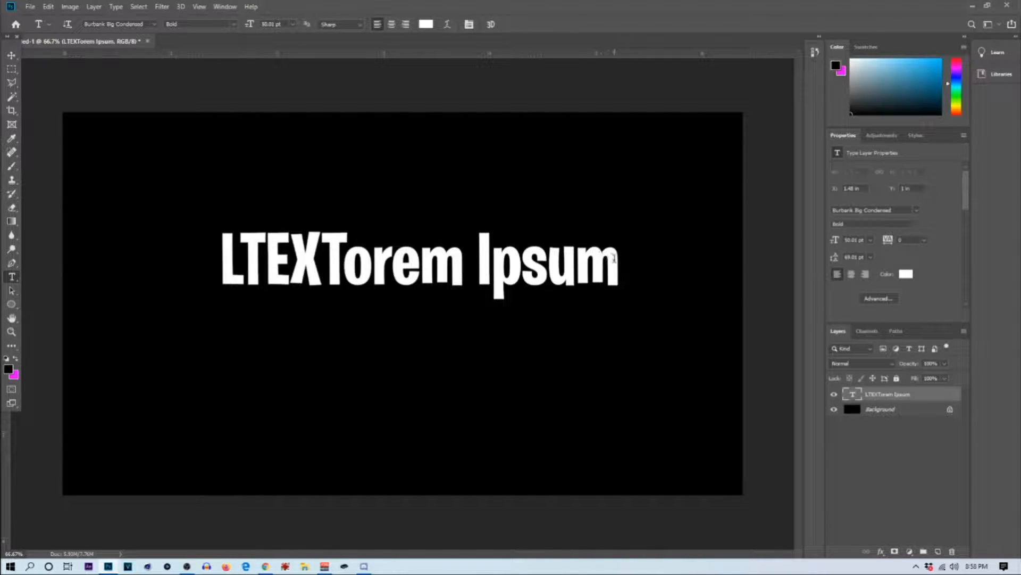
# Step: Replace the entire wording of the text layer with TEXT
pyautogui.moveTo(617, 260); pyautogui.dragTo(73, 239)
pyautogui.write('TEX')
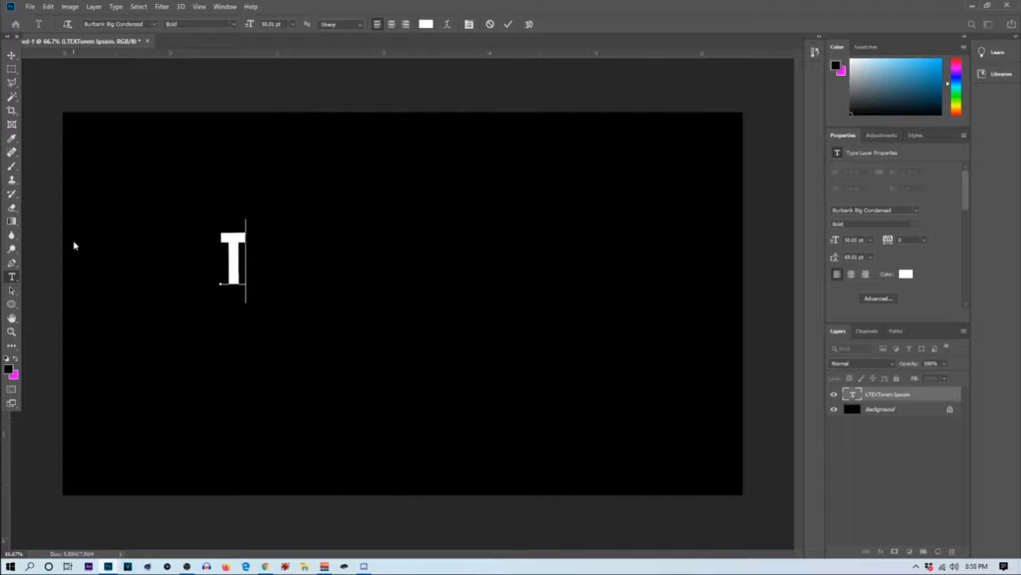
pyautogui.press('Left')
pyautogui.press('Left')
pyautogui.press('Delete')
pyautogui.press('Delete')
pyautogui.press('Left')
pyautogui.press('Delete')
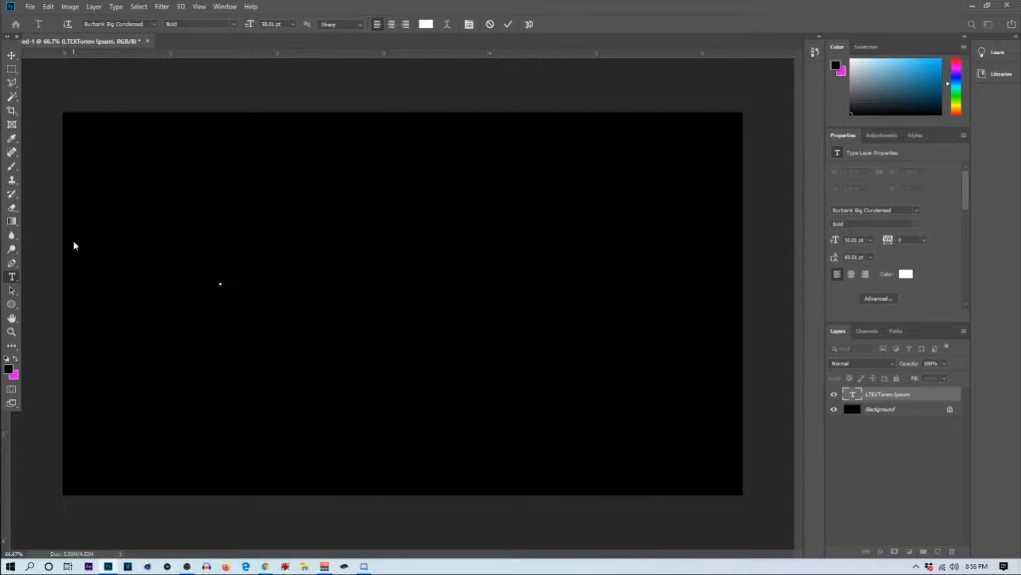
pyautogui.write('TE XT')
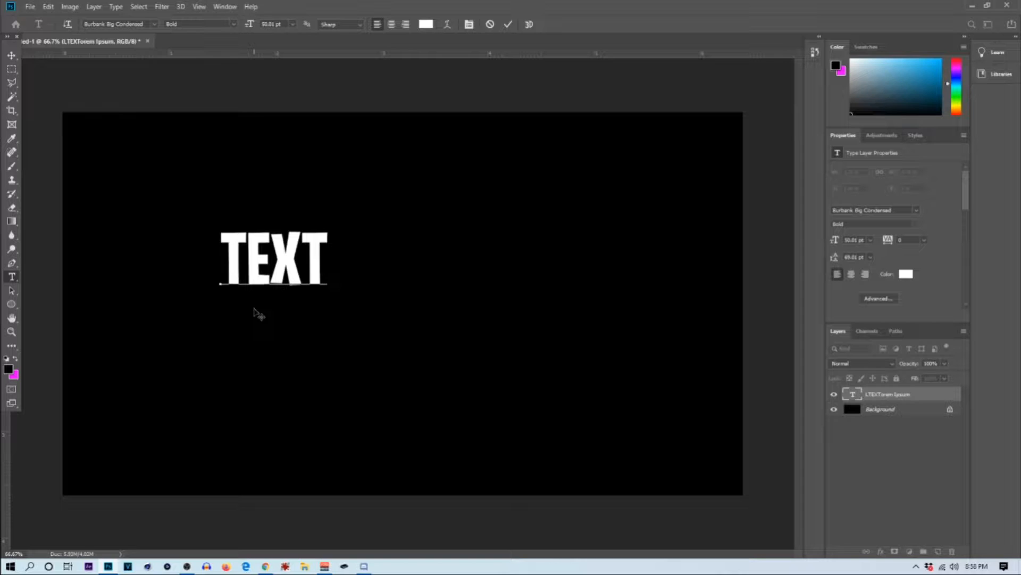
# Step: Change the text layer's wording to NAME and commit it
pyautogui.press('BackSpace')
pyautogui.press('BackSpace')
pyautogui.press('BackSpace')
pyautogui.press('BackSpace')
pyautogui.write('N')
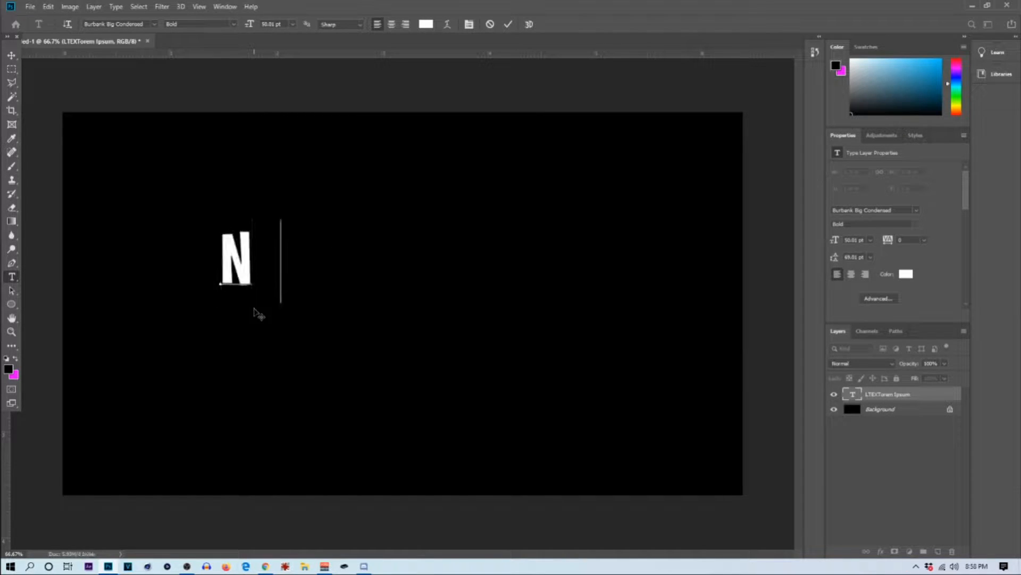
pyautogui.write('AME')
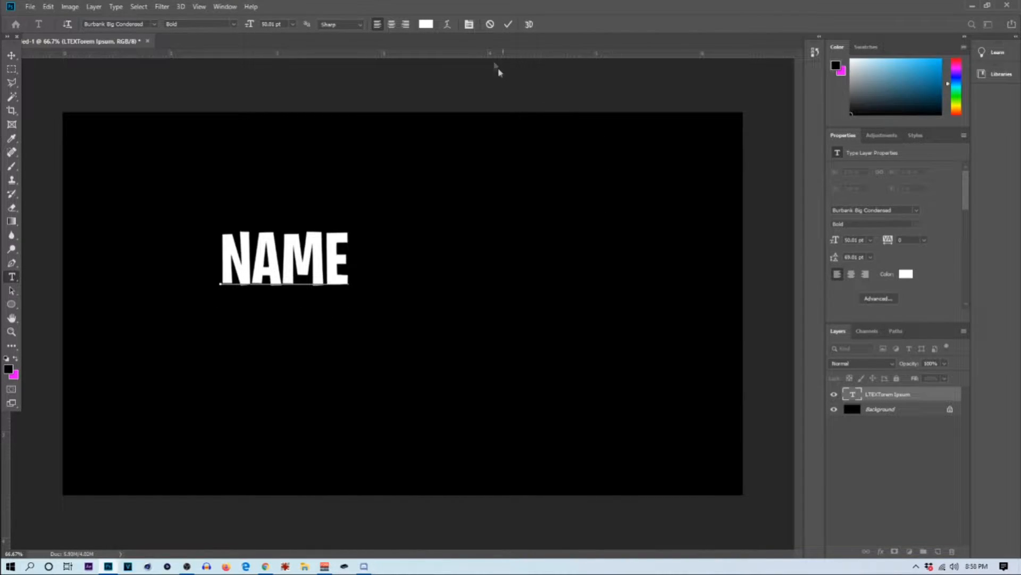
pyautogui.click(509, 25)
# Step: Move the NAME text to the middle of the canvas and scale it up to about 184%
pyautogui.click(11, 55)
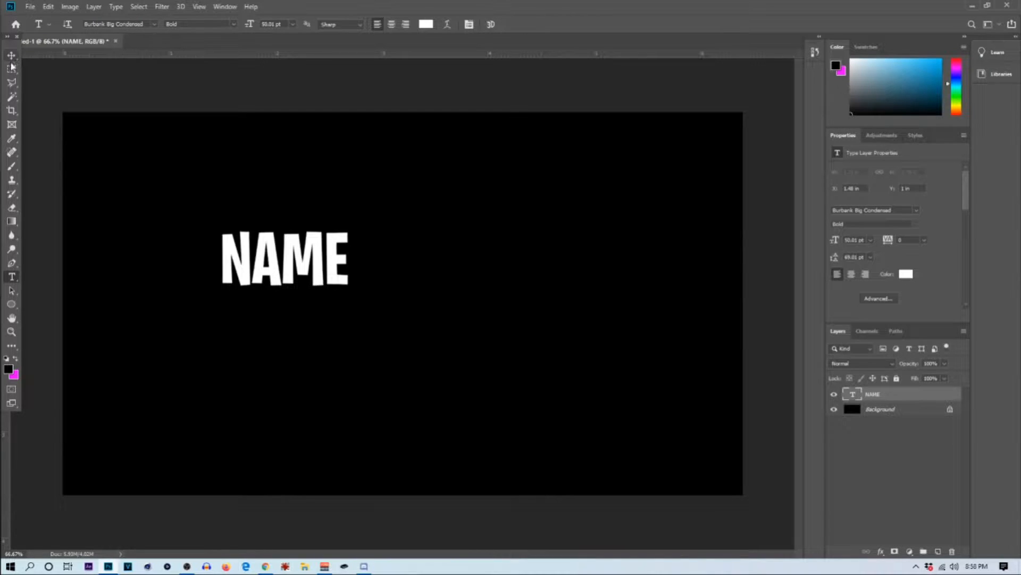
pyautogui.moveTo(307, 262); pyautogui.dragTo(410, 264)
pyautogui.hotkey('ctrl', 't')
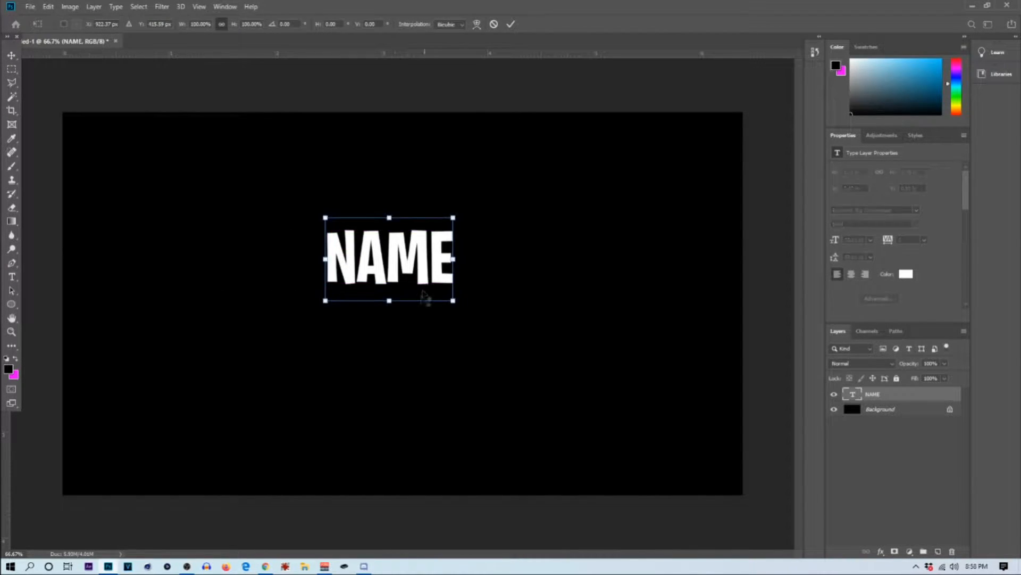
pyautogui.moveTo(454, 301); pyautogui.dragTo(508, 341)
pyautogui.moveTo(407, 264); pyautogui.dragTo(414, 292)
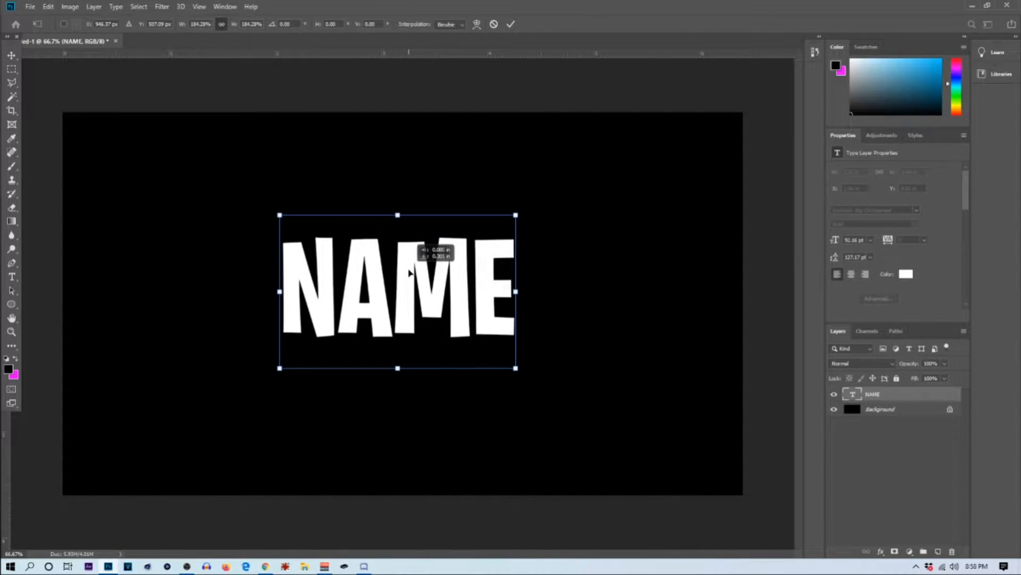
pyautogui.moveTo(422, 280); pyautogui.dragTo(422, 284)
pyautogui.click(511, 24)
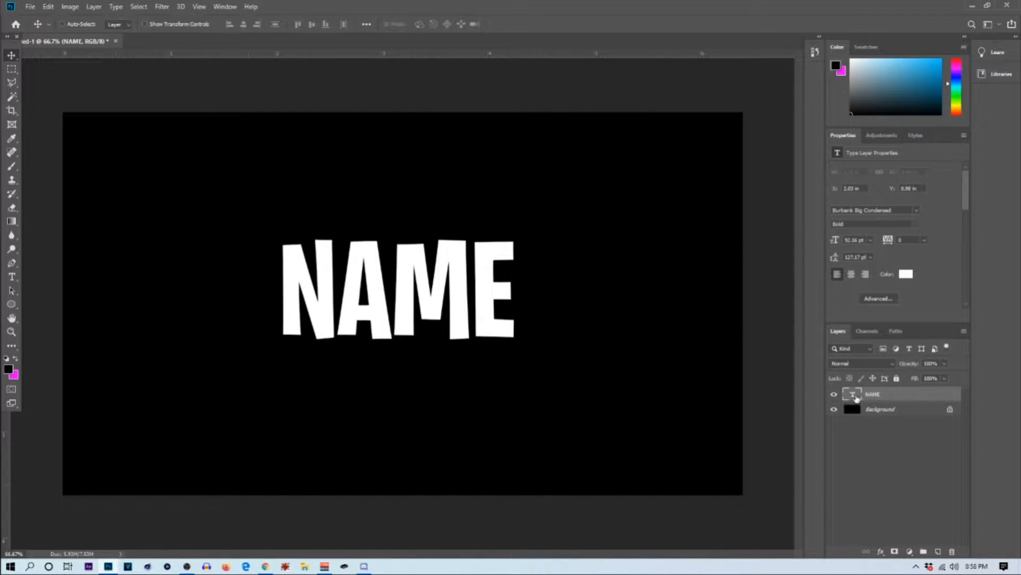
# Step: Set the NAME text color to red (ff0000)
pyautogui.click(906, 273)
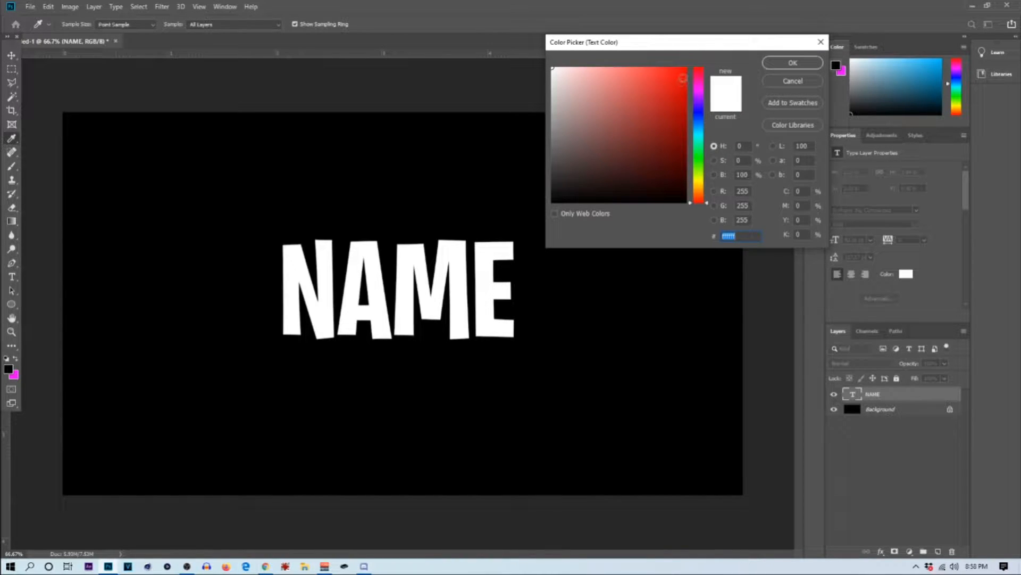
pyautogui.write('ff0000')
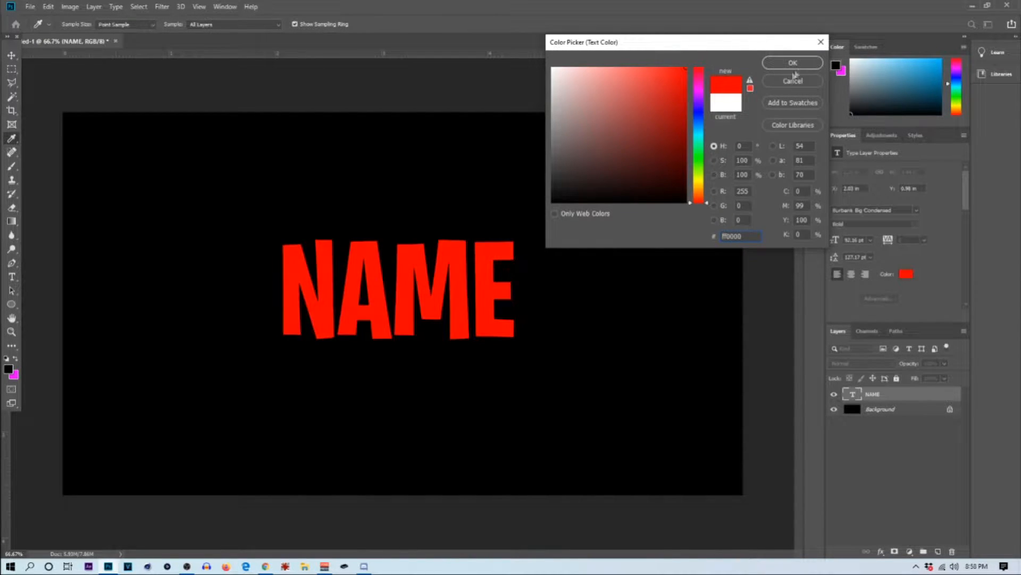
pyautogui.click(793, 64)
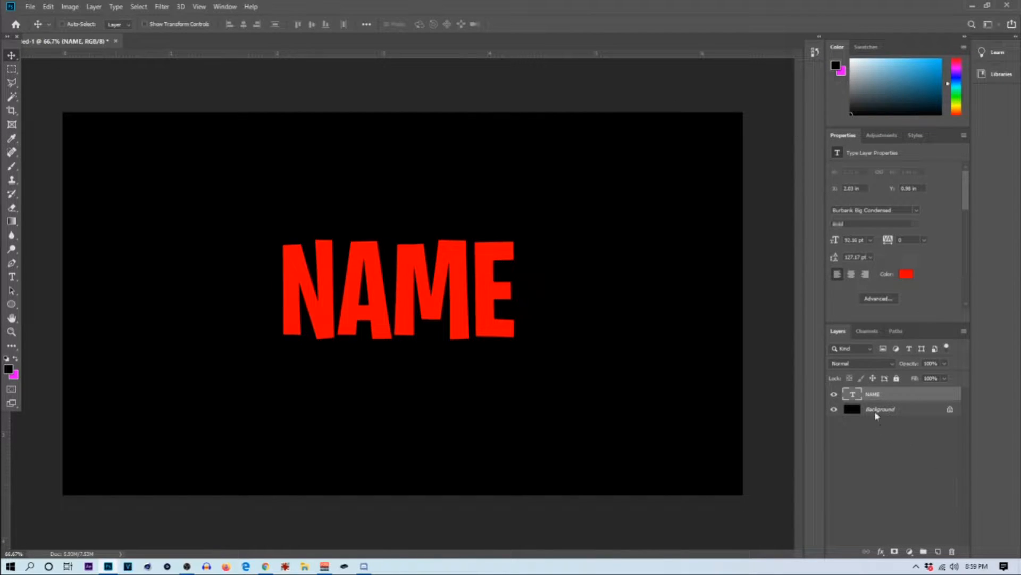
# Step: Load the NAME lettering as a selection and add a new layer above it as a clipping mask
pyautogui.keyDown('ctrl'); pyautogui.click(852, 396); pyautogui.keyUp('ctrl')
pyautogui.click(938, 552)
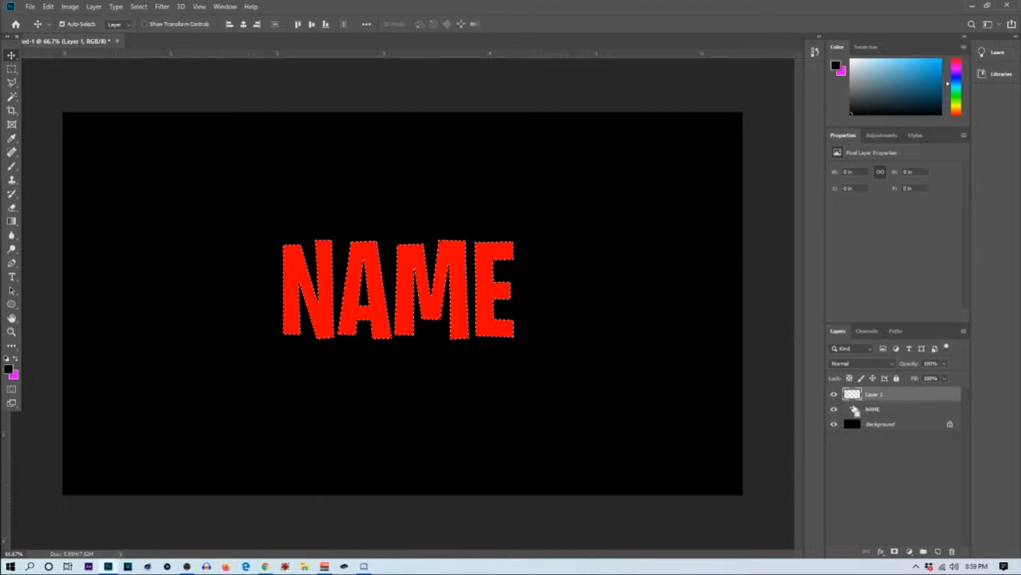
pyautogui.click(12, 69)
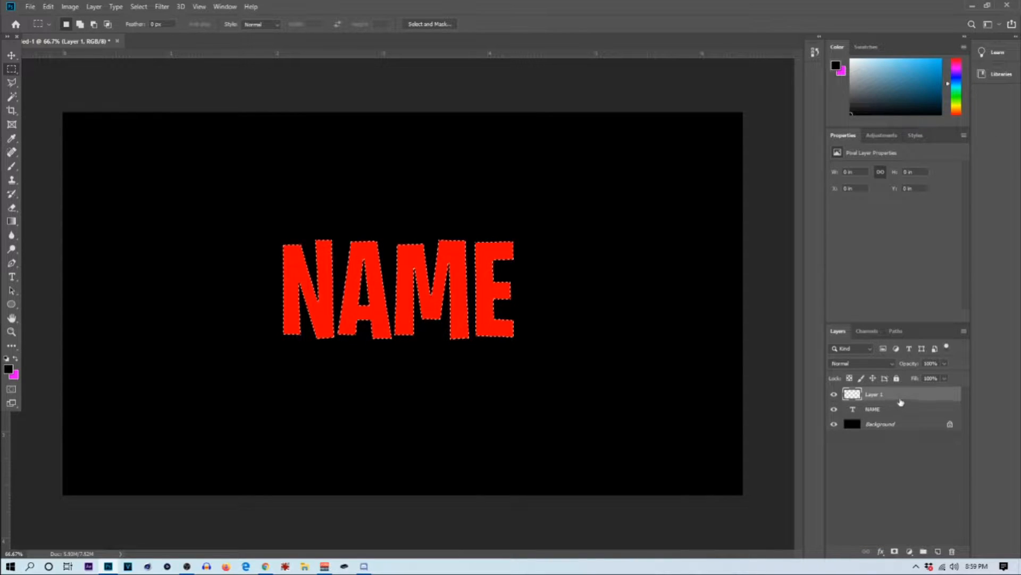
pyautogui.rightClick(905, 398)
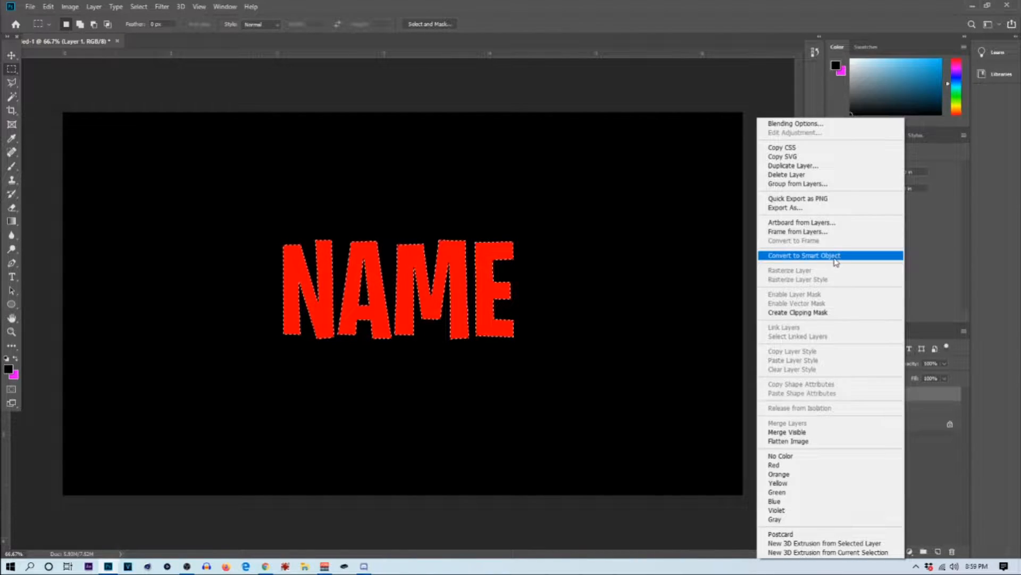
pyautogui.click(830, 312)
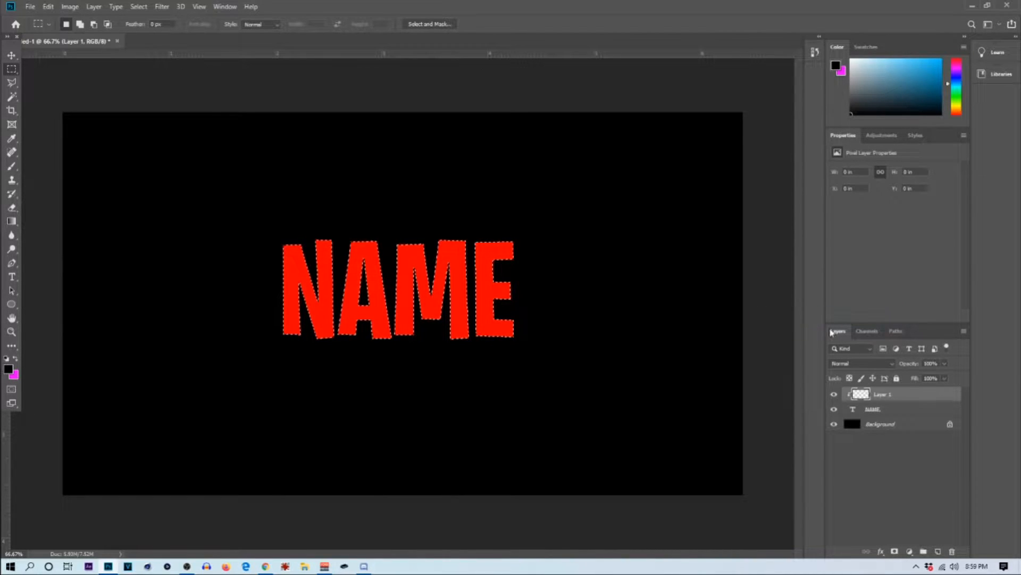
# Step: Enlarge the soft brush and shade the bottom of the NAME letters with black on the clipped layer
pyautogui.click(19, 170)
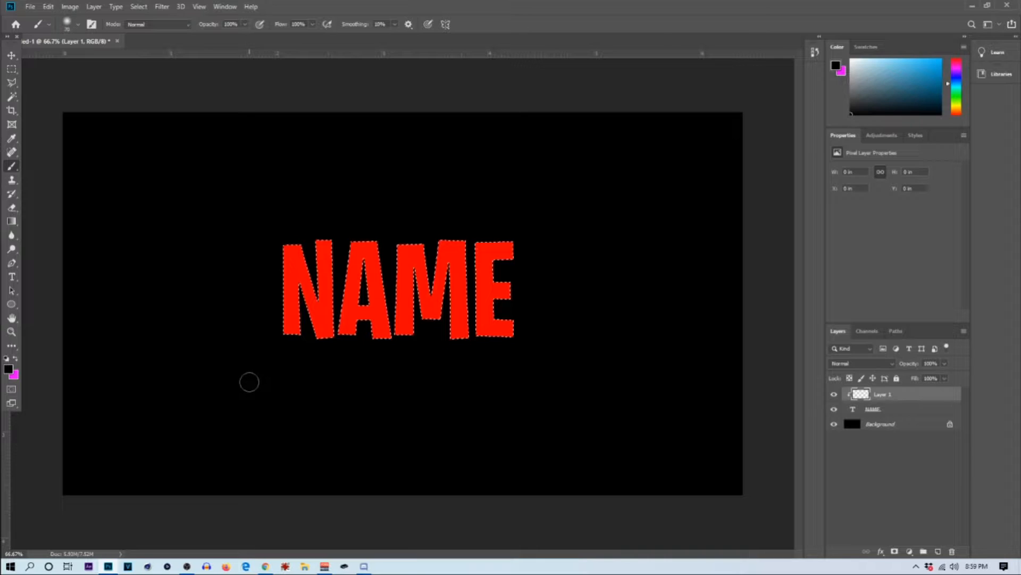
pyautogui.press(']')
pyautogui.press(']')
pyautogui.press(']')
pyautogui.press(']')
pyautogui.press(']')
pyautogui.press(']')
pyautogui.press(']')
pyautogui.press(']')
pyautogui.press(']')
pyautogui.press(']')
pyautogui.press(']')
pyautogui.press(']')
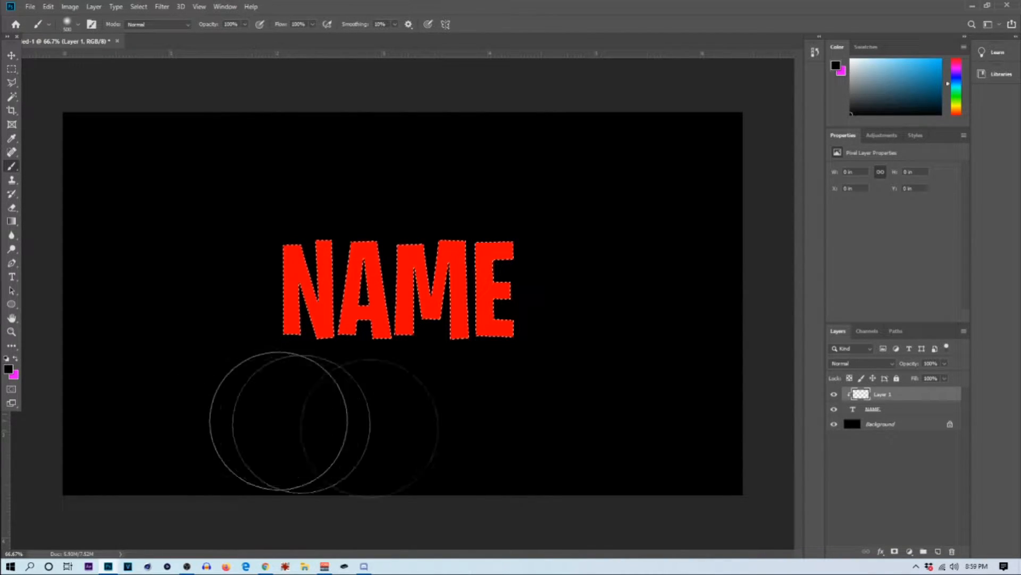
pyautogui.moveTo(300, 419)
pyautogui.mouseDown()
pyautogui.moveTo(289, 401)
pyautogui.moveTo(575, 406)
pyautogui.moveTo(488, 417)
pyautogui.mouseUp()
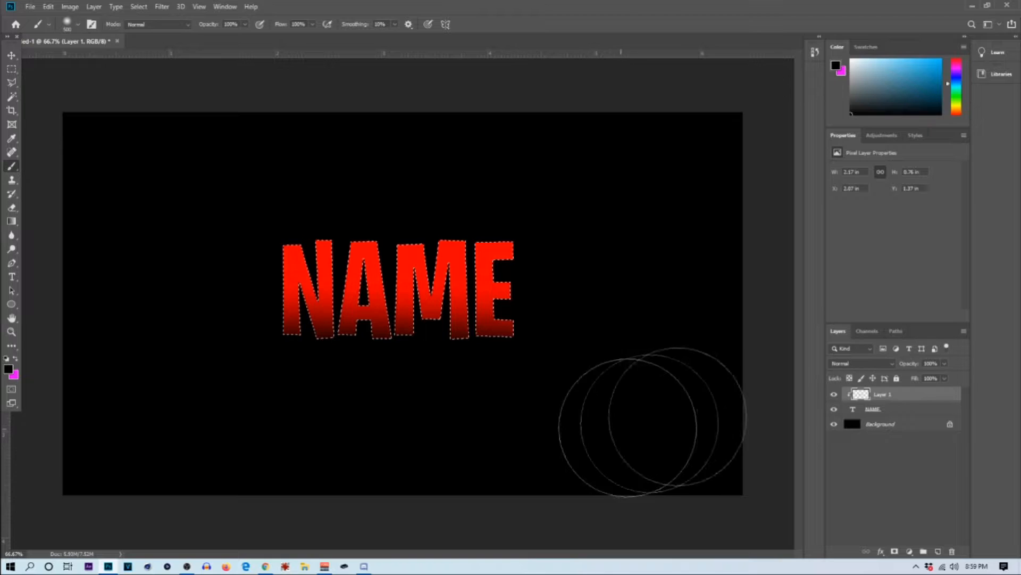
# Step: Set the foreground color to white (ffffff) and brush a soft highlight along the tops of the NAME letters
pyautogui.click(17, 358)
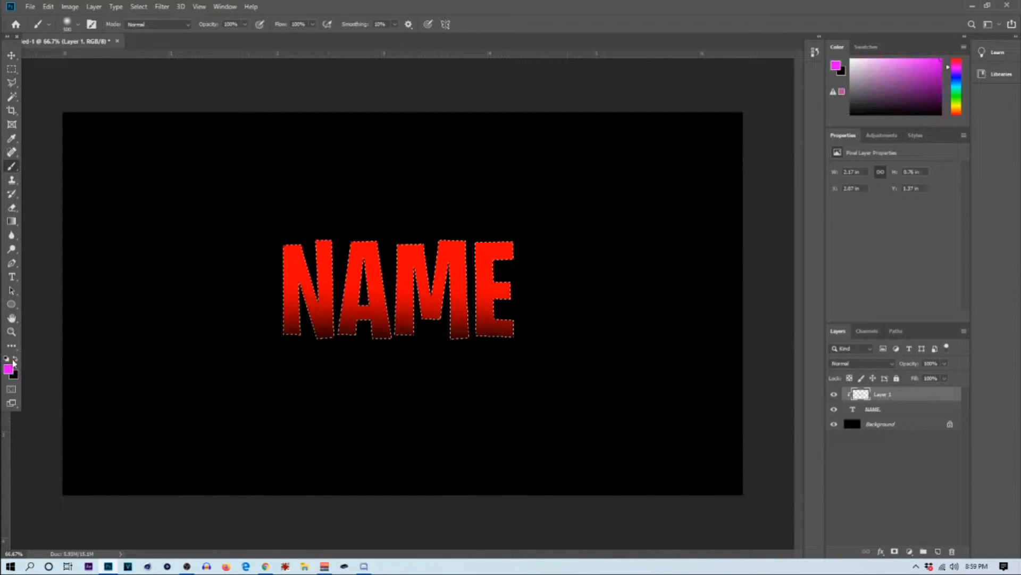
pyautogui.click(8, 369)
pyautogui.write('ffffff')
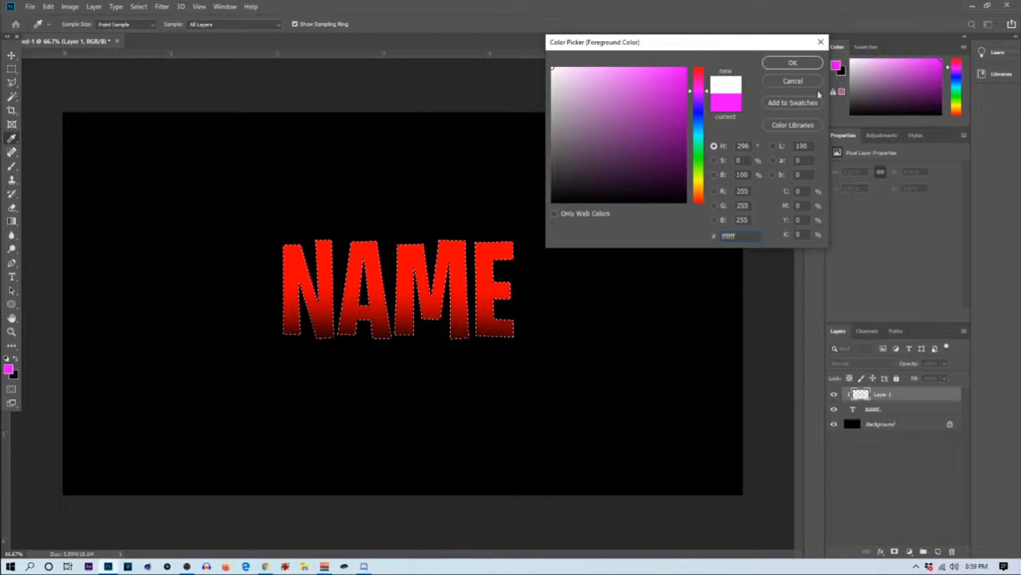
pyautogui.click(798, 67)
pyautogui.press('b')
pyautogui.hotkey('ctrl', '-')
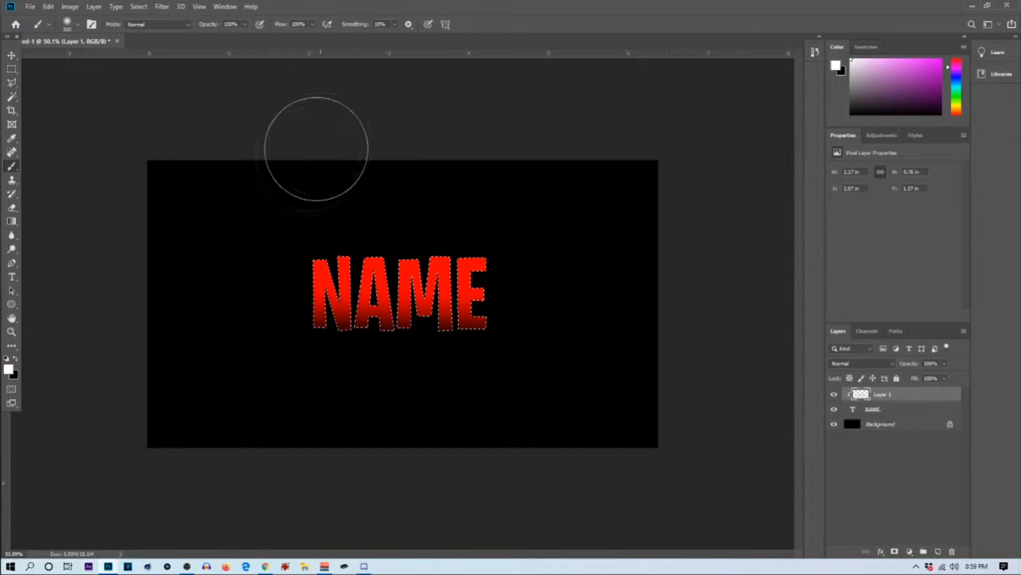
pyautogui.moveTo(287, 206); pyautogui.dragTo(481, 212)
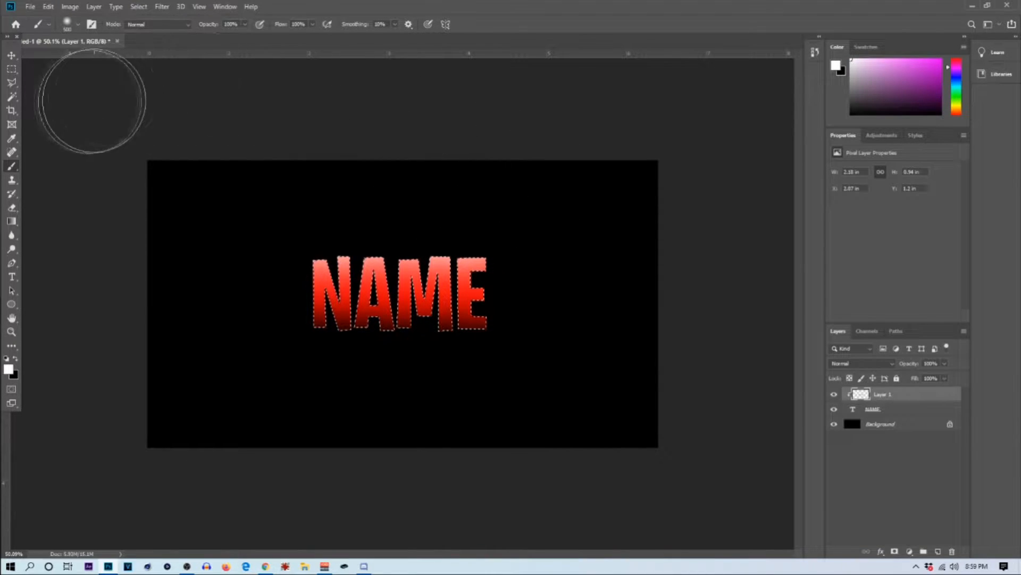
# Step: Deselect the lettering and set the clipped layer's blend mode to Overlay
pyautogui.click(12, 69)
pyautogui.hotkey('ctrl', 'd')
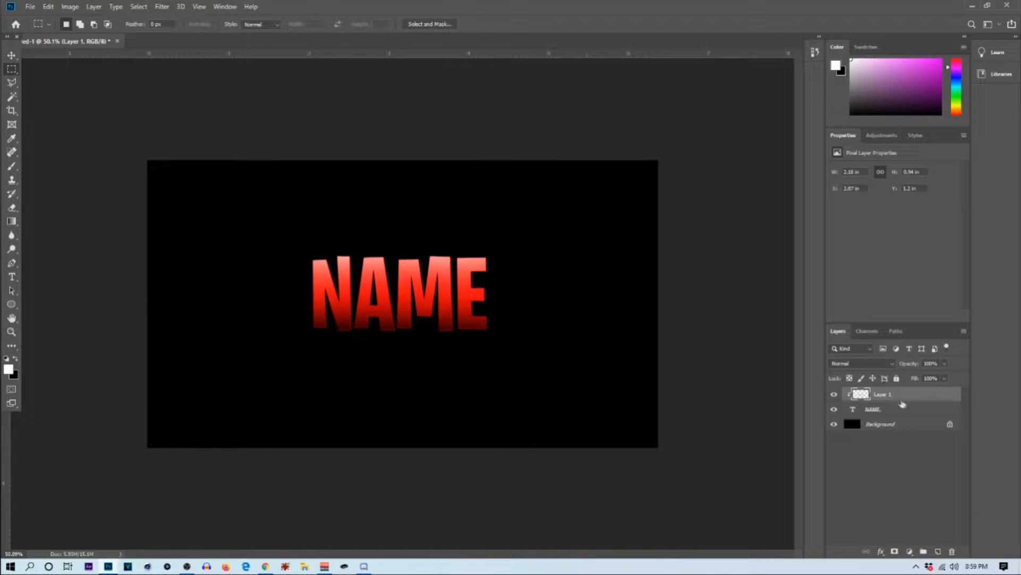
pyautogui.click(840, 366)
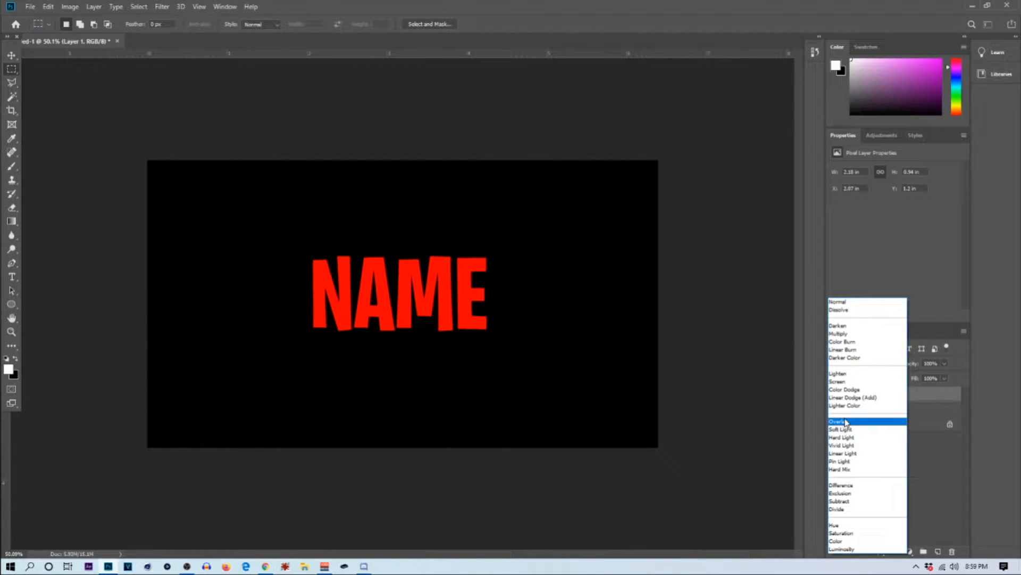
pyautogui.click(846, 422)
pyautogui.click(904, 410)
pyautogui.click(891, 397)
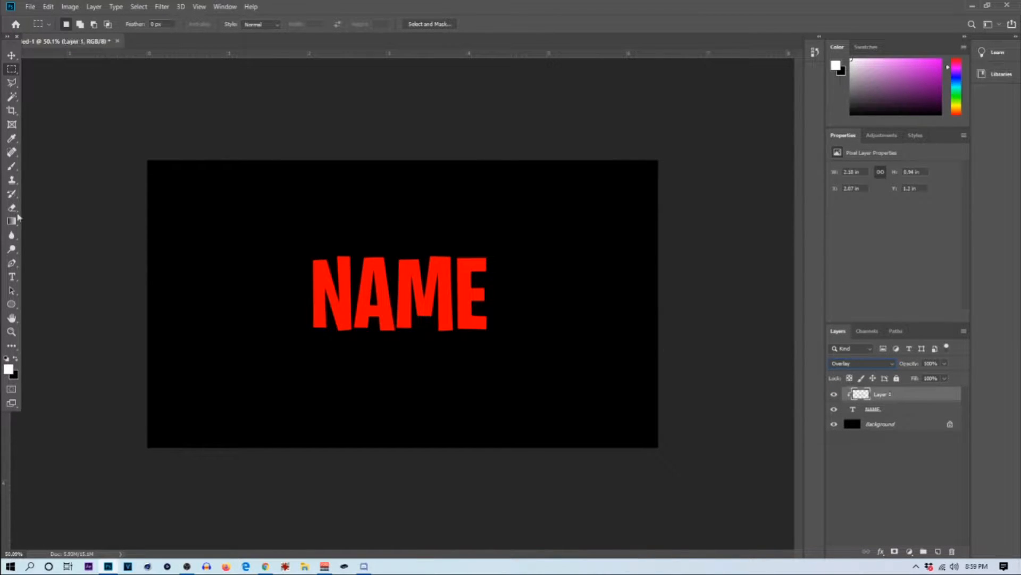
# Step: Try brushing along the bottom of the letters on the Overlay layer, first in white, then in black
pyautogui.click(12, 166)
pyautogui.moveTo(255, 393)
pyautogui.mouseDown()
pyautogui.moveTo(392, 376)
pyautogui.moveTo(529, 382)
pyautogui.mouseUp()
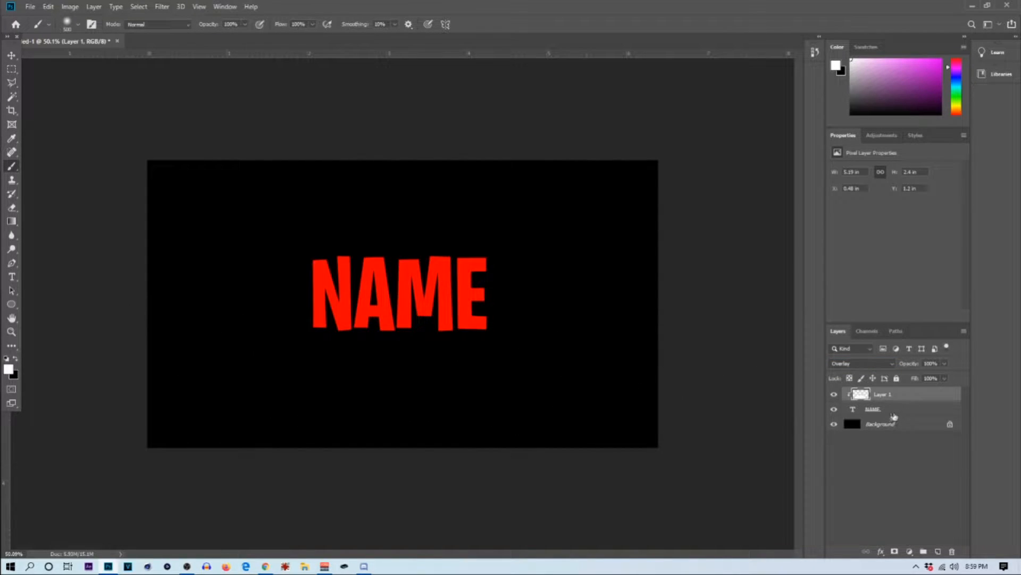
pyautogui.hotkey('ctrl', 'z')
pyautogui.click(15, 359)
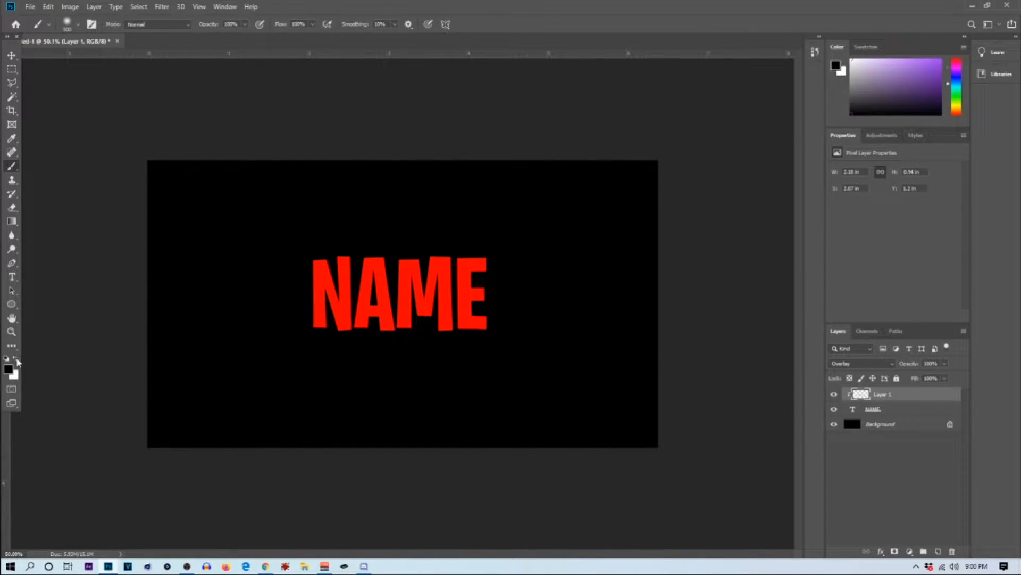
pyautogui.moveTo(311, 362); pyautogui.dragTo(521, 375)
# Step: Undo the brush strokes and the clipped shading layer, stepping back through the NAME text edits
pyautogui.hotkey('ctrl', 'z')
pyautogui.hotkey('ctrl', 'z')
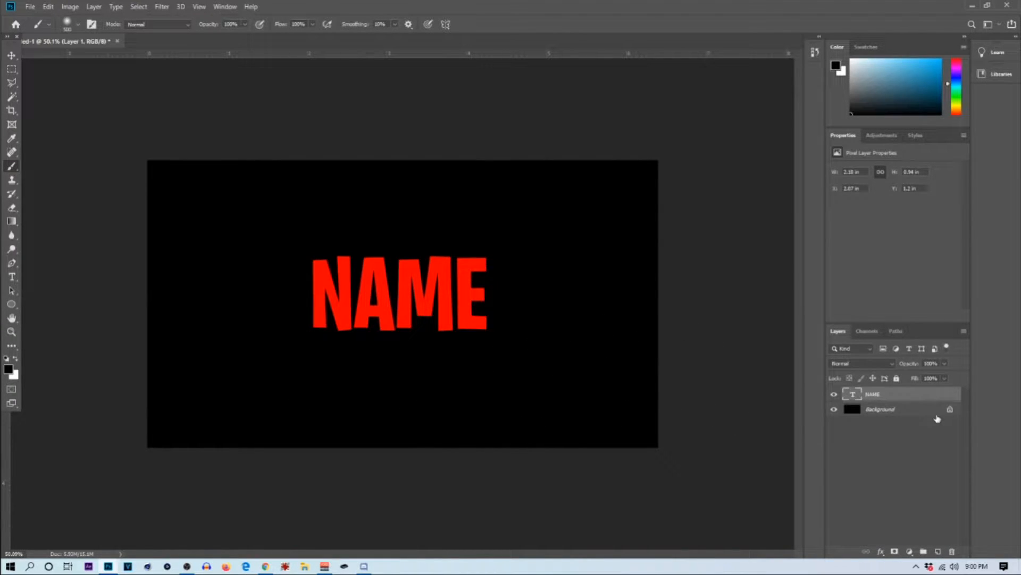
pyautogui.hotkey('ctrl', 'z')
# Step: Add a new red text layer reading NAME in the upper middle of the canvas and commit it
pyautogui.click(11, 277)
pyautogui.click(358, 273)
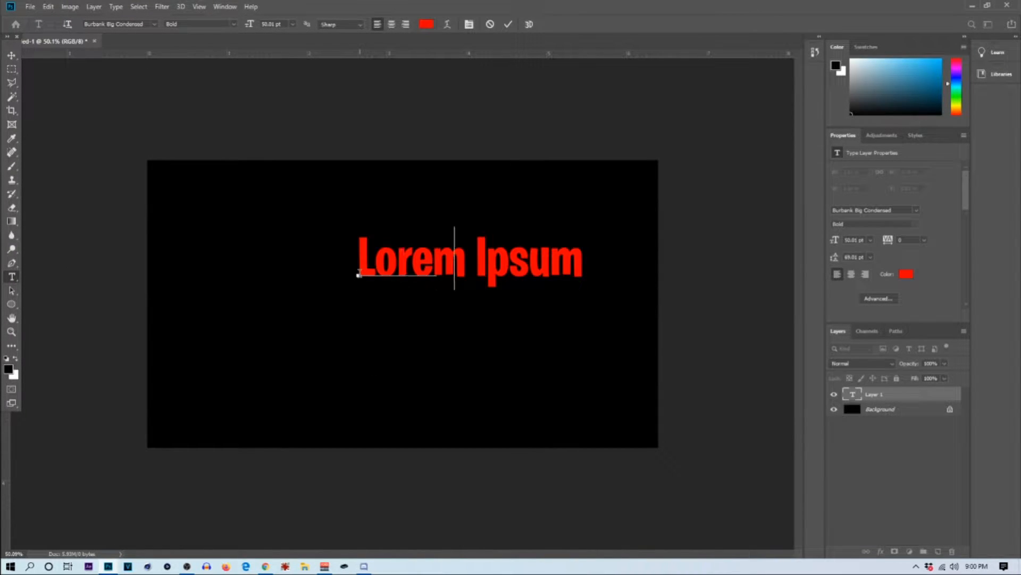
pyautogui.write('NAME')
pyautogui.click(508, 24)
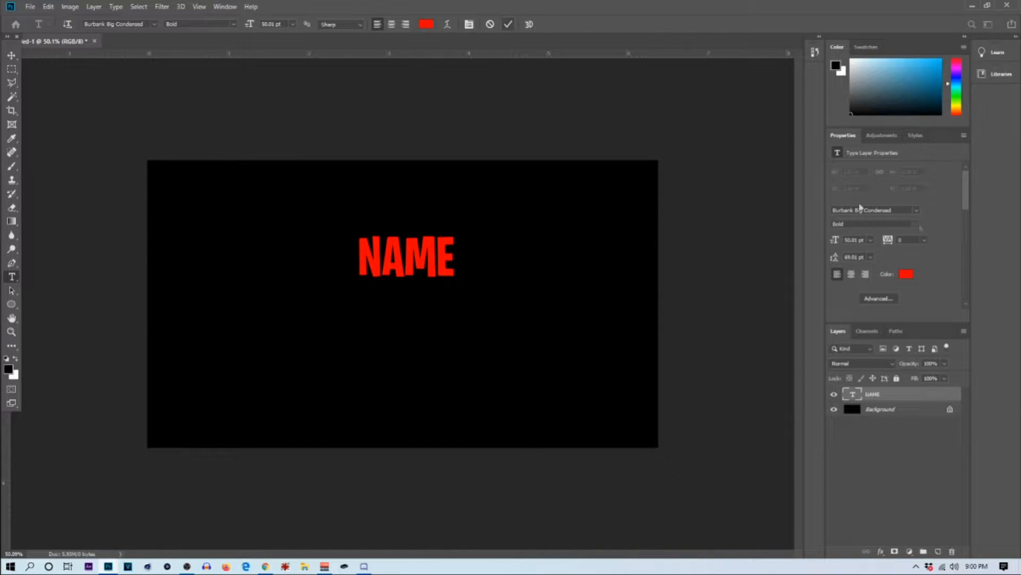
# Step: Change the NAME text colour to bright blue 00baff
pyautogui.click(907, 274)
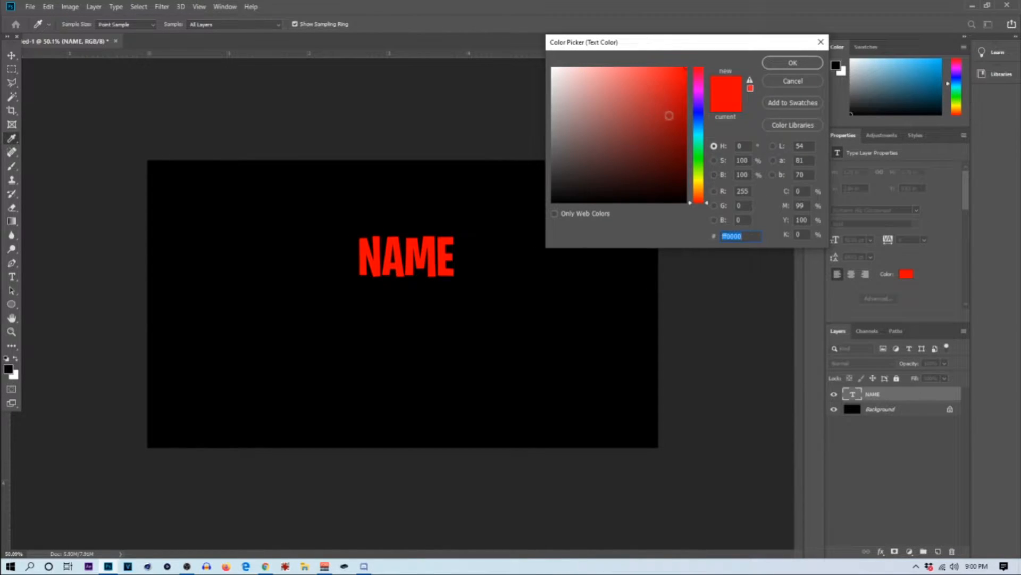
pyautogui.moveTo(704, 139); pyautogui.dragTo(704, 129)
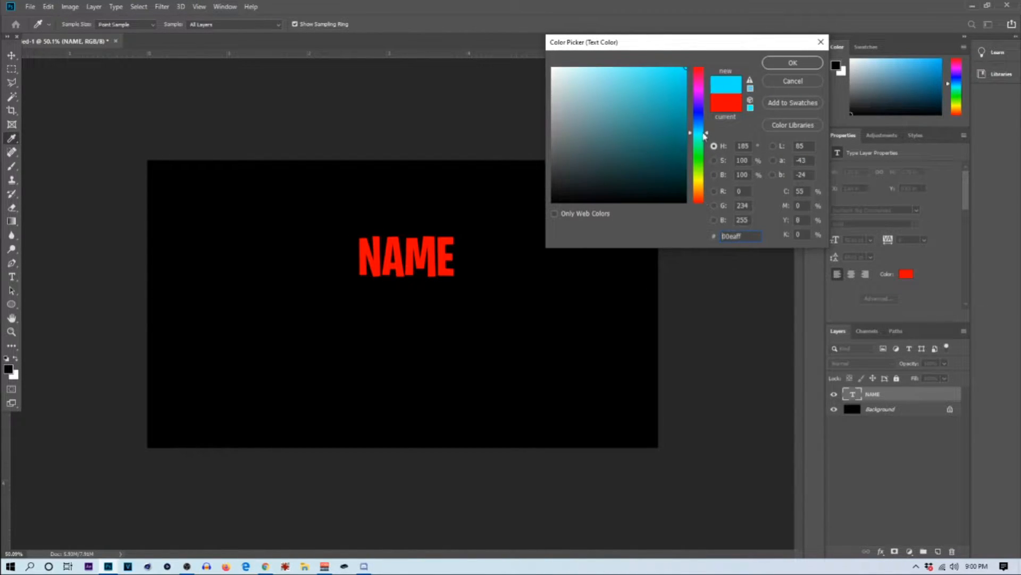
pyautogui.click(793, 63)
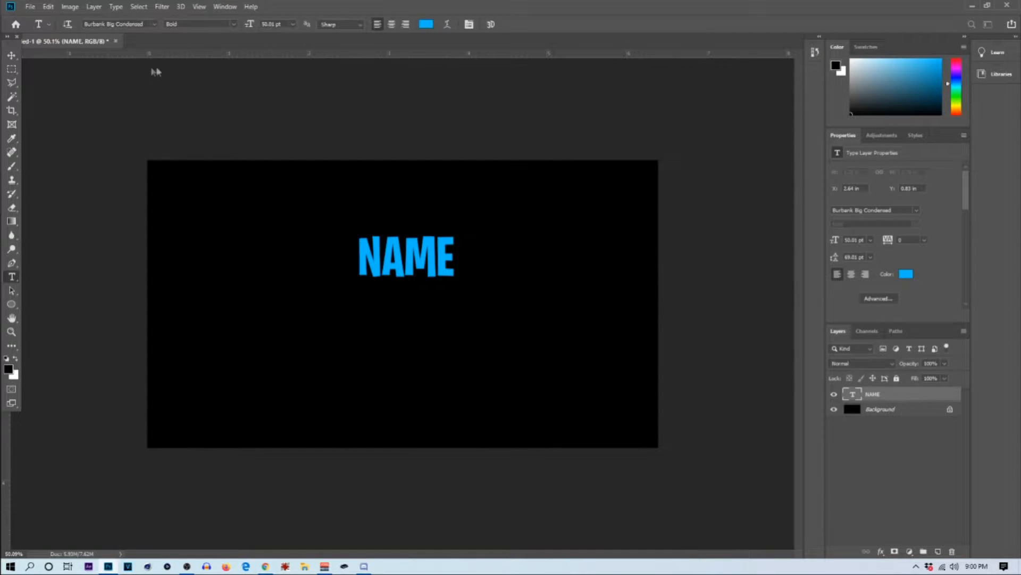
# Step: Move the NAME text to the middle of the canvas and enlarge it to about 98 pt
pyautogui.click(11, 55)
pyautogui.moveTo(408, 252); pyautogui.dragTo(398, 286)
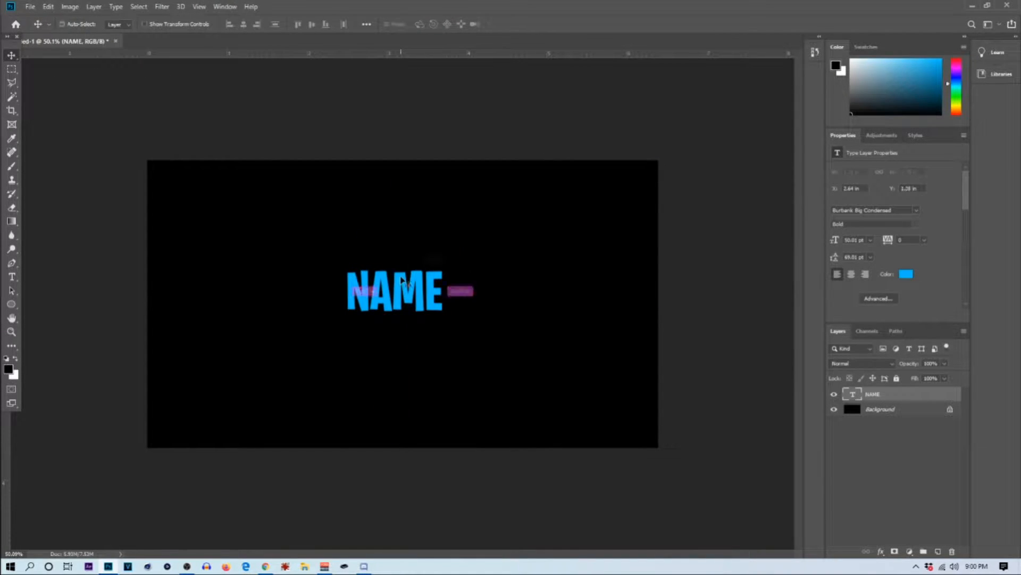
pyautogui.hotkey('ctrl', 't')
pyautogui.moveTo(443, 323); pyautogui.dragTo(488, 353)
pyautogui.moveTo(434, 288); pyautogui.dragTo(437, 292)
pyautogui.click(512, 25)
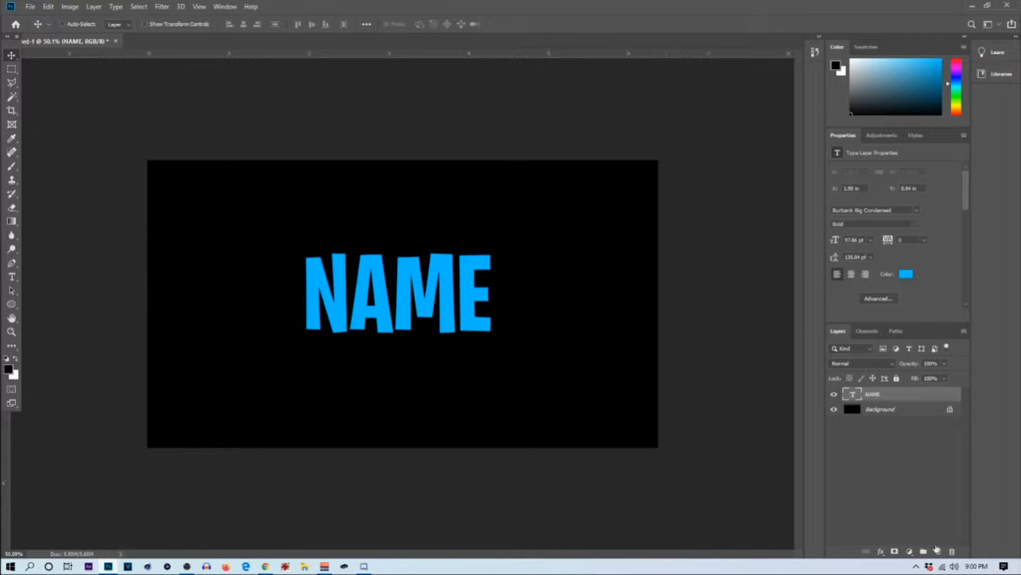
# Step: Add a new empty layer above the NAME text and clip it to the text with a clipping mask
pyautogui.click(938, 552)
pyautogui.rightClick(902, 401)
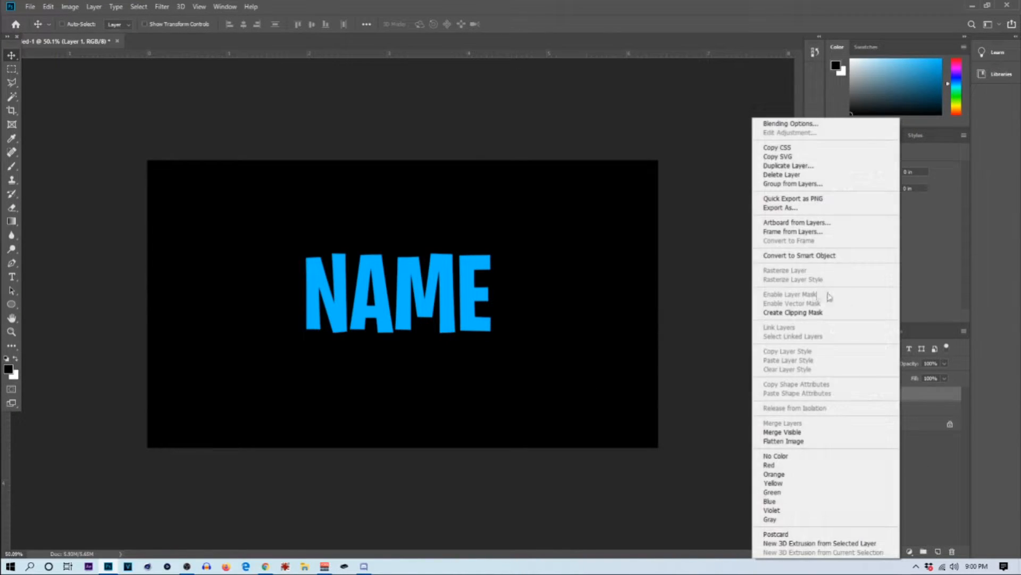
pyautogui.click(803, 312)
# Step: Load the lettering as a selection and brush soft black along the bottom and white along the top of the letters
pyautogui.keyDown('ctrl'); pyautogui.click(853, 409); pyautogui.keyUp('ctrl')
pyautogui.click(11, 166)
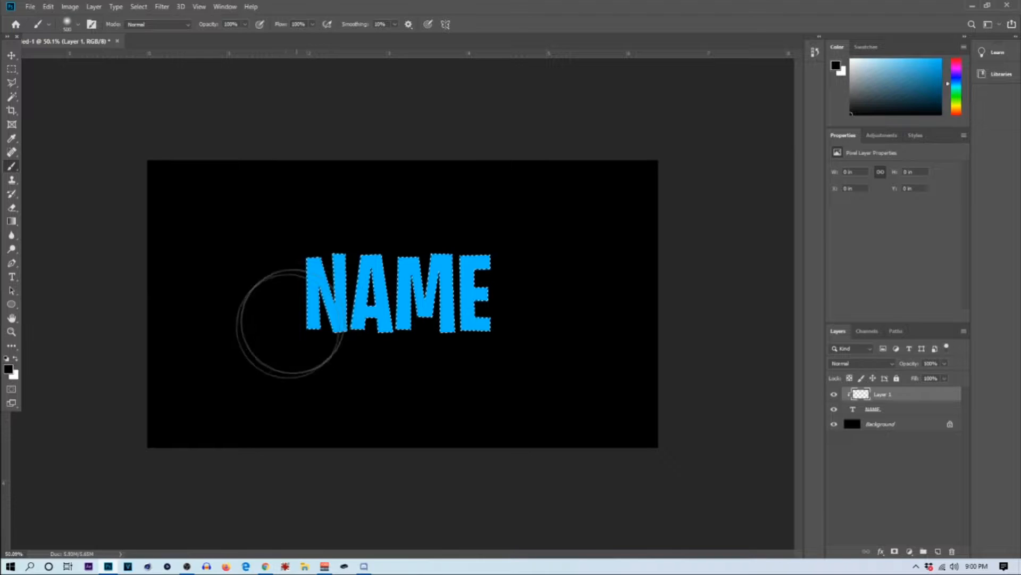
pyautogui.moveTo(311, 369)
pyautogui.mouseDown()
pyautogui.moveTo(529, 381)
pyautogui.moveTo(465, 365)
pyautogui.moveTo(303, 365)
pyautogui.mouseUp()
pyautogui.click(15, 358)
pyautogui.moveTo(261, 208); pyautogui.dragTo(518, 211)
# Step: Deselect the lettering and set the shading layer's blend mode to Overlay
pyautogui.hotkey('ctrl', 'd')
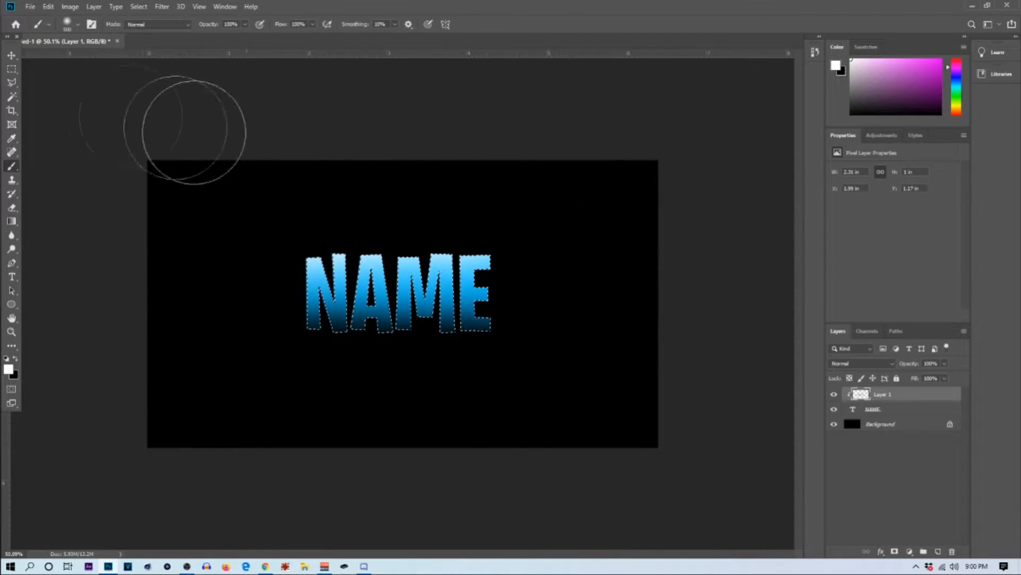
pyautogui.click(11, 69)
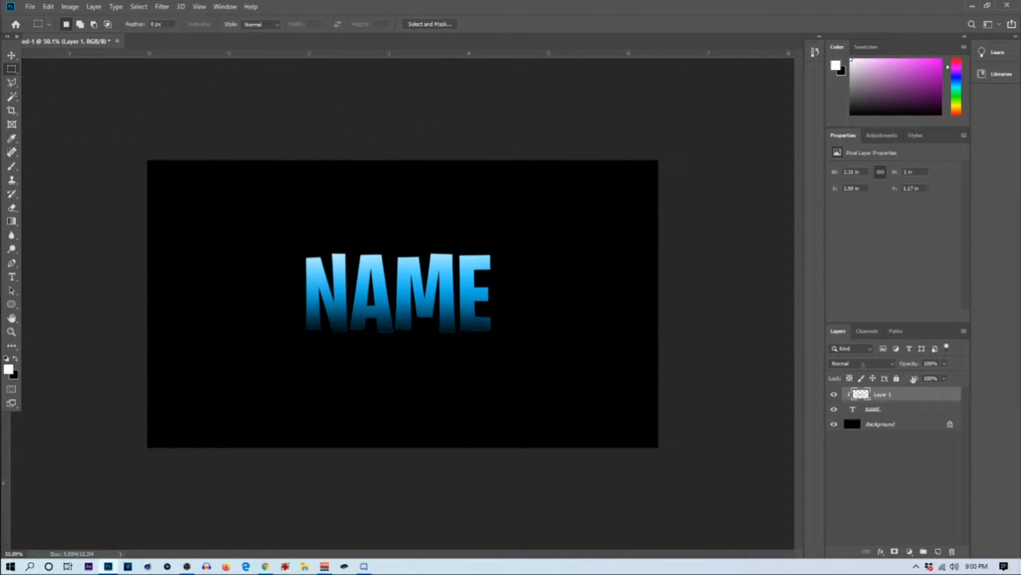
pyautogui.click(842, 366)
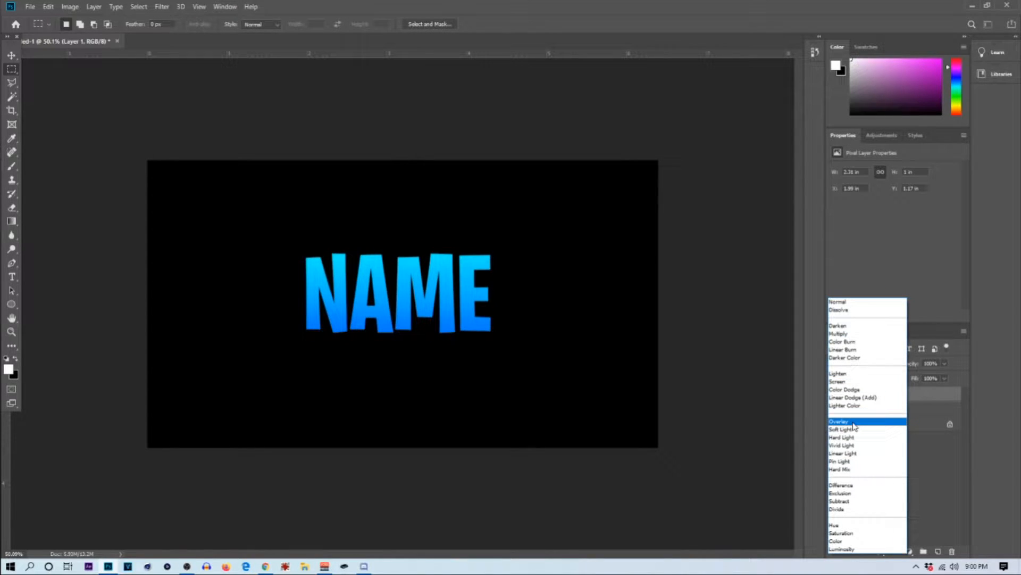
pyautogui.click(854, 422)
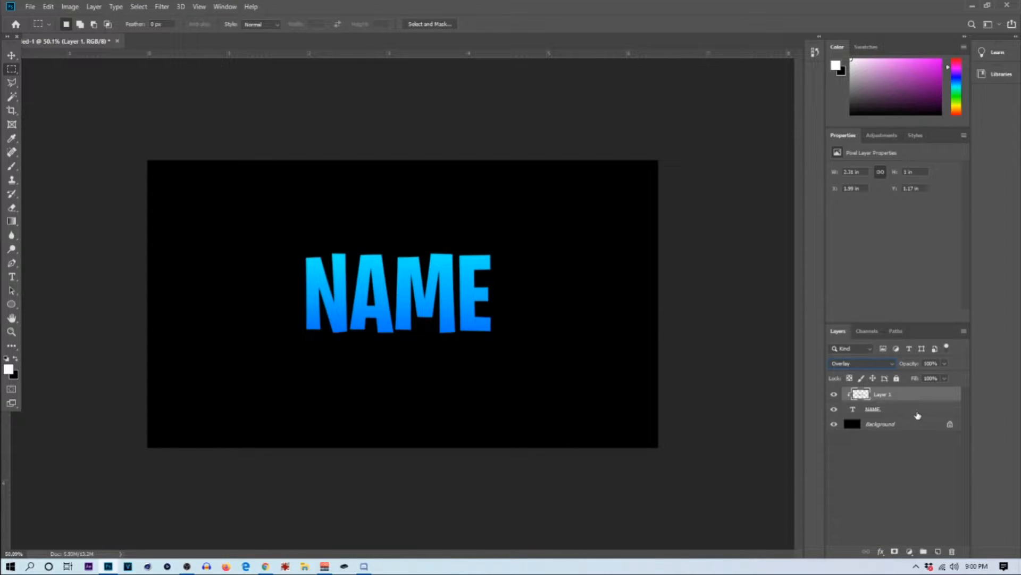
# Step: Apply an Inner Bevel to the NAME text layer with 1000% depth, 1 px size, Overlay highlights and 0% shadow opacity
pyautogui.click(931, 411)
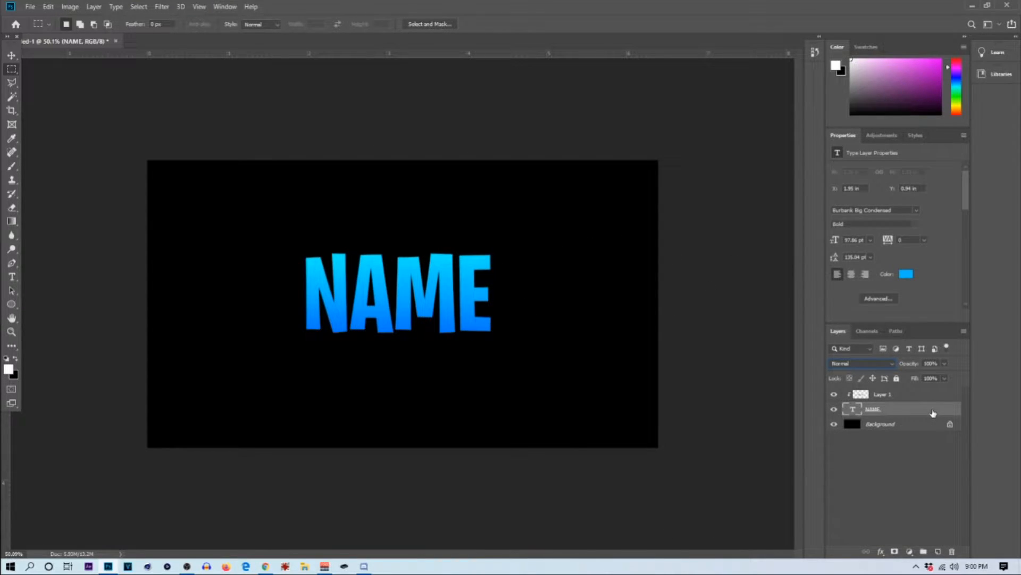
pyautogui.doubleClick(933, 413)
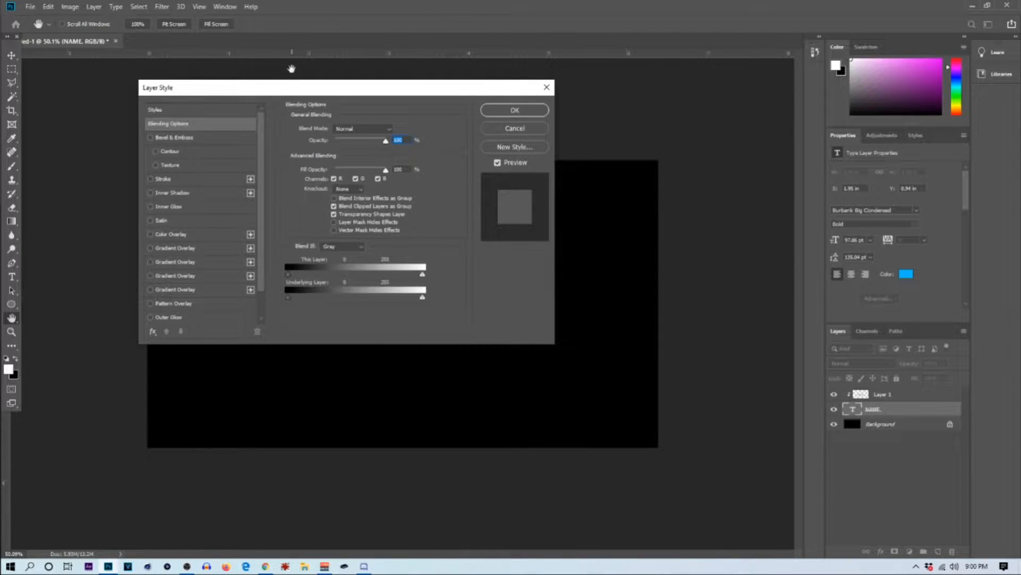
pyautogui.moveTo(297, 92); pyautogui.dragTo(730, 132)
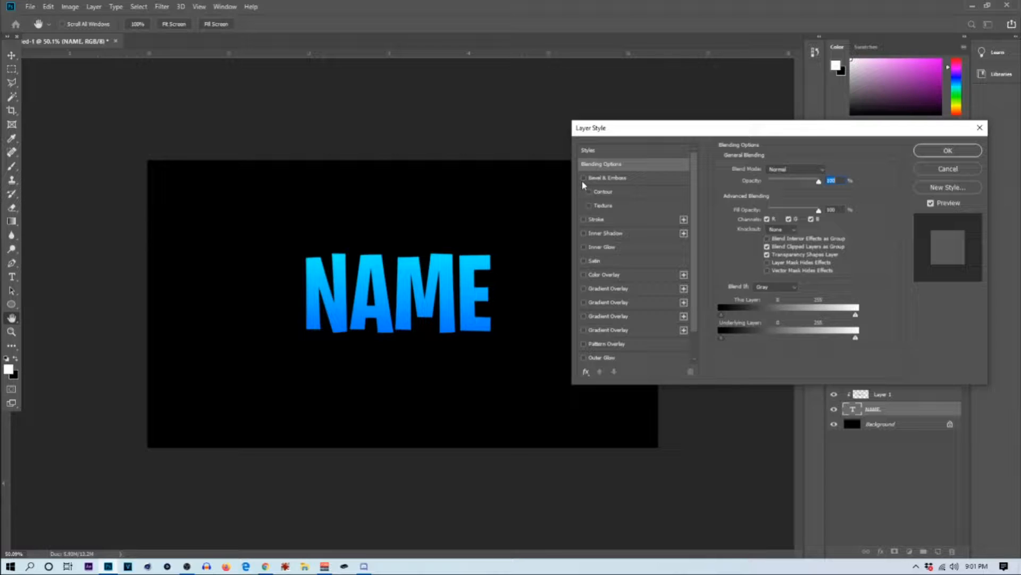
pyautogui.click(612, 178)
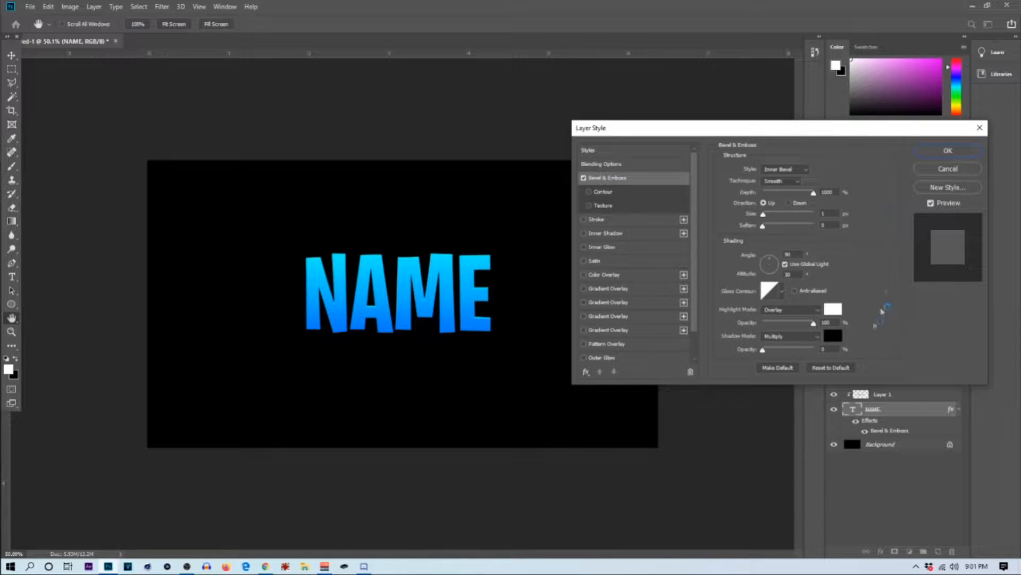
pyautogui.moveTo(719, 129); pyautogui.dragTo(353, 165)
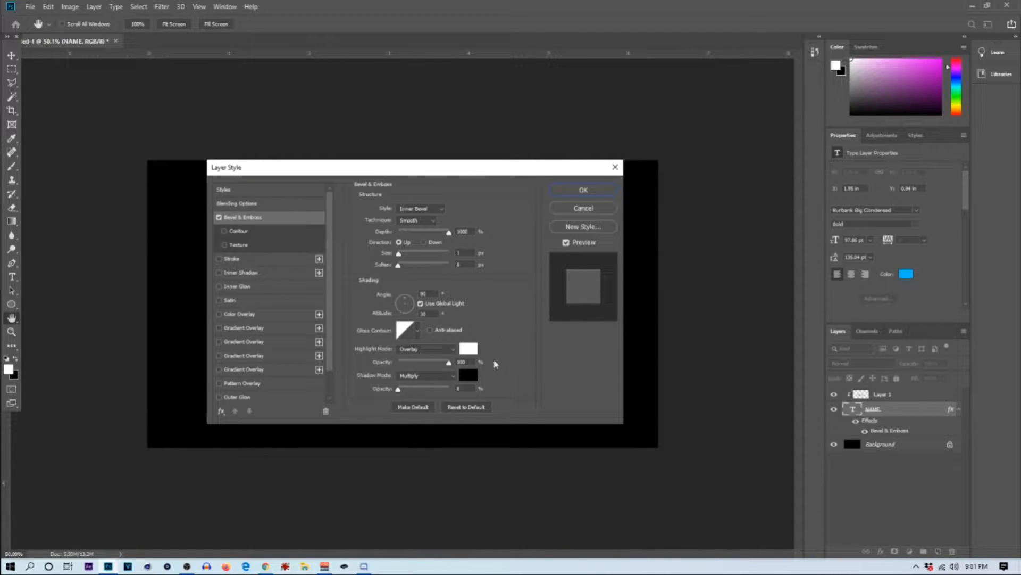
pyautogui.click(565, 191)
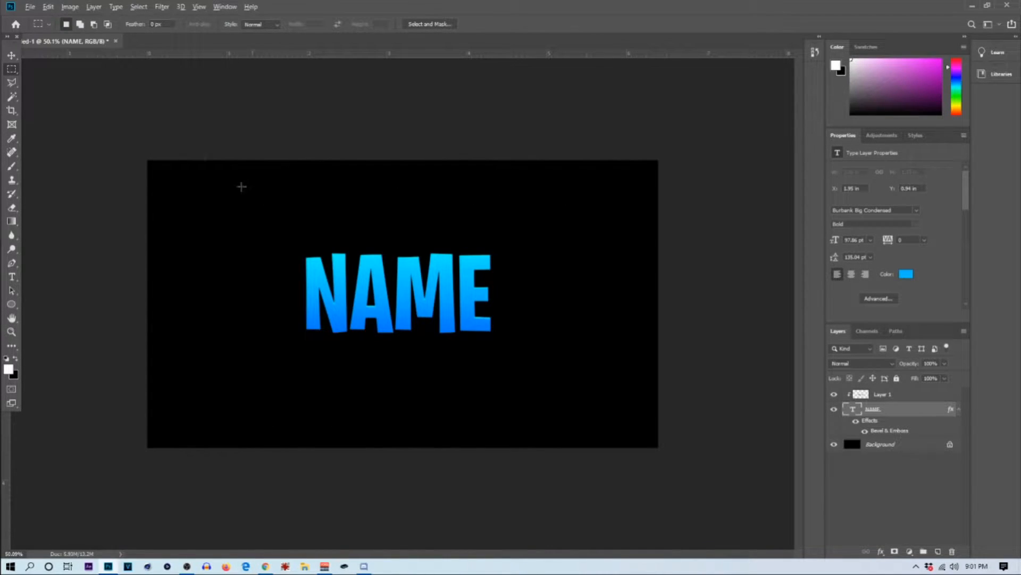
pyautogui.press('v')
pyautogui.press('ctrl')
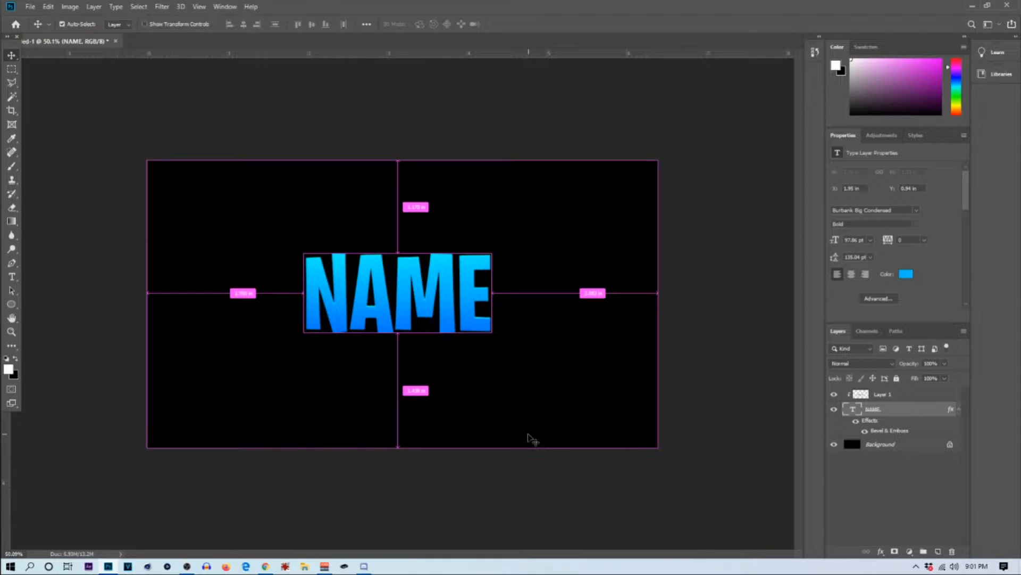
pyautogui.hotkey('ctrl', 't')
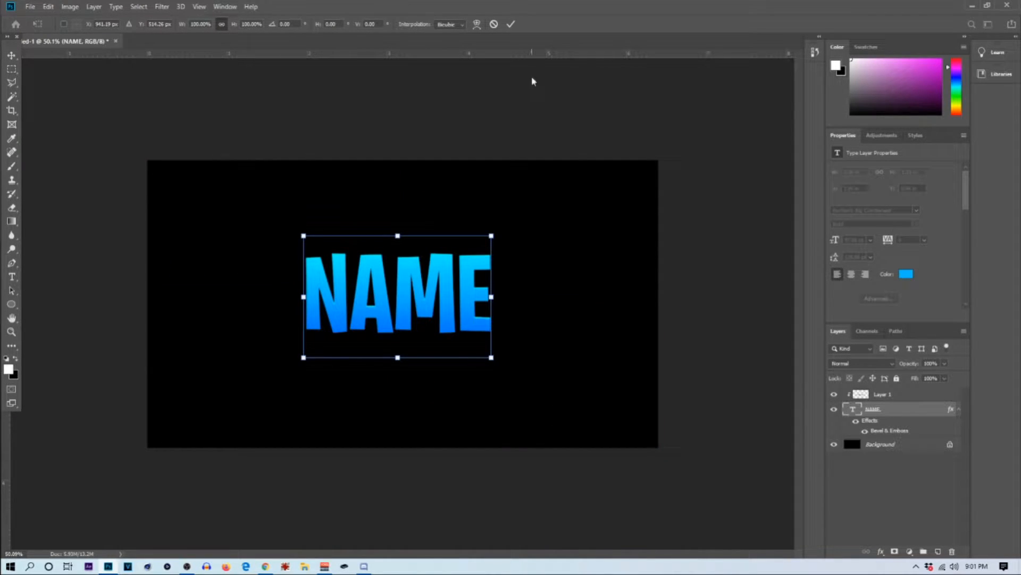
pyautogui.click(511, 24)
# Step: Select the shading and NAME text layers together, scale them to 127.77% and centre them on the canvas
pyautogui.click(884, 397)
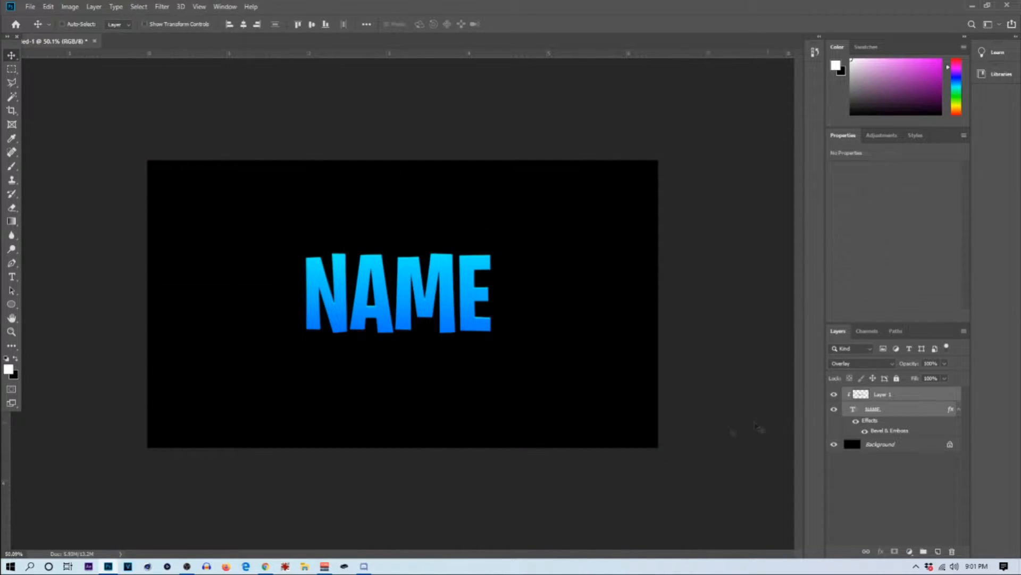
pyautogui.hotkey('ctrl', 't')
pyautogui.moveTo(497, 342); pyautogui.dragTo(518, 359)
pyautogui.moveTo(459, 286); pyautogui.dragTo(466, 294)
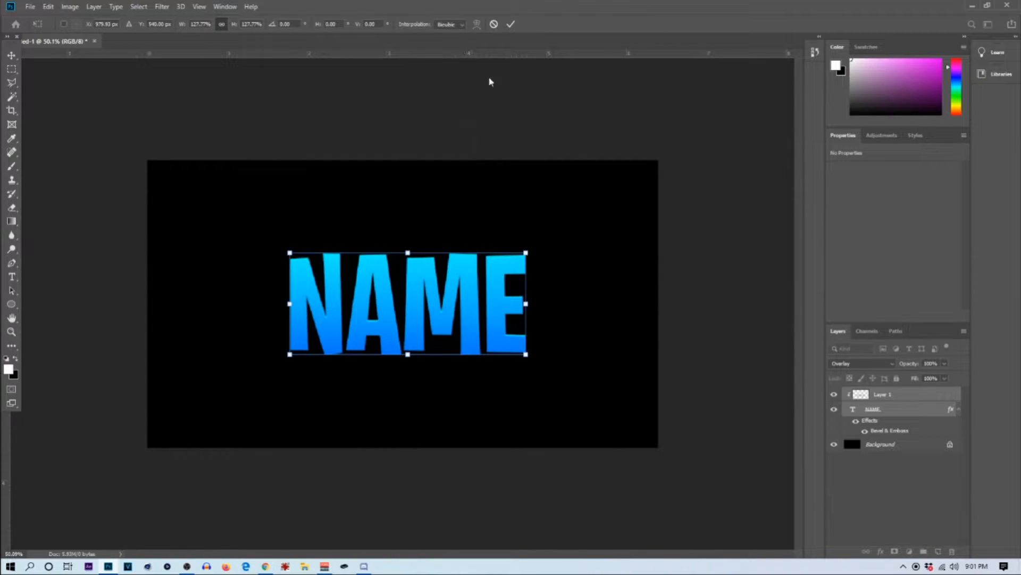
pyautogui.click(511, 24)
pyautogui.moveTo(395, 280); pyautogui.dragTo(402, 282)
pyautogui.scroll(-3, 297, 249)
pyautogui.scroll(4, 290, 274)
pyautogui.scroll(5, 290, 284)
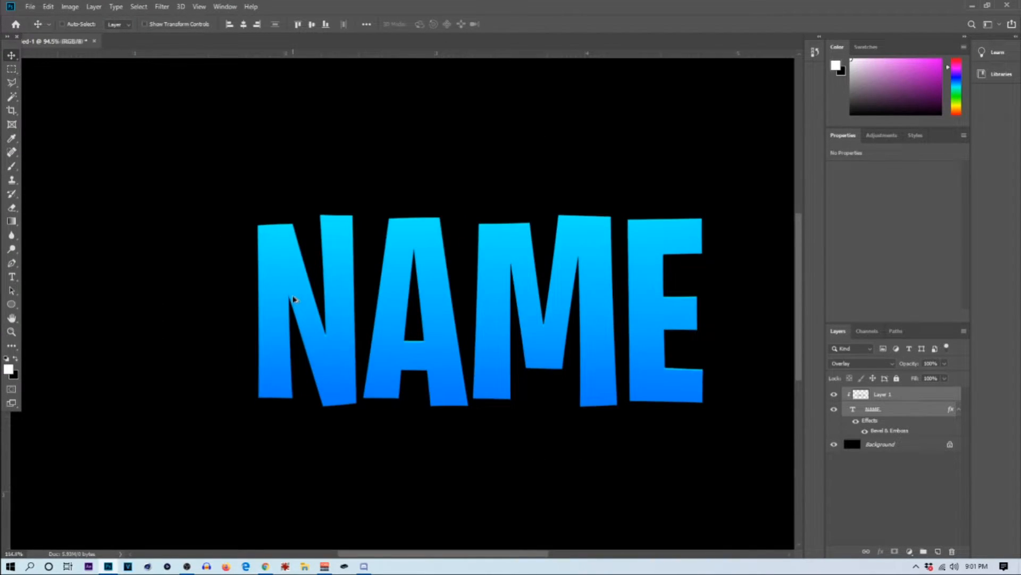
pyautogui.scroll(-4, 292, 298)
pyautogui.scroll(-3, 298, 320)
pyautogui.scroll(3, 293, 319)
pyautogui.scroll(-1, 295, 320)
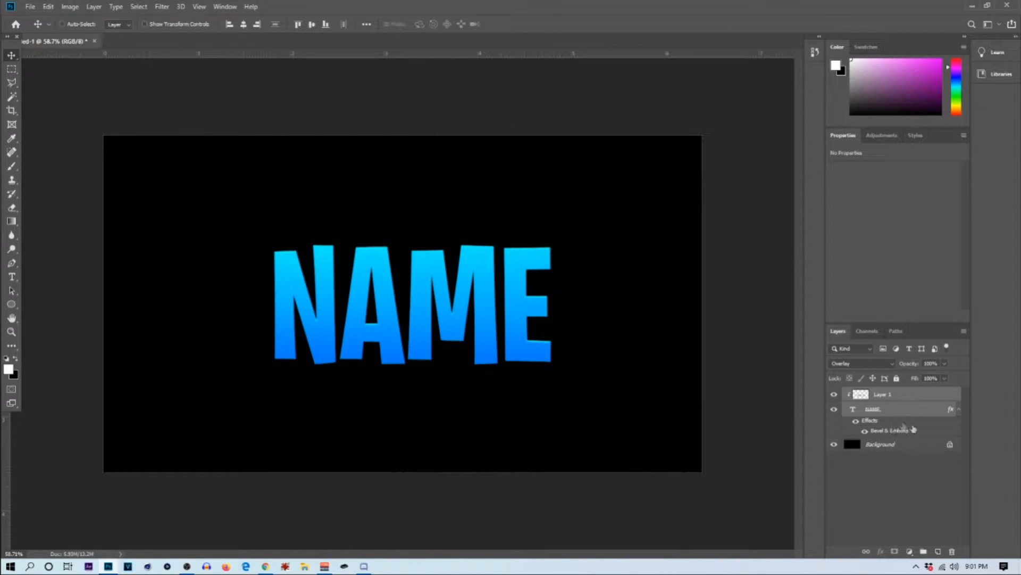
# Step: Duplicate the NAME text layer and rasterize the lower NAME layer together with its layer style
pyautogui.click(901, 410)
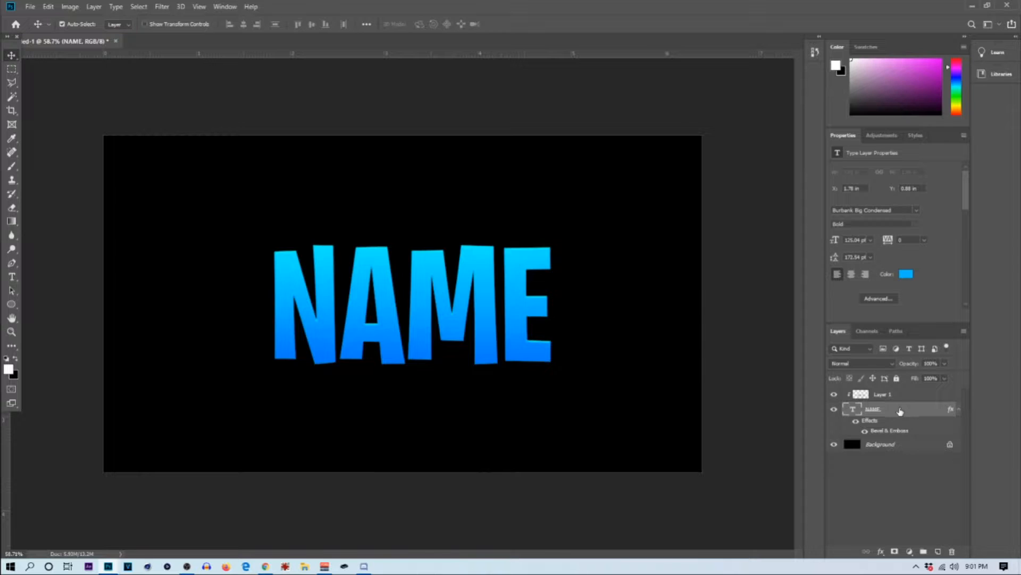
pyautogui.hotkey('ctrl', 'j')
pyautogui.click(904, 452)
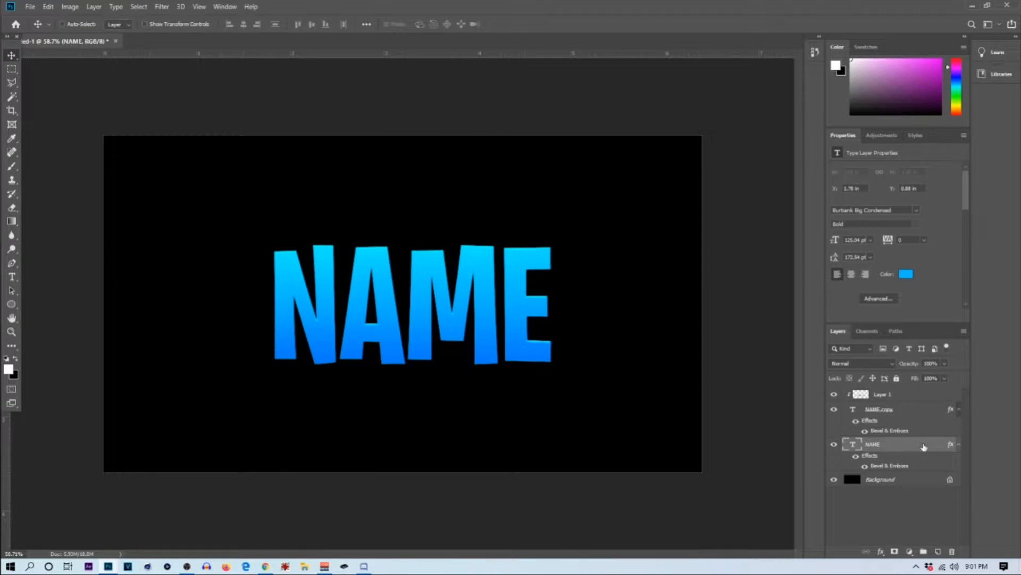
pyautogui.rightClick(931, 443)
pyautogui.click(868, 256)
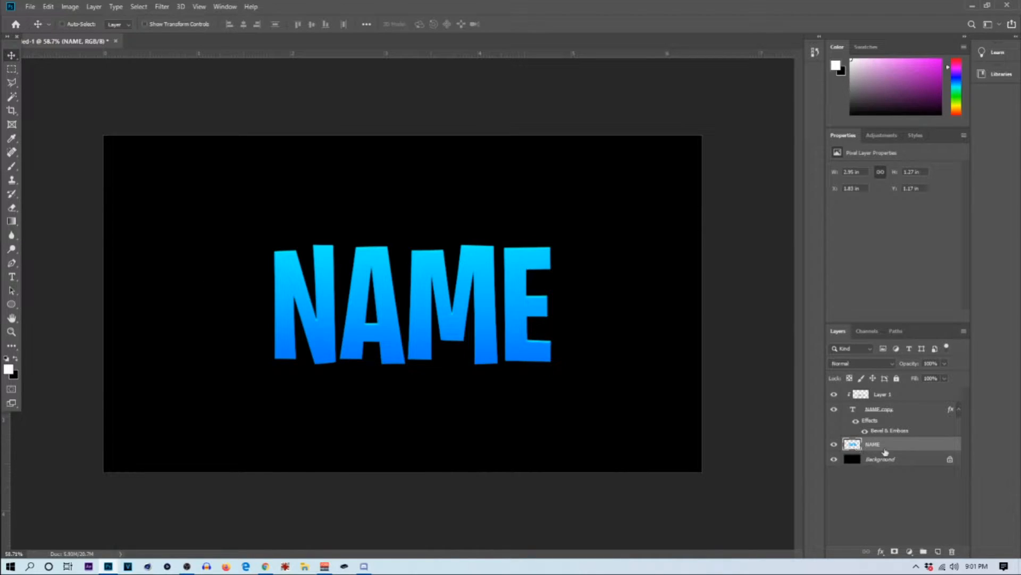
pyautogui.rightClick(886, 453)
pyautogui.click(873, 457)
pyautogui.click(885, 447)
# Step: Try scaling the rasterized NAME layer behind the text to 89.66% about its centre, and undo it
pyautogui.hotkey('ctrl', 't')
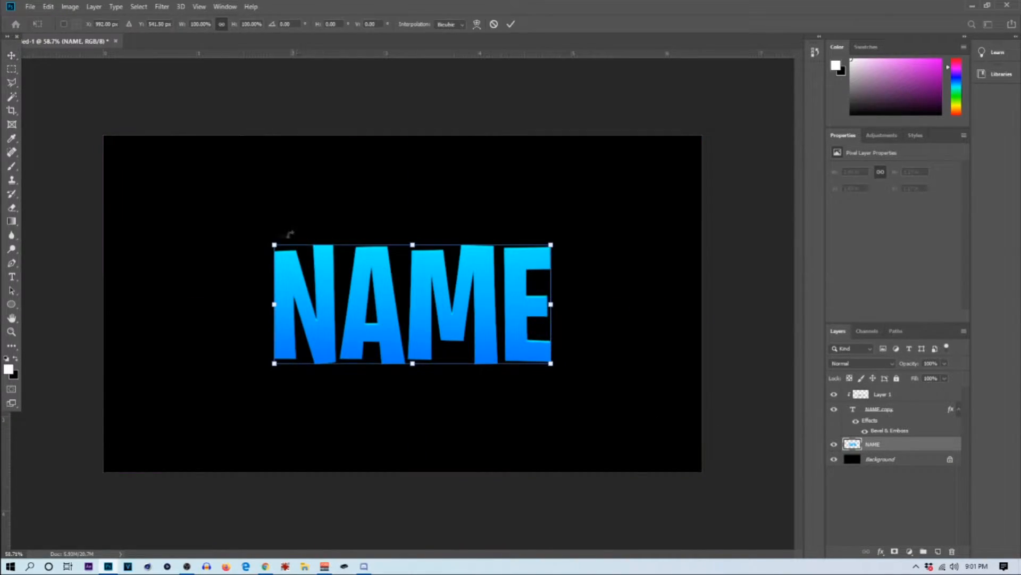
pyautogui.moveTo(274, 245); pyautogui.dragTo(283, 263)
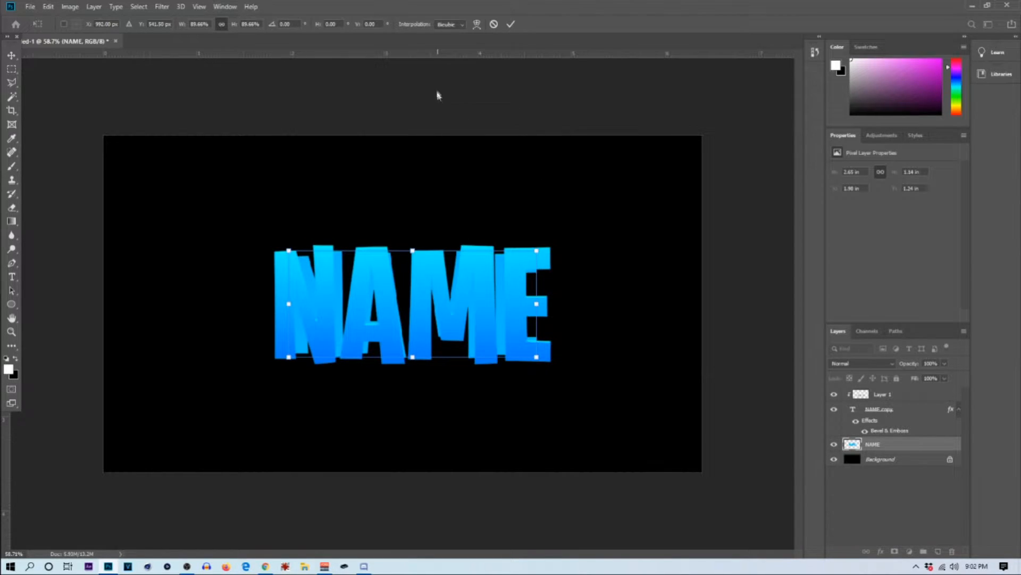
pyautogui.click(514, 25)
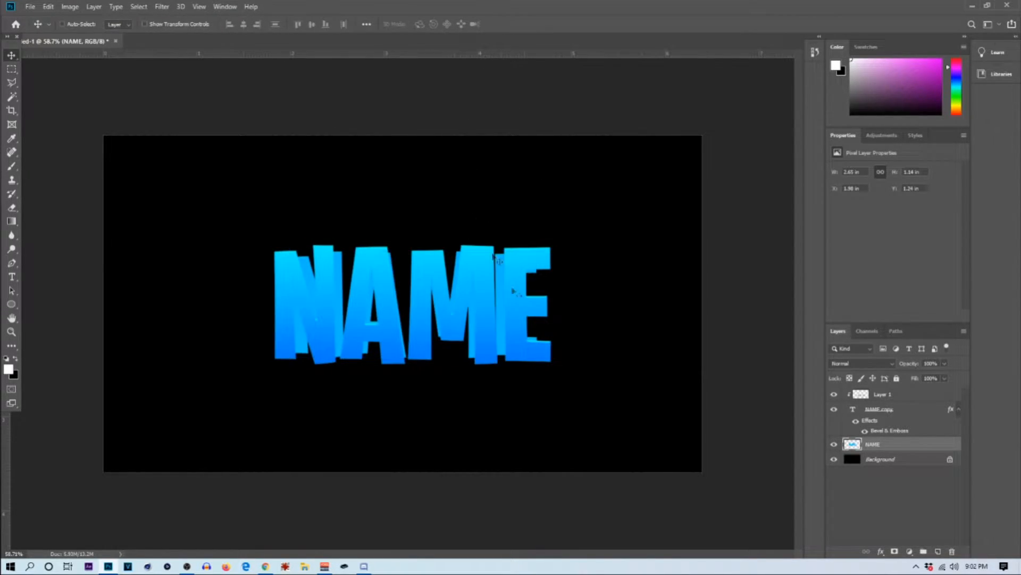
pyautogui.press('ctrl')
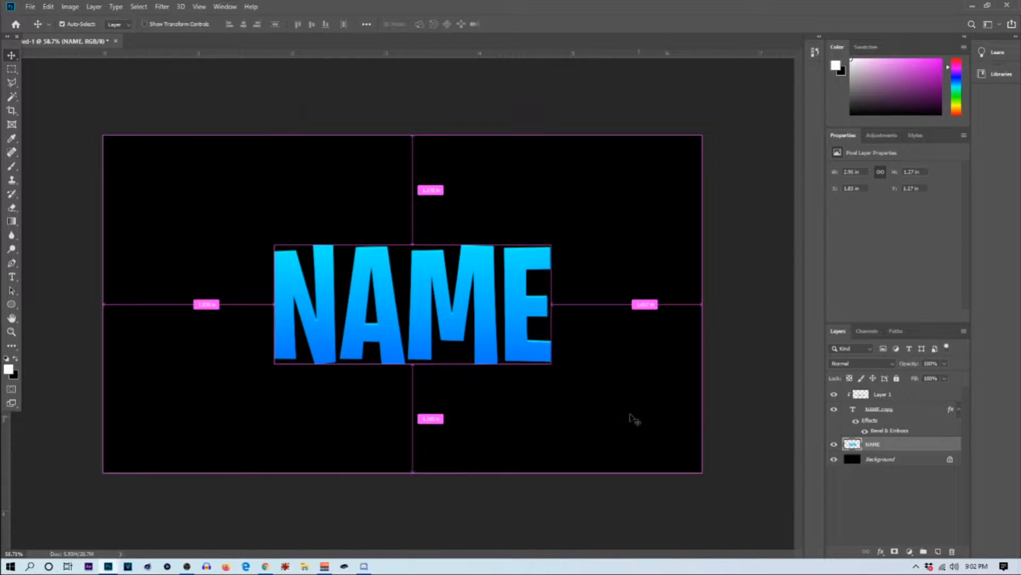
# Step: Try scaling the rasterized NAME layer down to about 2.73 in wide and nudging it slightly to the right
pyautogui.hotkey('ctrl', 't')
pyautogui.moveTo(271, 246); pyautogui.dragTo(286, 250)
pyautogui.click(511, 23)
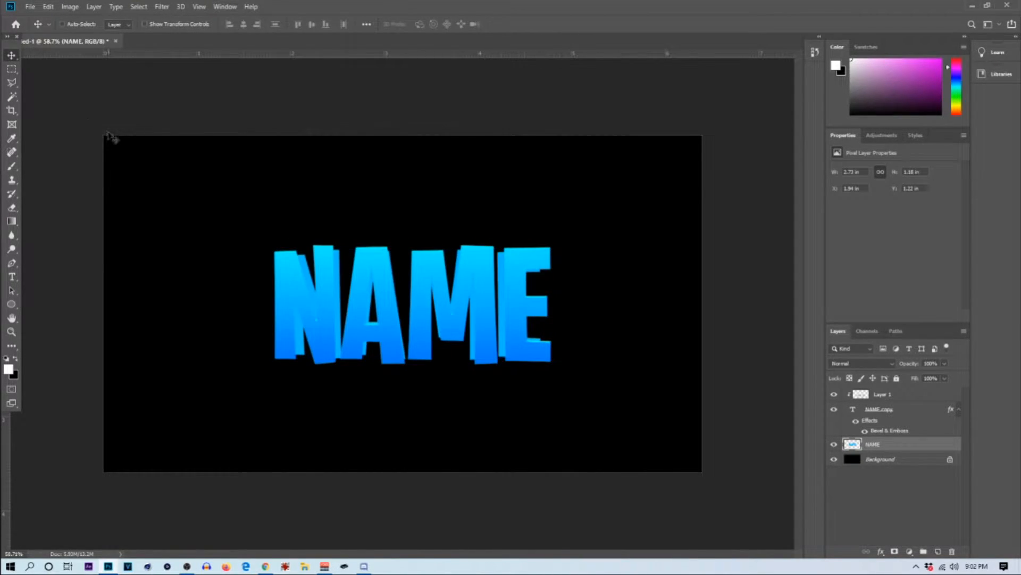
pyautogui.press('Right')
pyautogui.press('Right')
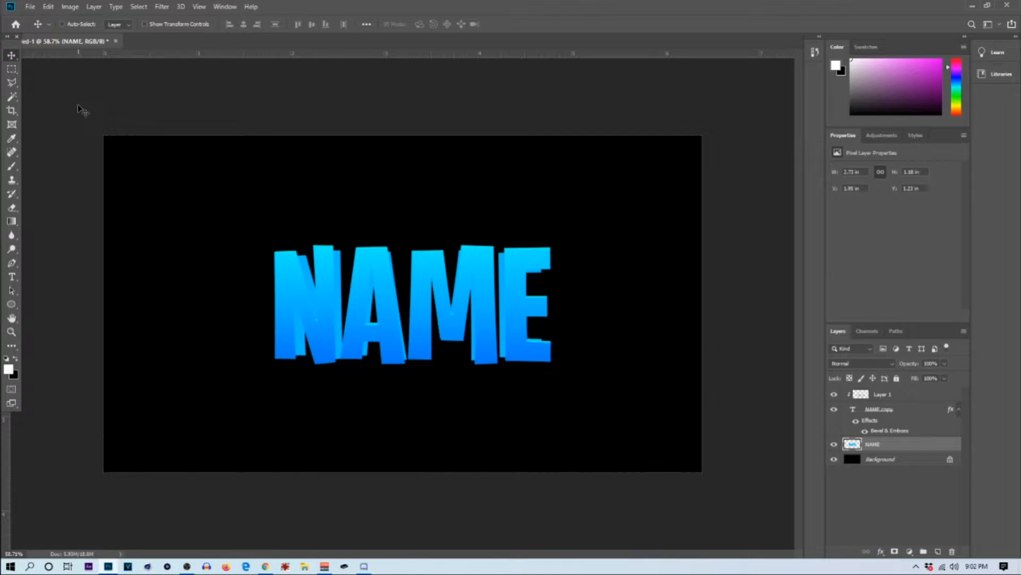
# Step: Undo the scaling and nudging of the rasterized NAME layer
pyautogui.scroll(2, 372, 242)
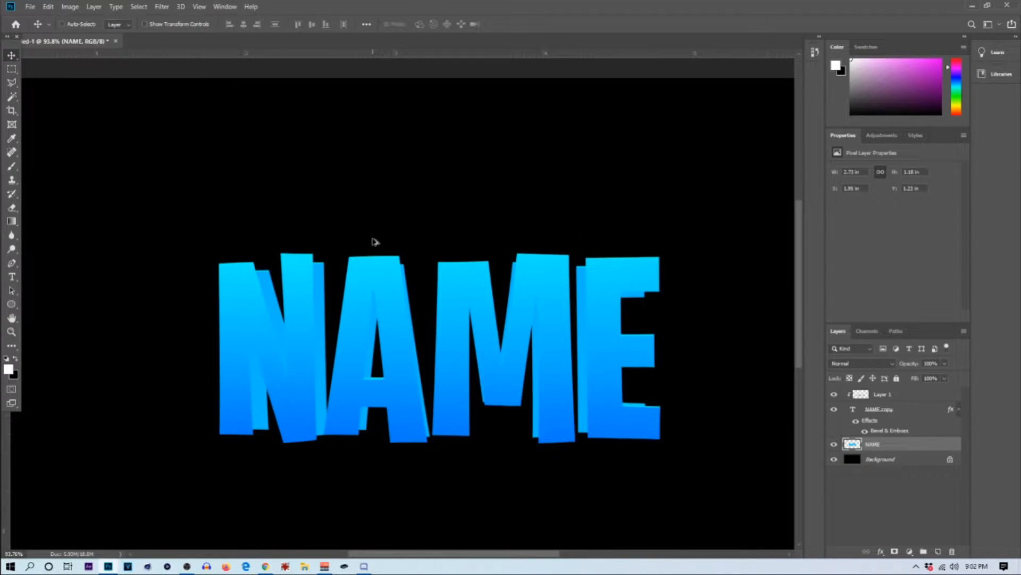
pyautogui.scroll(1, 375, 240)
pyautogui.scroll(-1, 380, 246)
pyautogui.scroll(1, 381, 251)
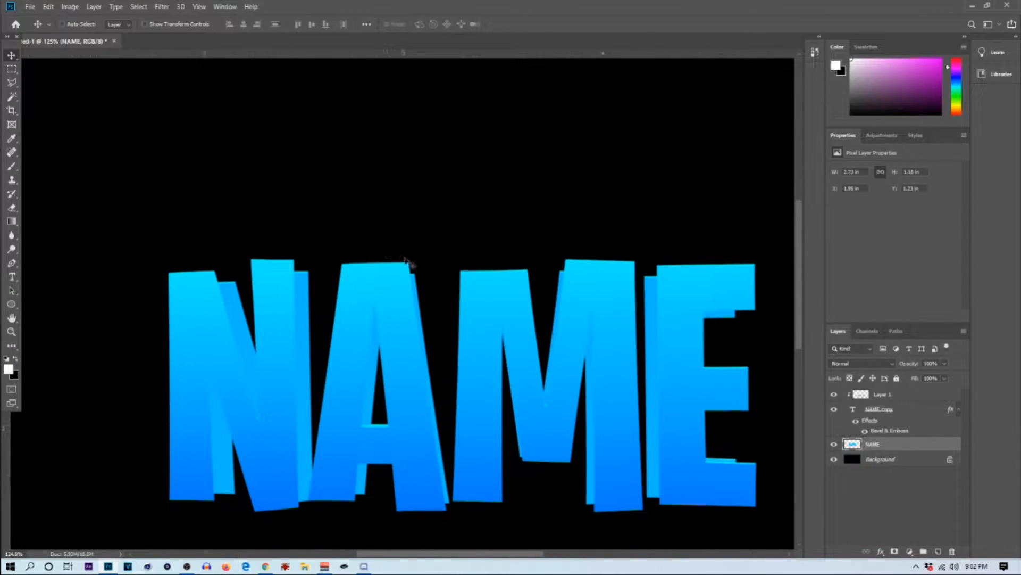
pyautogui.press('ctrl')
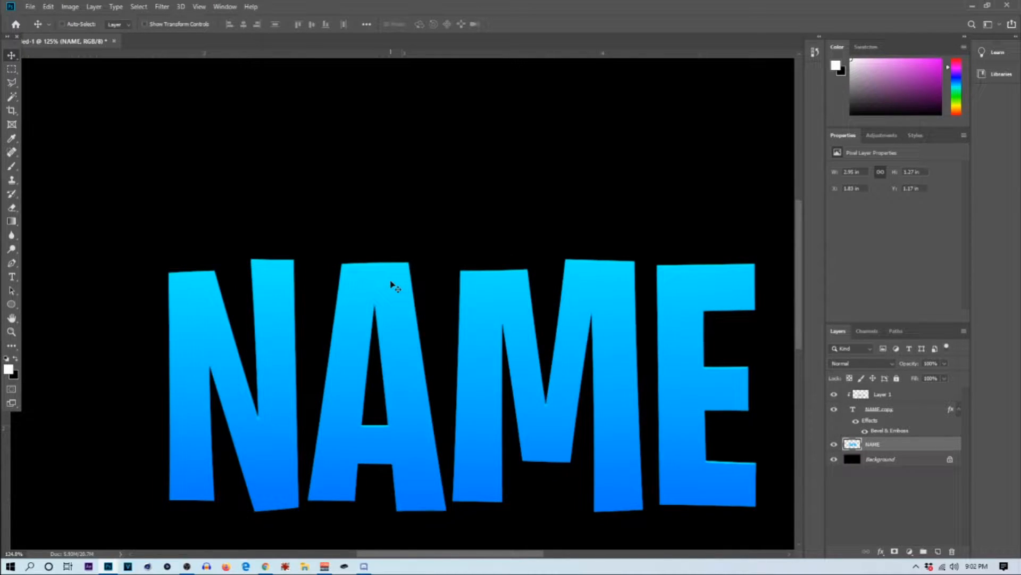
pyautogui.hotkey('ctrl', 't')
pyautogui.scroll(-1, 218, 238)
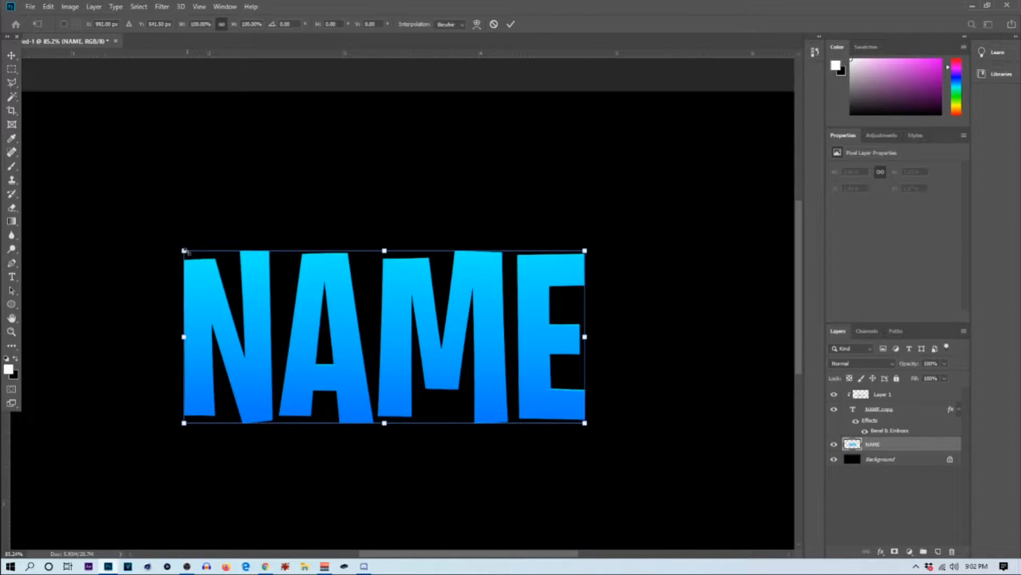
pyautogui.moveTo(190, 254); pyautogui.dragTo(209, 273)
pyautogui.moveTo(322, 292)
pyautogui.mouseDown()
pyautogui.moveTo(322, 303)
pyautogui.moveTo(320, 284)
pyautogui.mouseUp()
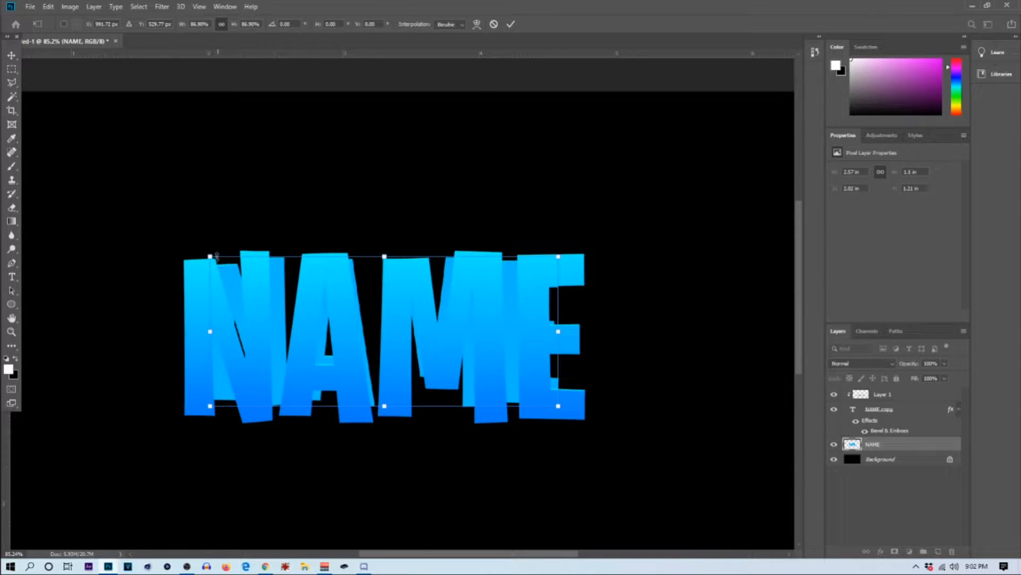
pyautogui.moveTo(210, 254); pyautogui.dragTo(204, 254)
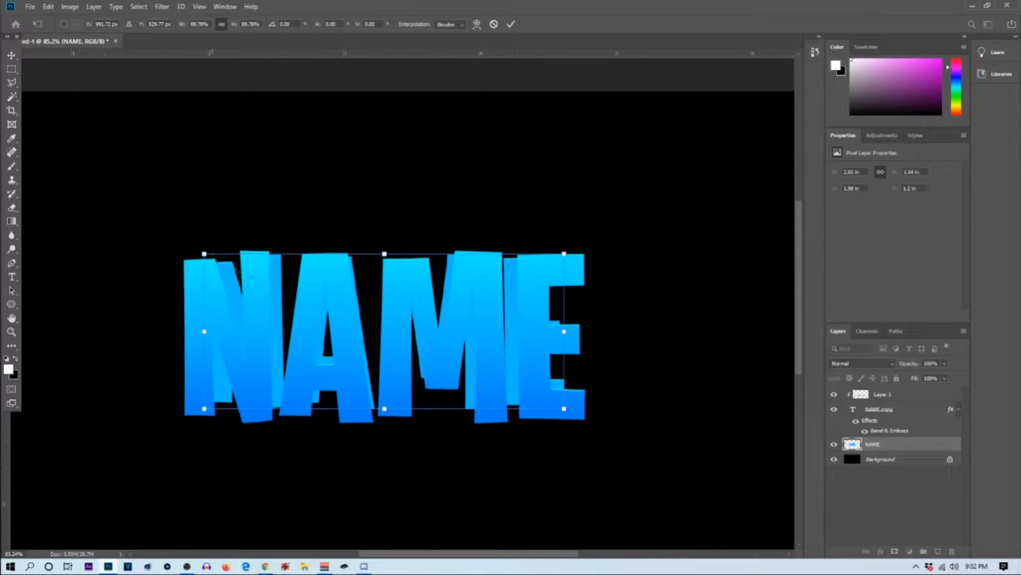
pyautogui.click(495, 25)
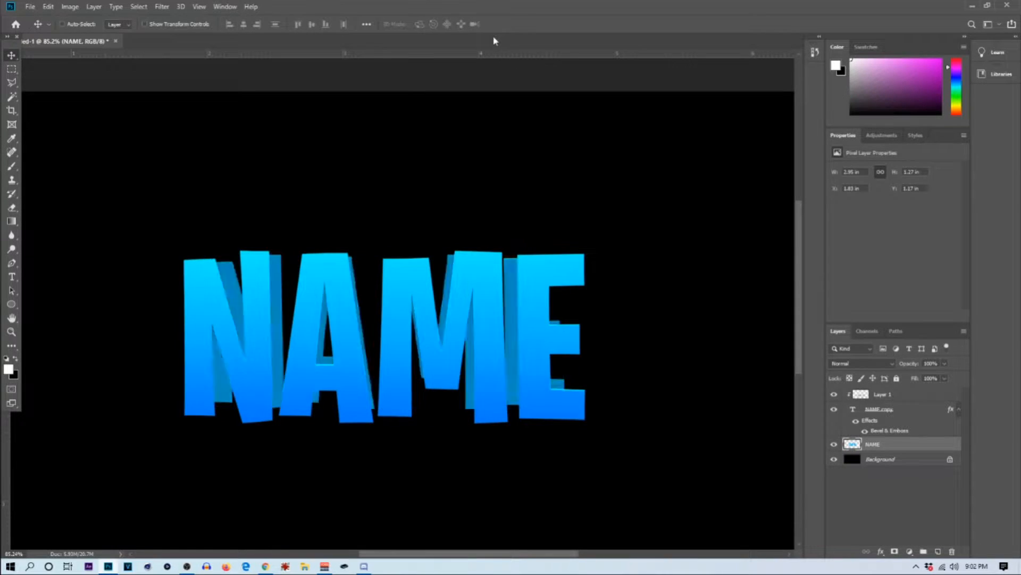
# Step: Scale the rasterized NAME layer behind the text to about 92.43% about its centre
pyautogui.hotkey('ctrl', 't')
pyautogui.moveTo(185, 249); pyautogui.dragTo(192, 266)
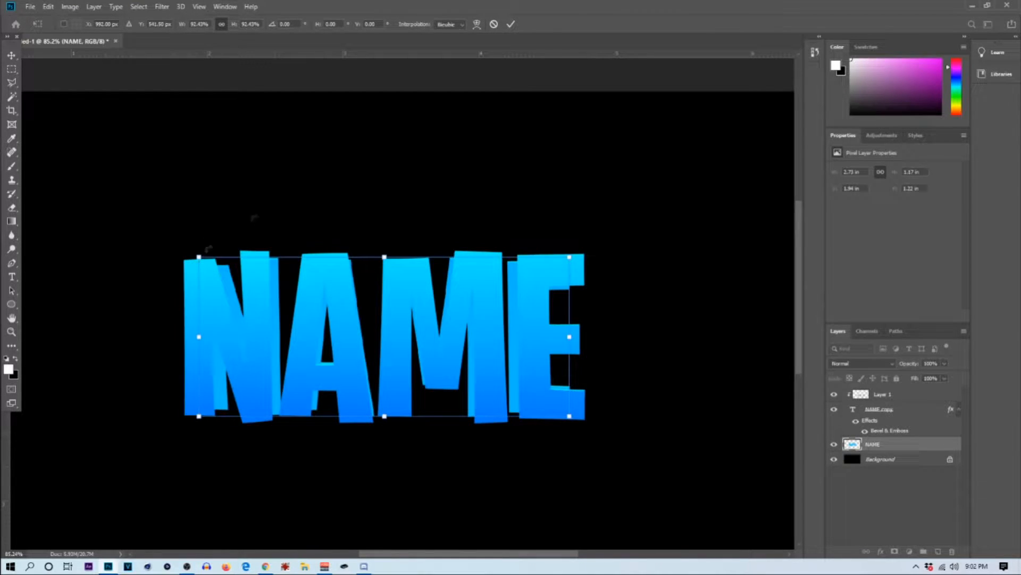
pyautogui.click(510, 24)
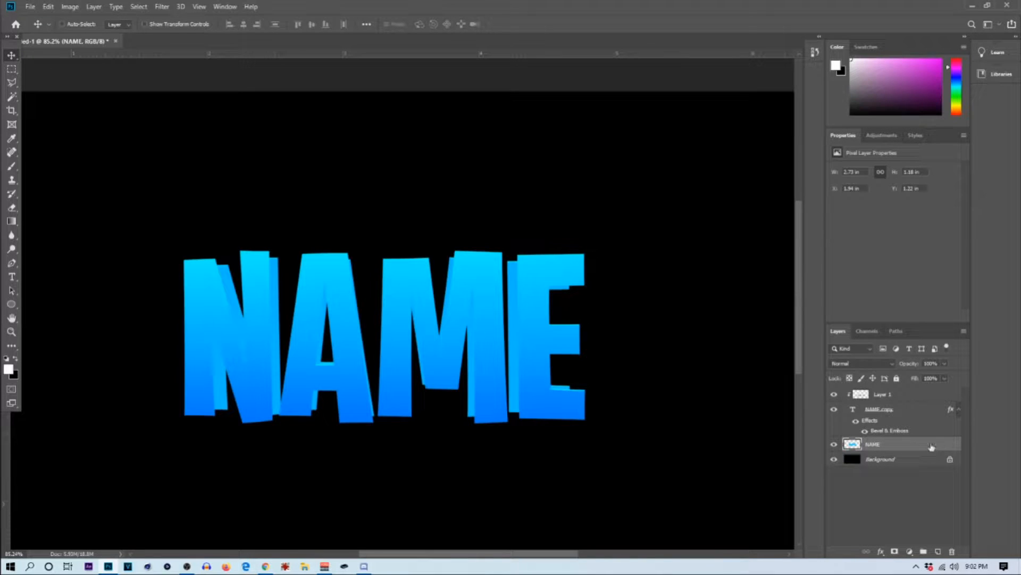
# Step: Apply a Color Overlay in dark blue #09537a to the rasterized NAME layer
pyautogui.doubleClick(915, 447)
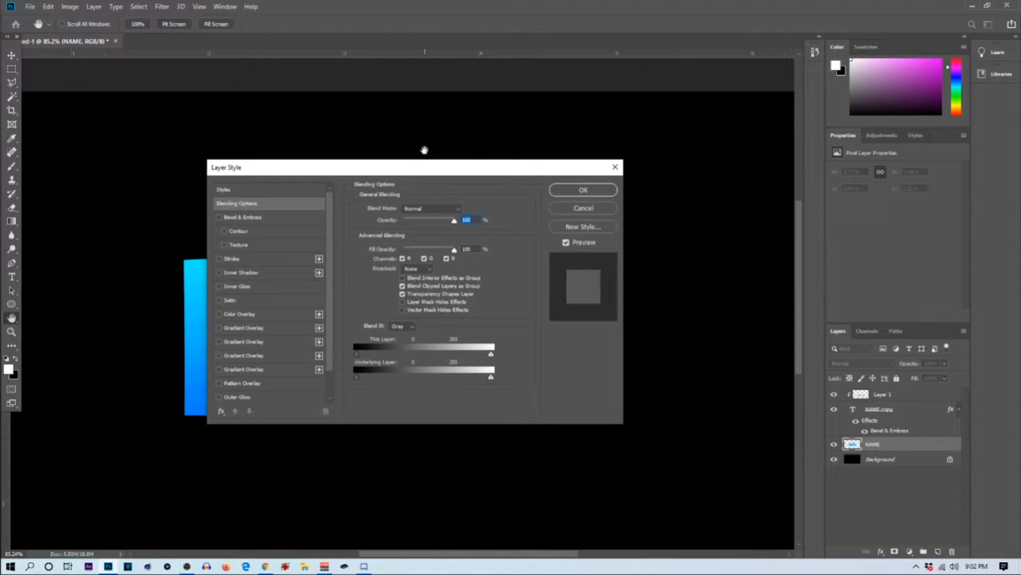
pyautogui.moveTo(426, 168); pyautogui.dragTo(623, 158)
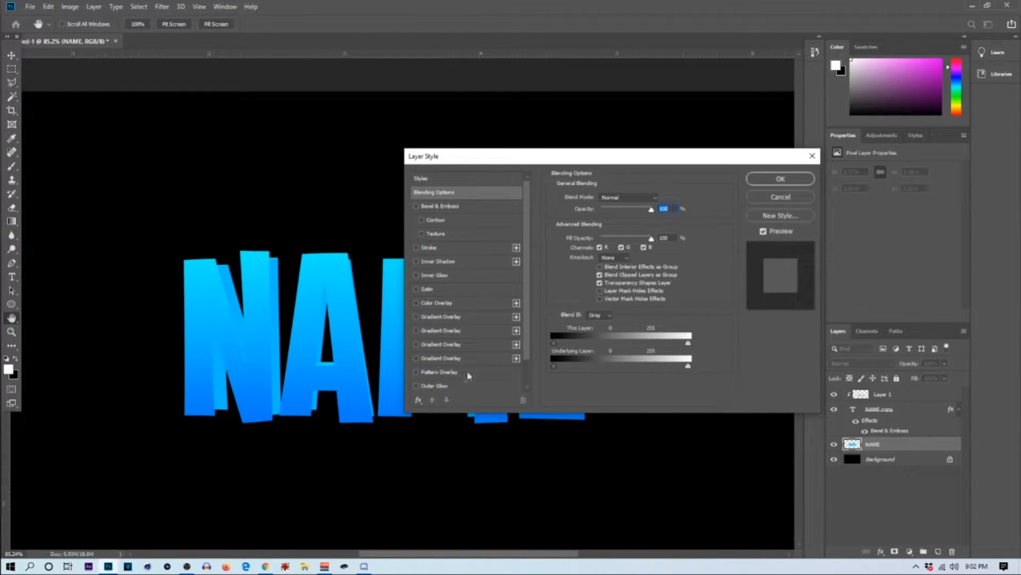
pyautogui.click(416, 303)
pyautogui.click(434, 303)
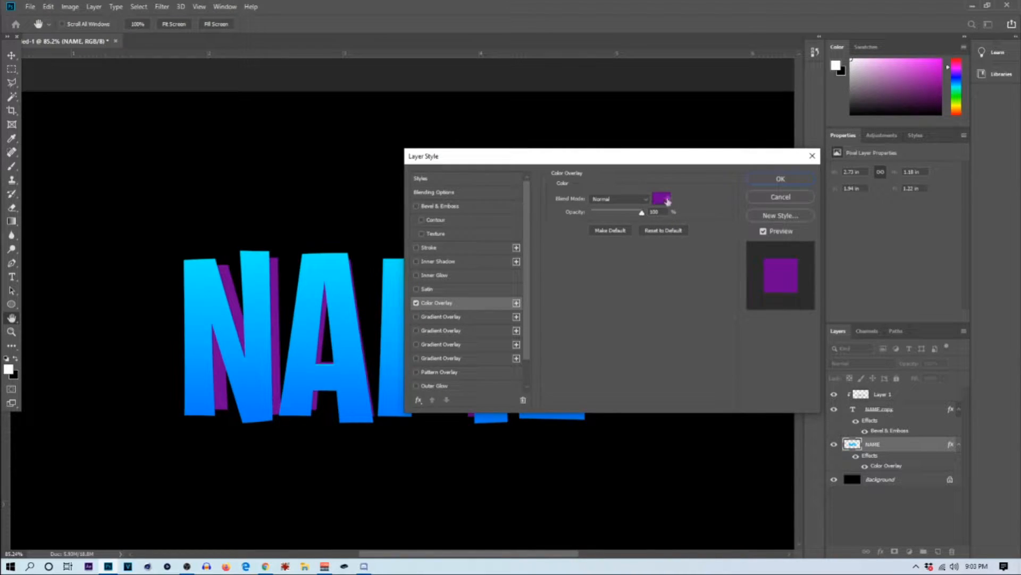
pyautogui.click(666, 198)
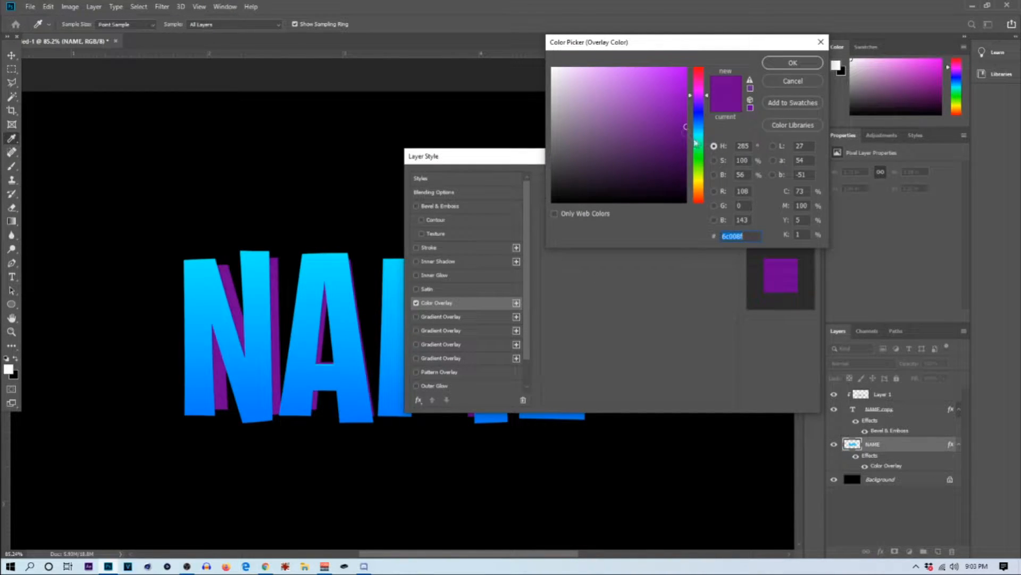
pyautogui.click(700, 133)
pyautogui.click(702, 128)
pyautogui.click(672, 147)
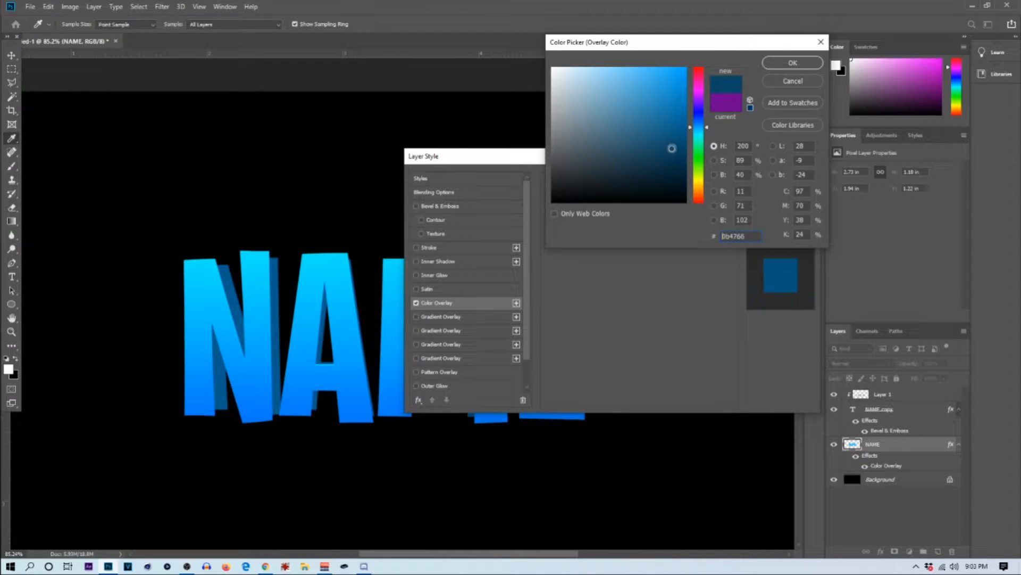
pyautogui.moveTo(673, 146); pyautogui.dragTo(677, 137)
pyautogui.click(777, 65)
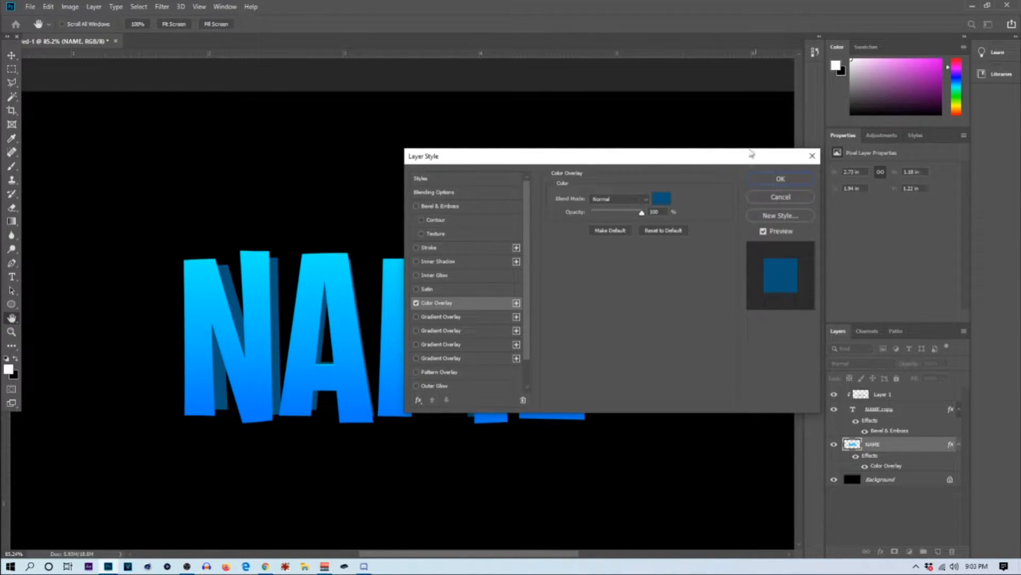
pyautogui.click(779, 178)
# Step: Try adding a new layer clipped to the rasterized NAME layer, and delete it
pyautogui.scroll(-5, 292, 249)
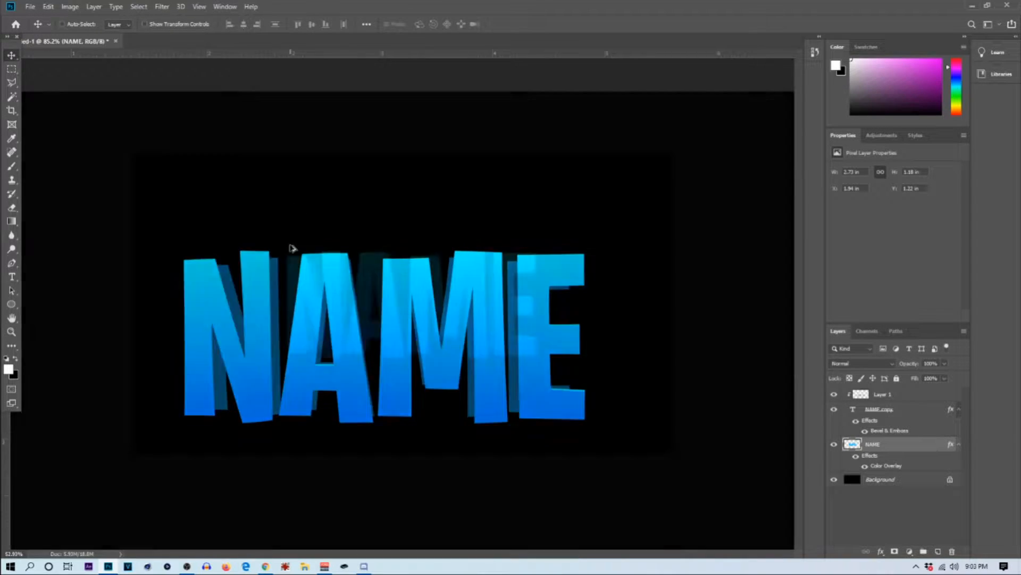
pyautogui.scroll(11, 343, 361)
pyautogui.scroll(-6, 330, 343)
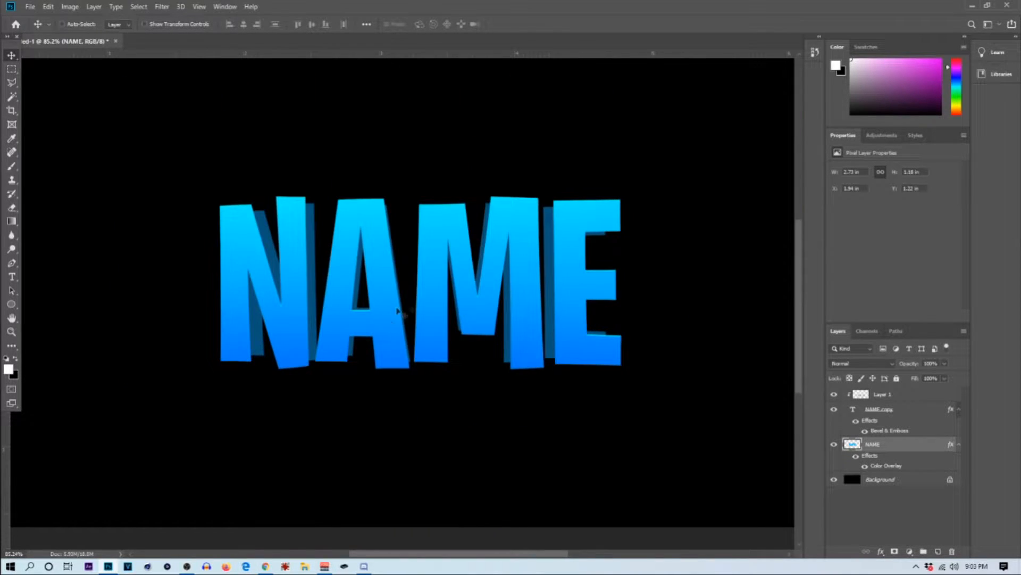
pyautogui.click(12, 83)
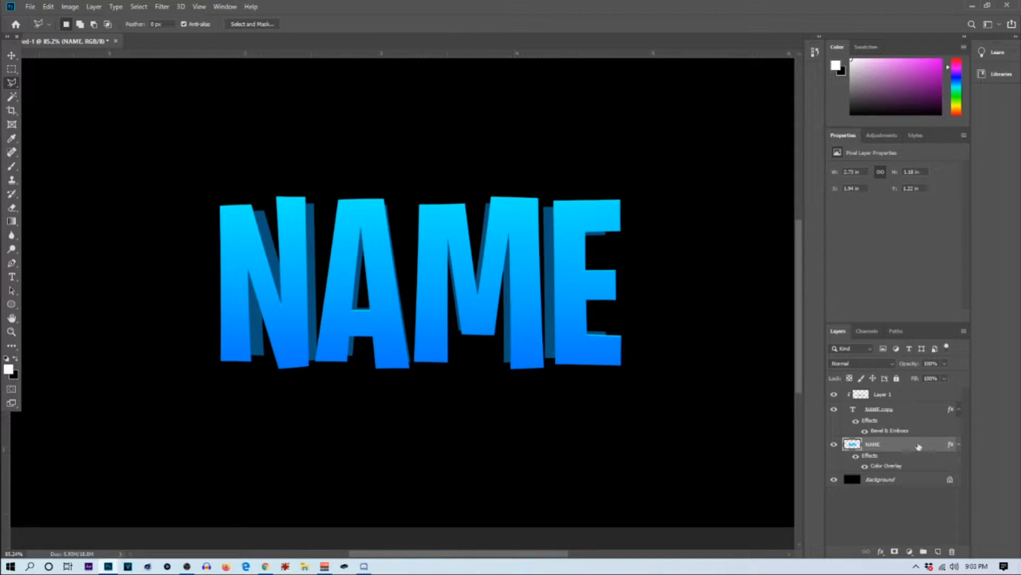
pyautogui.click(939, 552)
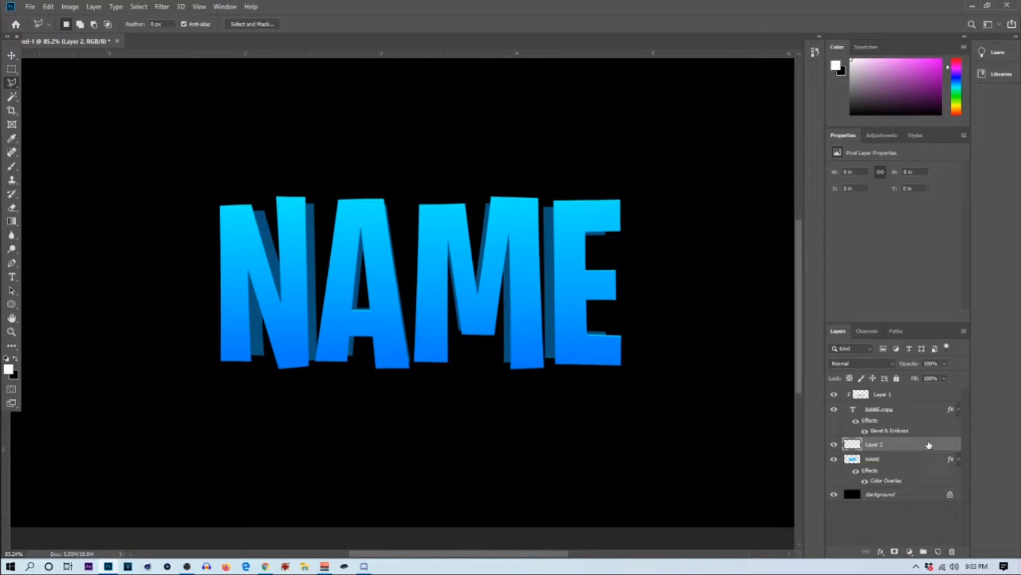
pyautogui.rightClick(929, 444)
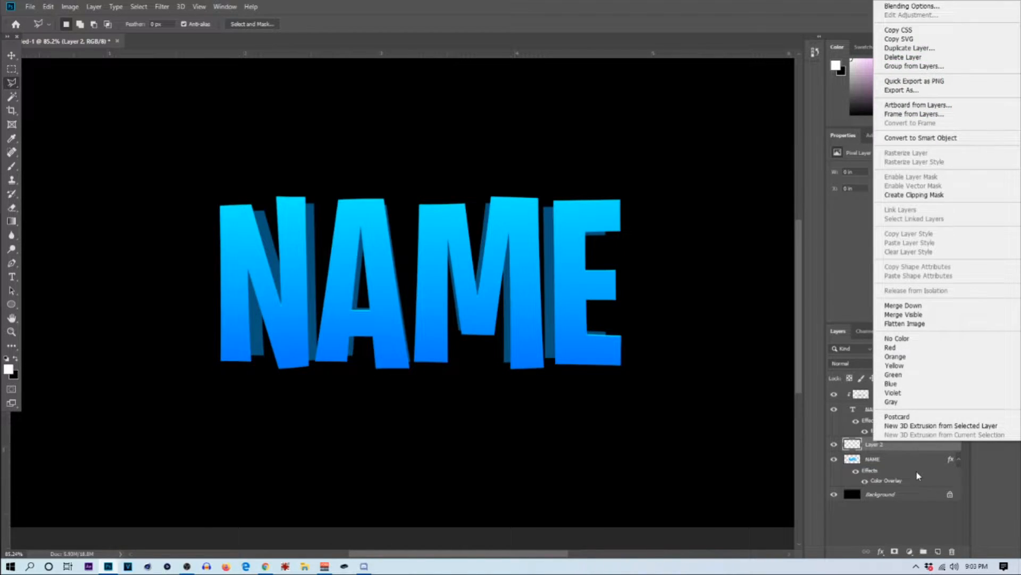
pyautogui.click(888, 449)
pyautogui.rightClick(888, 448)
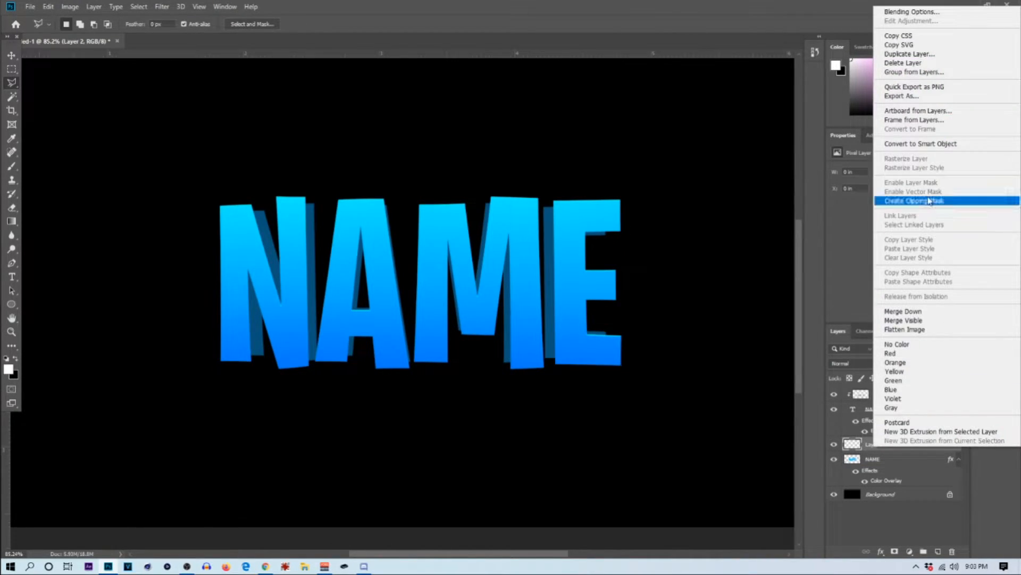
pyautogui.click(933, 202)
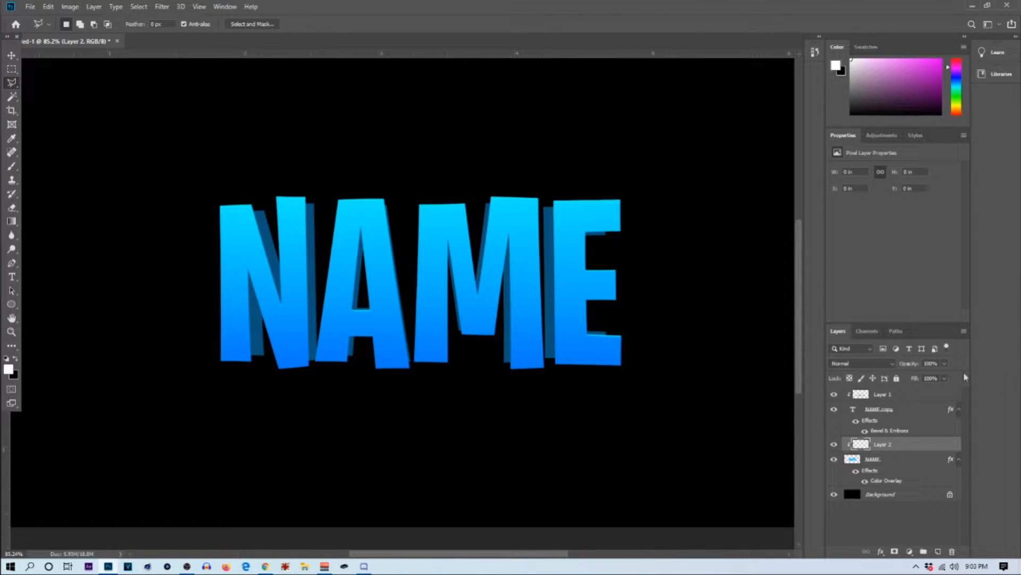
pyautogui.scroll(5, 246, 182)
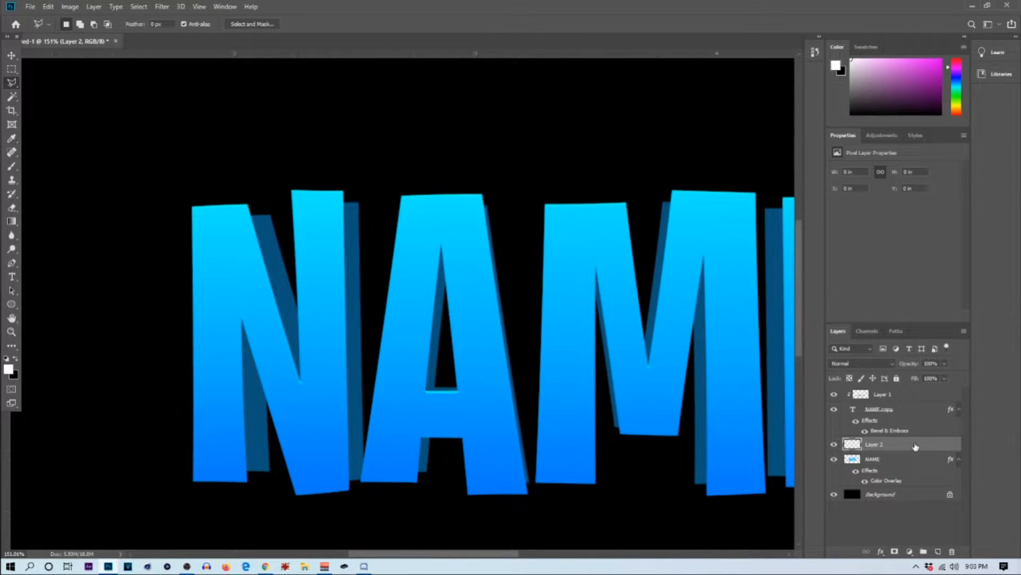
pyautogui.press('Delete')
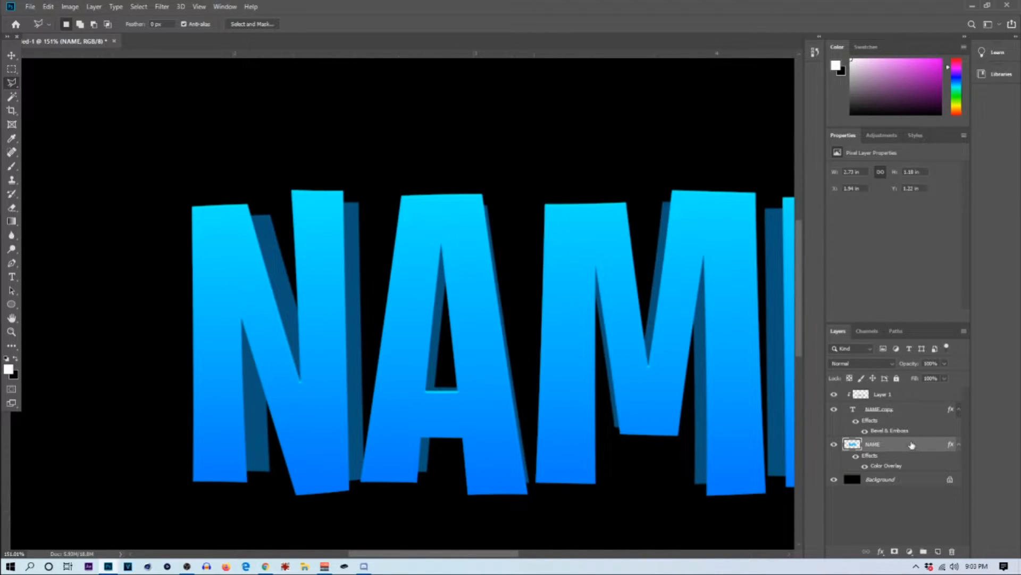
# Step: Rasterize the lower NAME layer's style and lasso the shadow wedge between the N's upper left corner and its right stem
pyautogui.rightClick(907, 444)
pyautogui.click(964, 163)
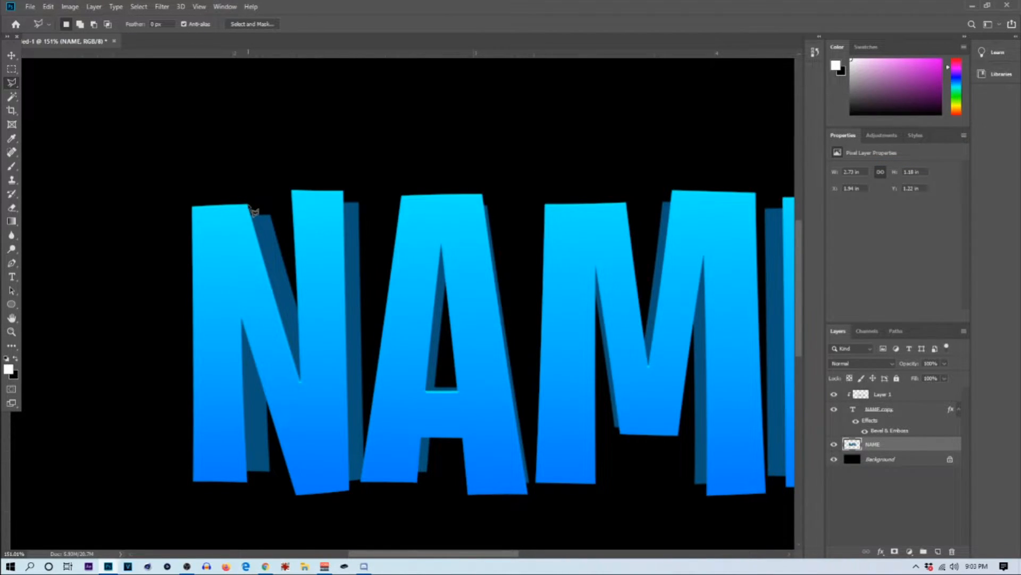
pyautogui.click(248, 205)
pyautogui.click(271, 215)
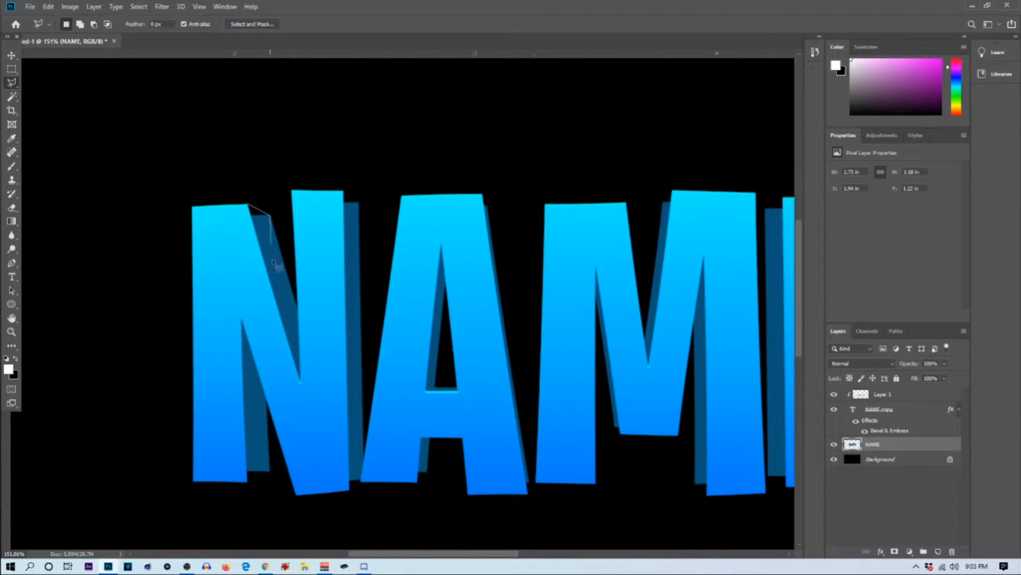
pyautogui.click(297, 309)
pyautogui.click(299, 377)
# Step: Set the foreground color to the dark blue #09537a sampled from the N's shadow
pyautogui.click(9, 369)
pyautogui.click(276, 235)
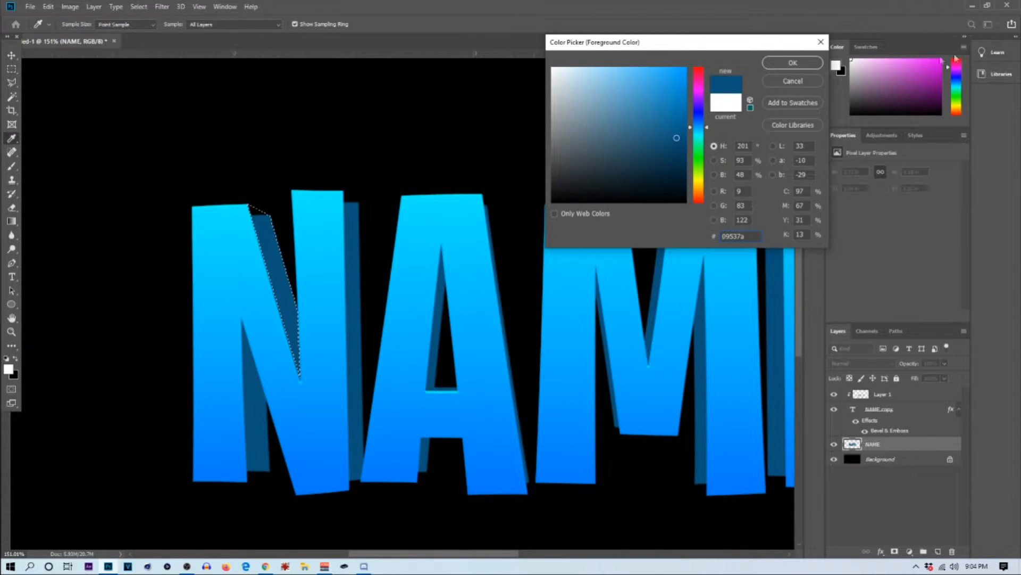
pyautogui.click(793, 63)
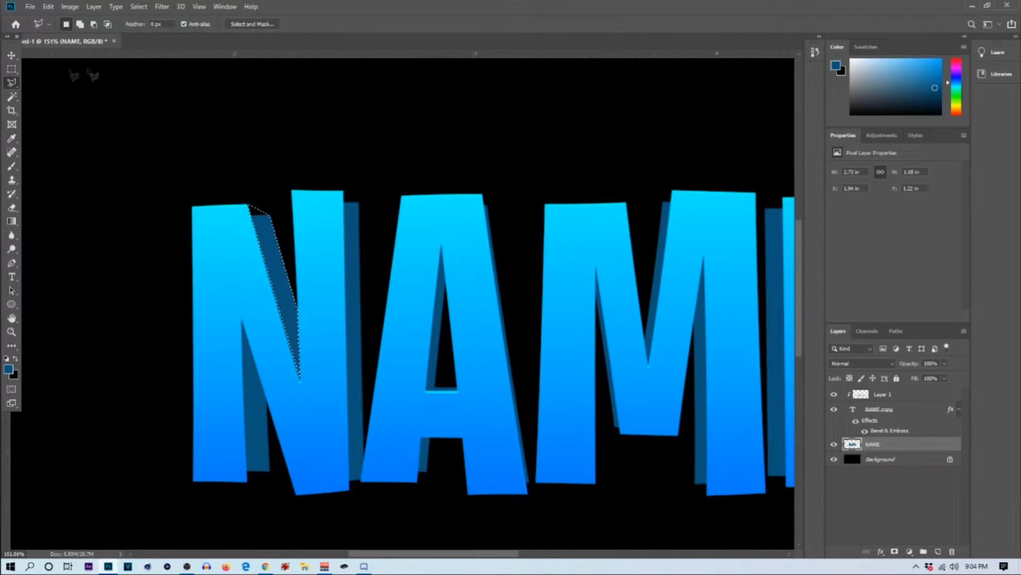
# Step: Try filling the selected wedge on the N with the Fill command's stored color at 100% opacity
pyautogui.click(13, 69)
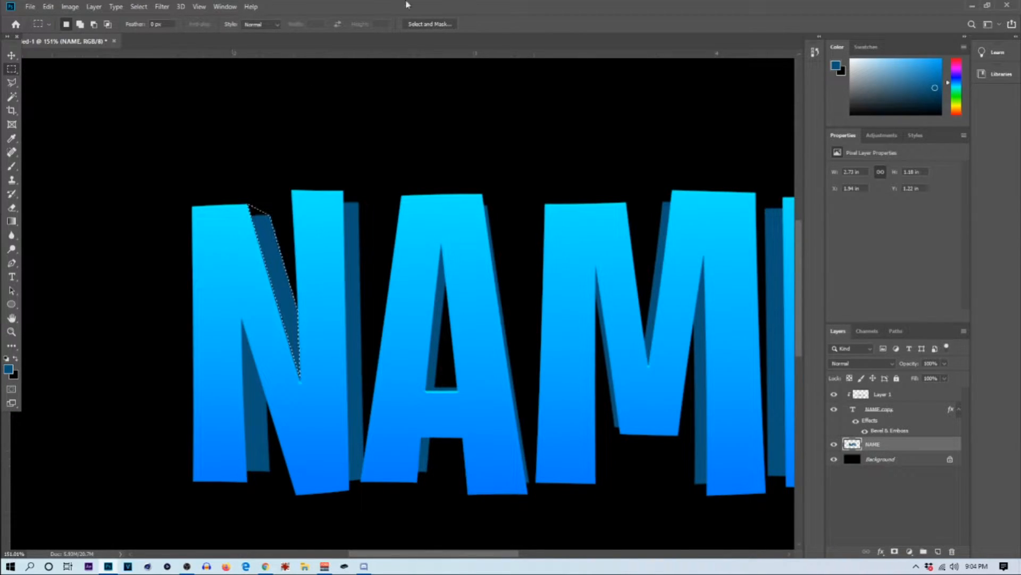
pyautogui.rightClick(273, 238)
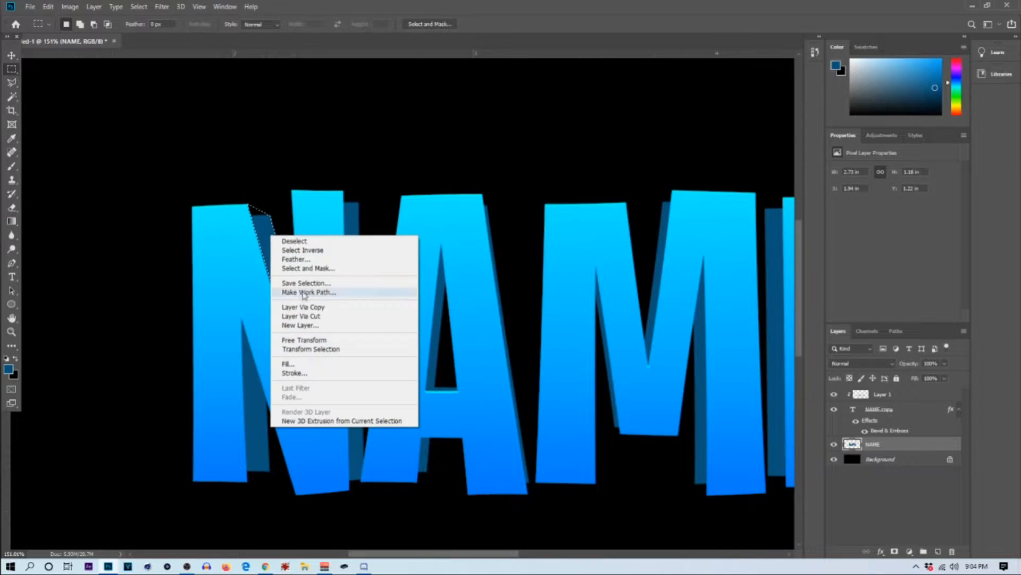
pyautogui.click(303, 364)
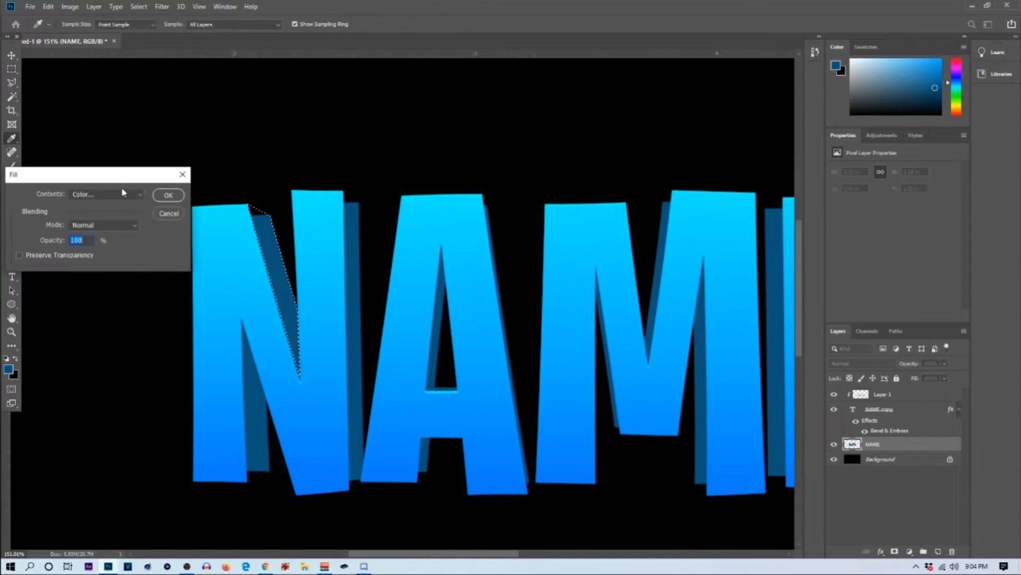
pyautogui.click(173, 199)
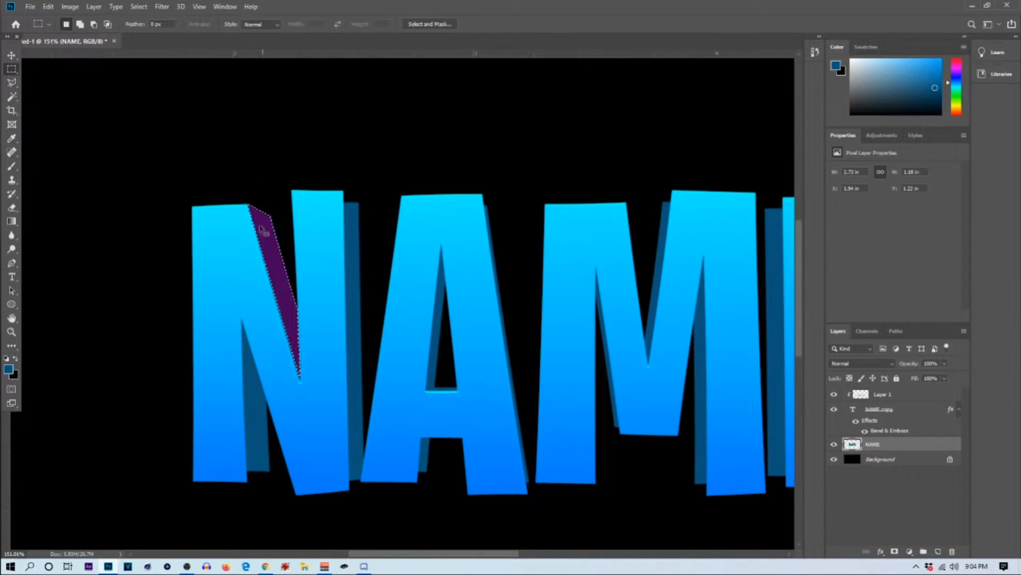
# Step: Fill the selected wedge on the N with dark blue #09537a sampled from the shadow, and deselect it
pyautogui.rightClick(274, 256)
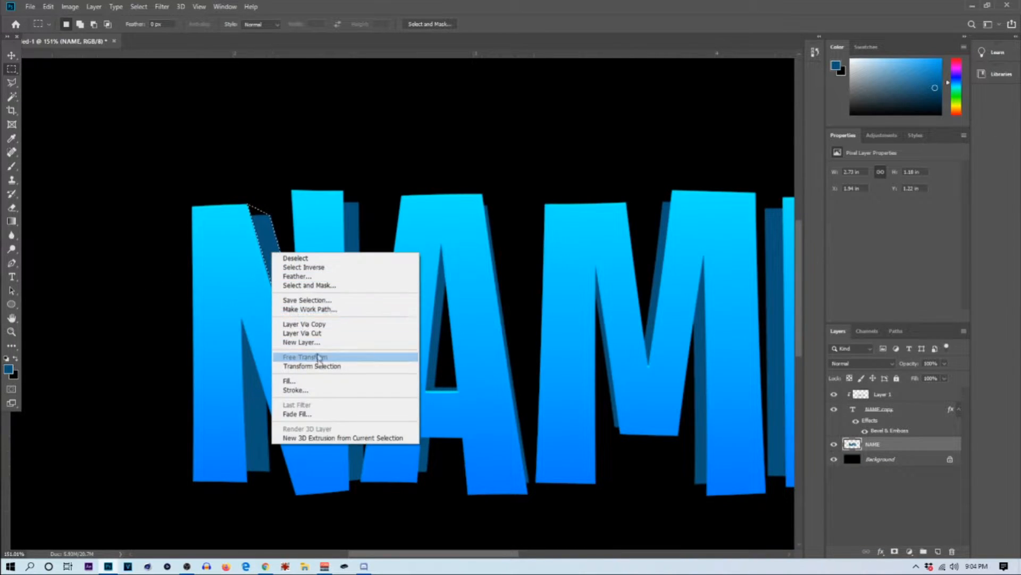
pyautogui.click(310, 378)
pyautogui.click(128, 196)
pyautogui.click(119, 222)
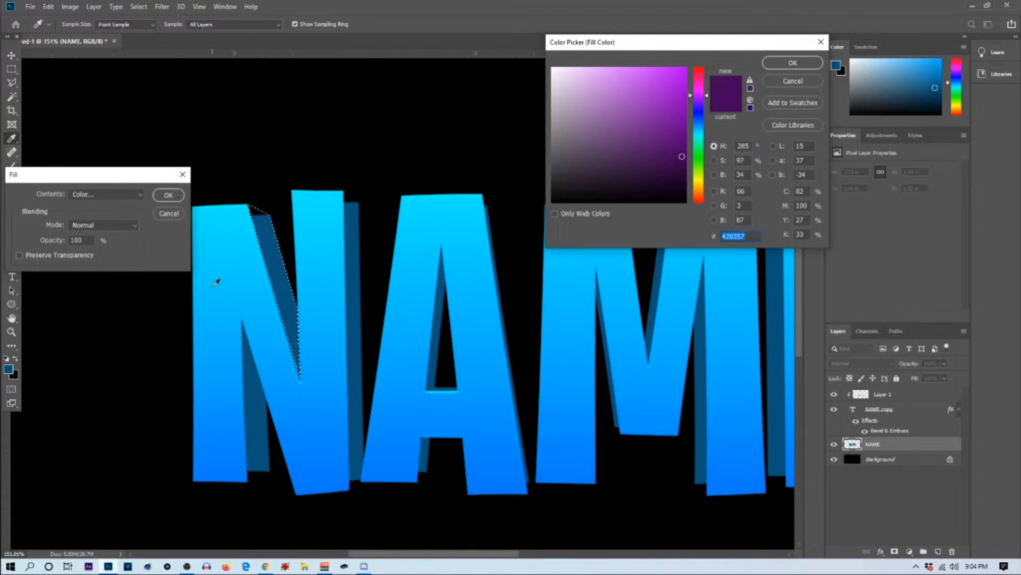
pyautogui.click(272, 249)
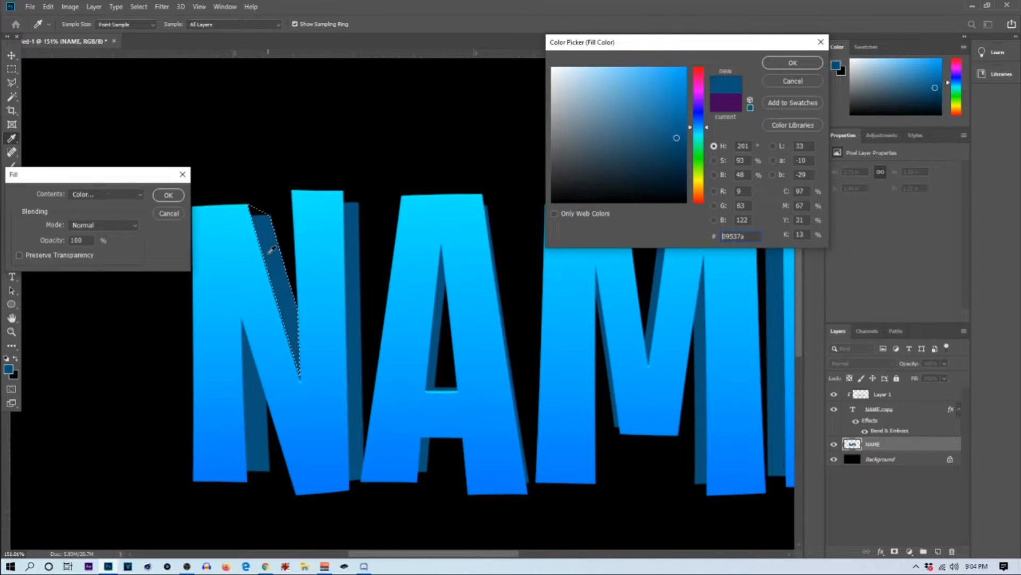
pyautogui.click(793, 63)
pyautogui.click(168, 195)
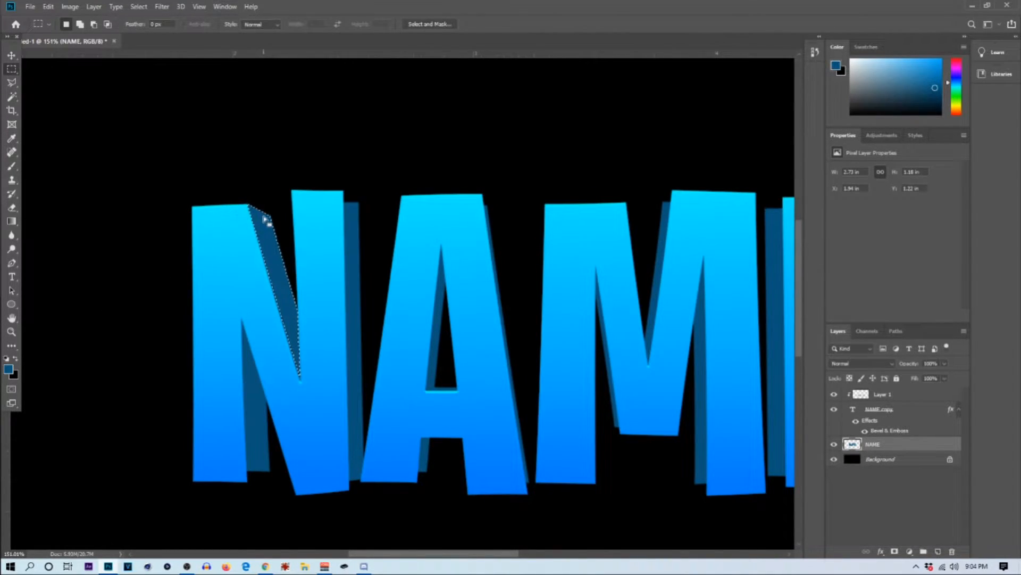
pyautogui.hotkey('ctrl', '0')
# Step: Lasso the shadow in the N's lower notch, extended to the left stem's bottom corner, and fill it with dark blue
pyautogui.scroll(-4, 237, 196)
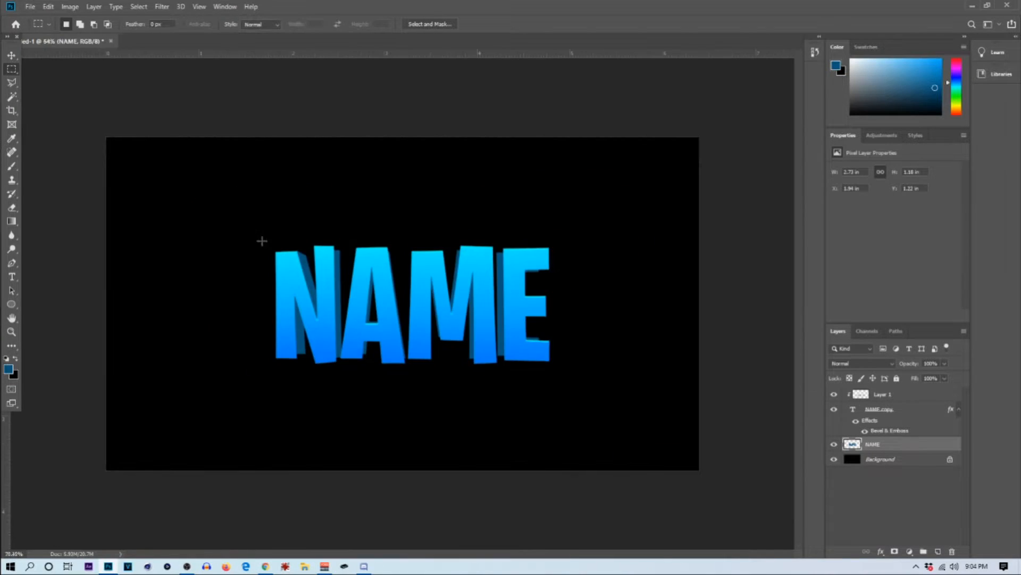
pyautogui.scroll(13, 263, 256)
pyautogui.scroll(-5, 259, 322)
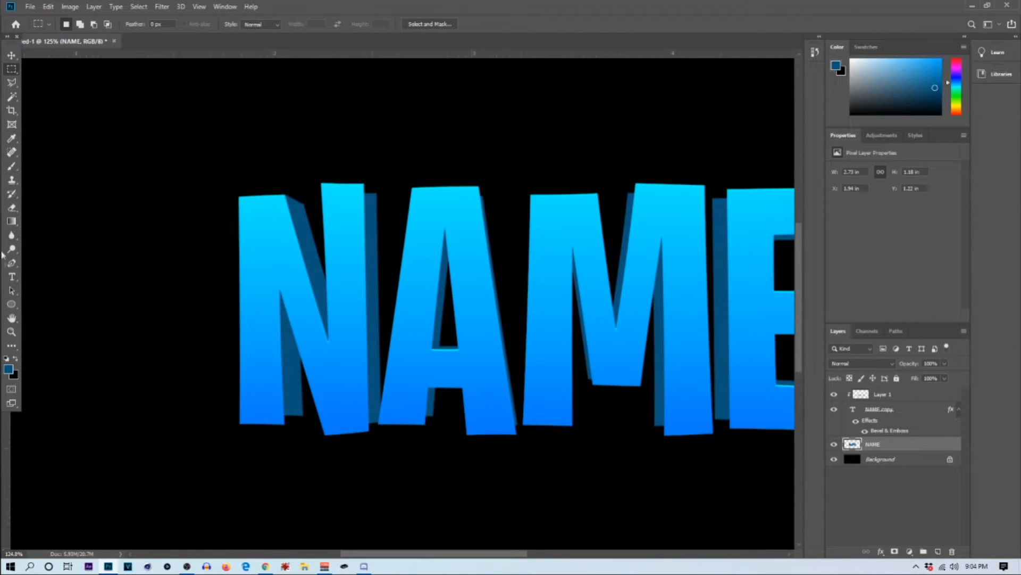
pyautogui.click(12, 82)
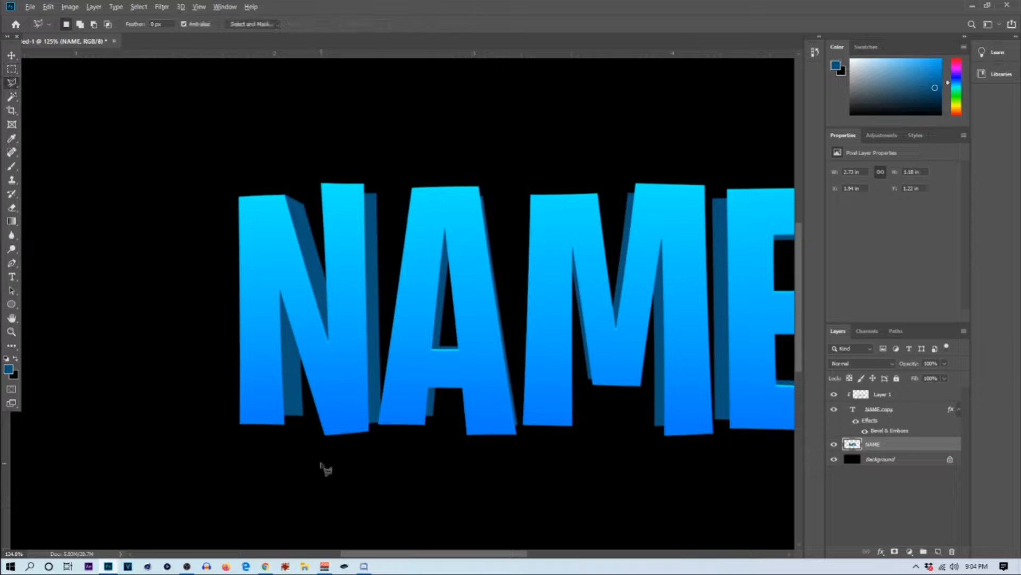
pyautogui.scroll(5, 282, 436)
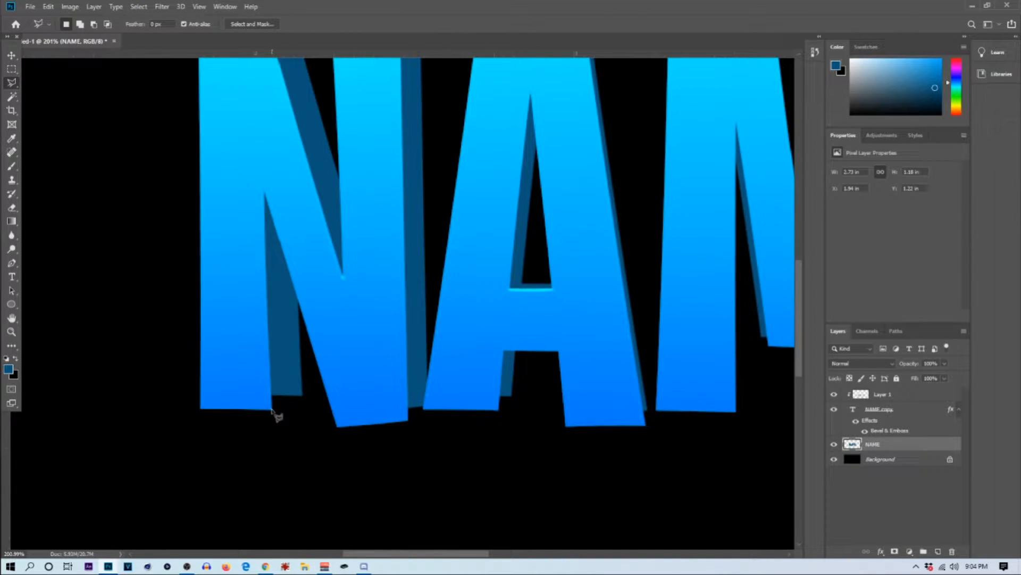
pyautogui.click(271, 409)
pyautogui.click(302, 395)
pyautogui.click(298, 303)
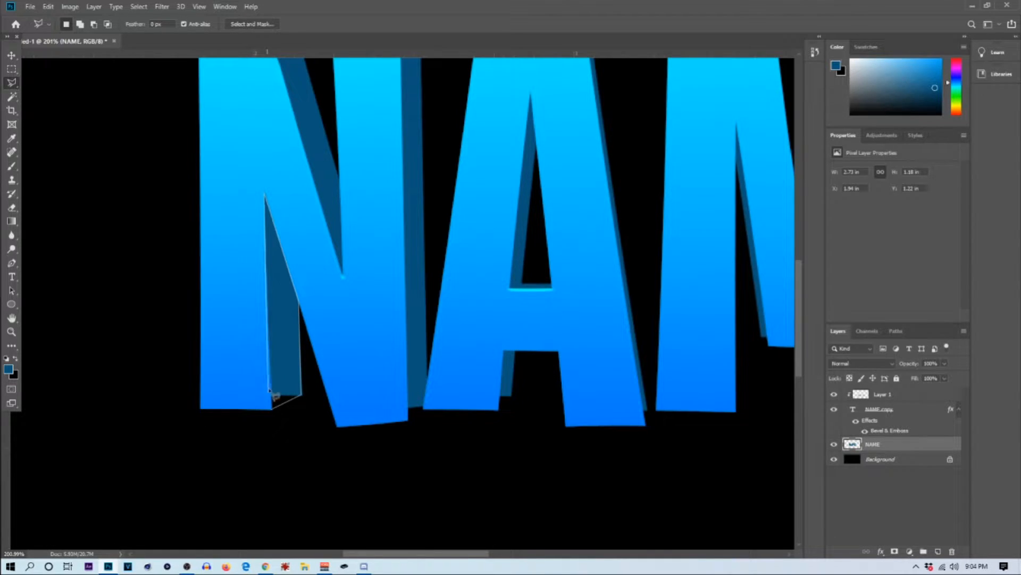
pyautogui.click(271, 409)
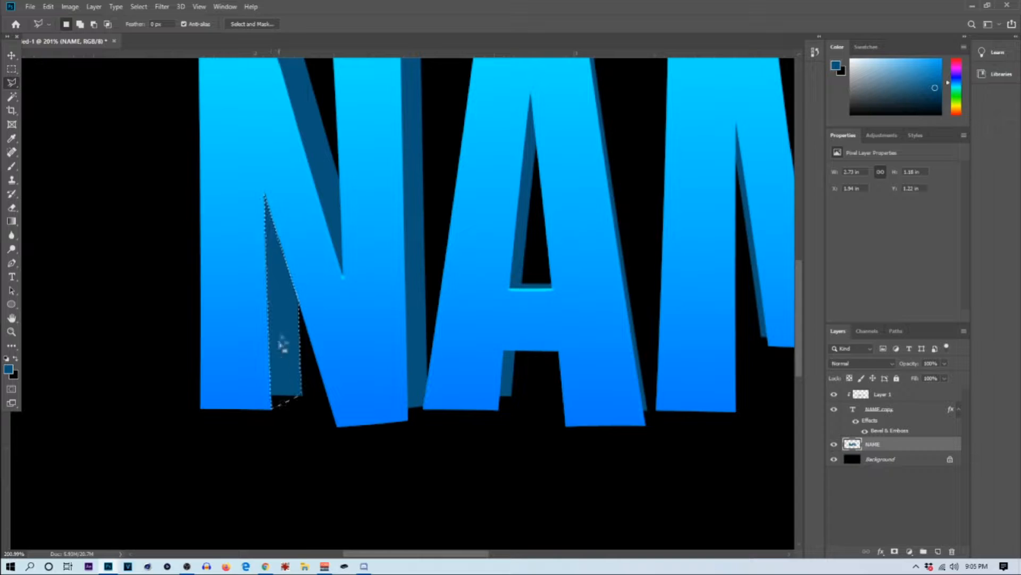
pyautogui.rightClick(278, 309)
pyautogui.click(365, 438)
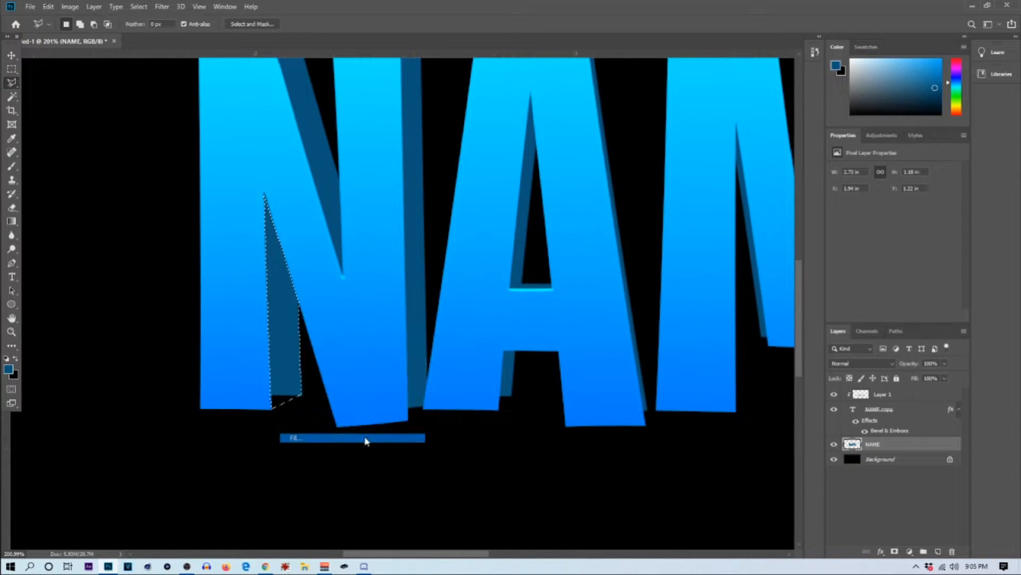
pyautogui.click(167, 195)
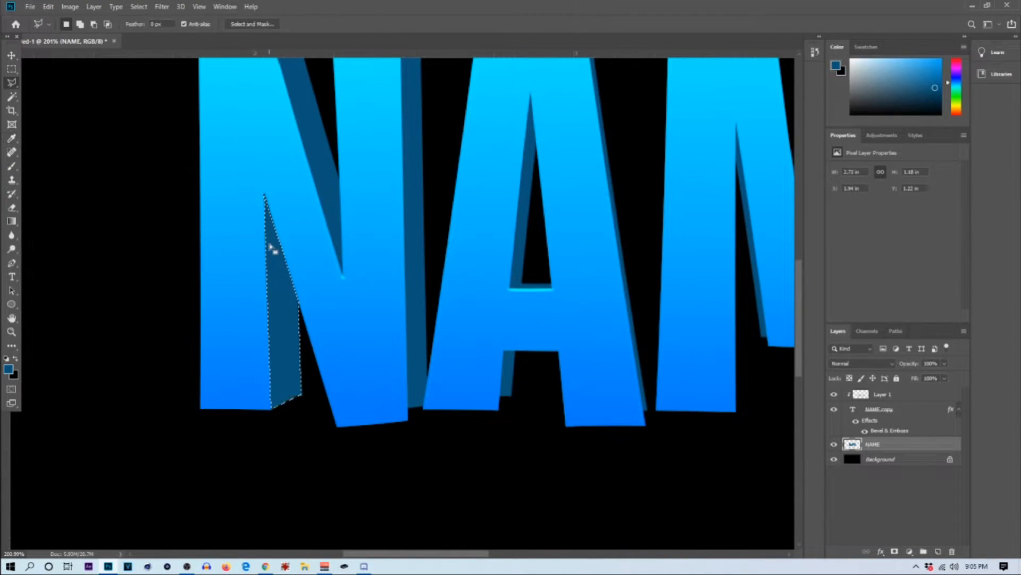
pyautogui.scroll(-4, 263, 187)
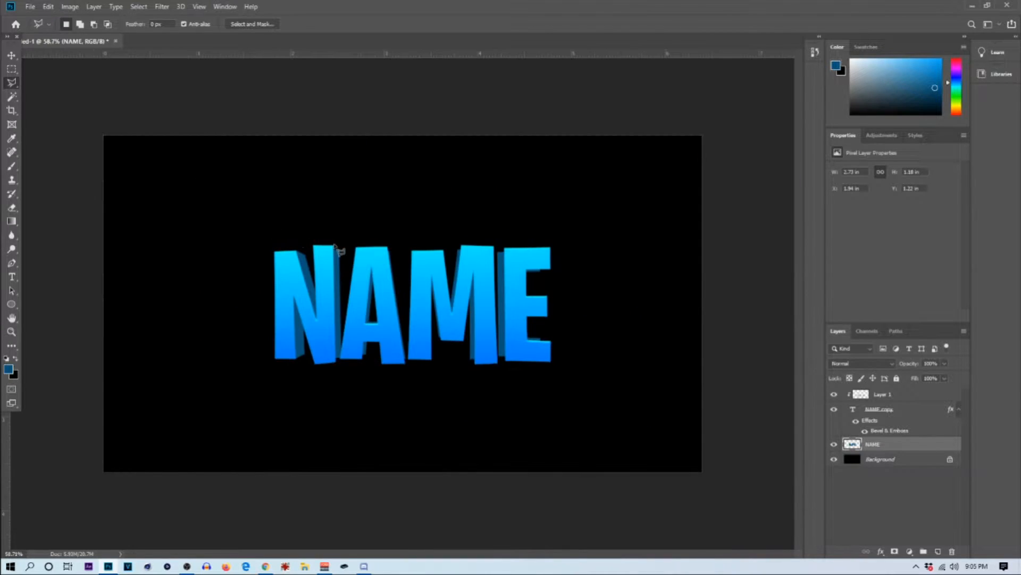
# Step: Lasso the shadow along the outer side of the N's right stem, corner to corner, and fill it with dark blue
pyautogui.scroll(4, 258, 333)
pyautogui.scroll(-1, 335, 360)
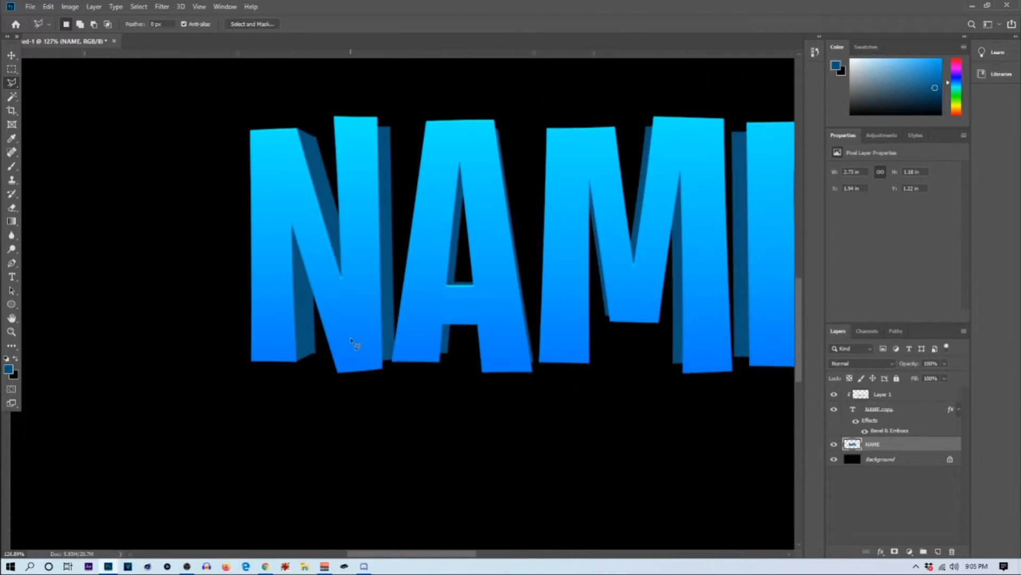
pyautogui.scroll(4, 420, 159)
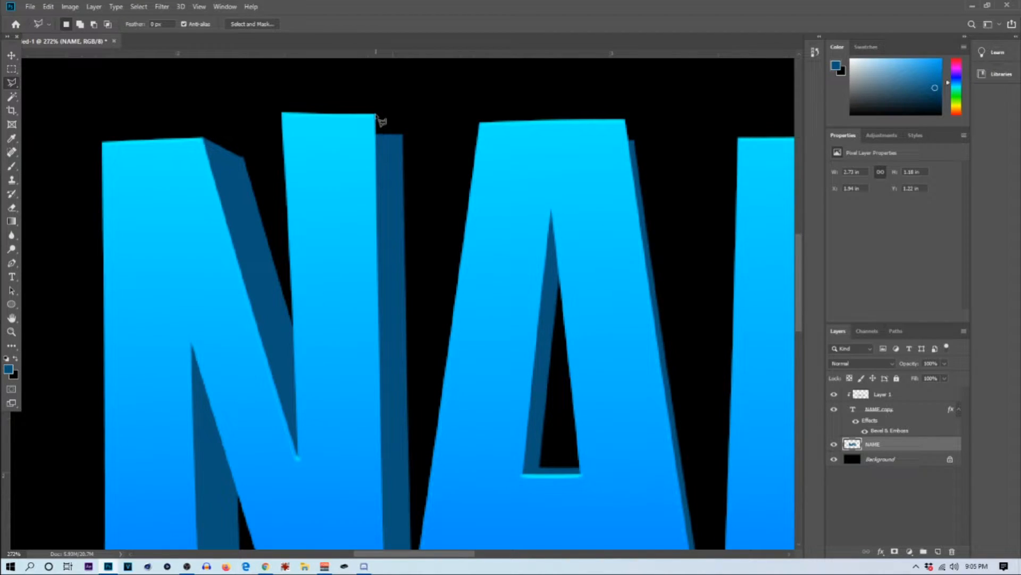
pyautogui.click(402, 137)
pyautogui.scroll(-4, 420, 469)
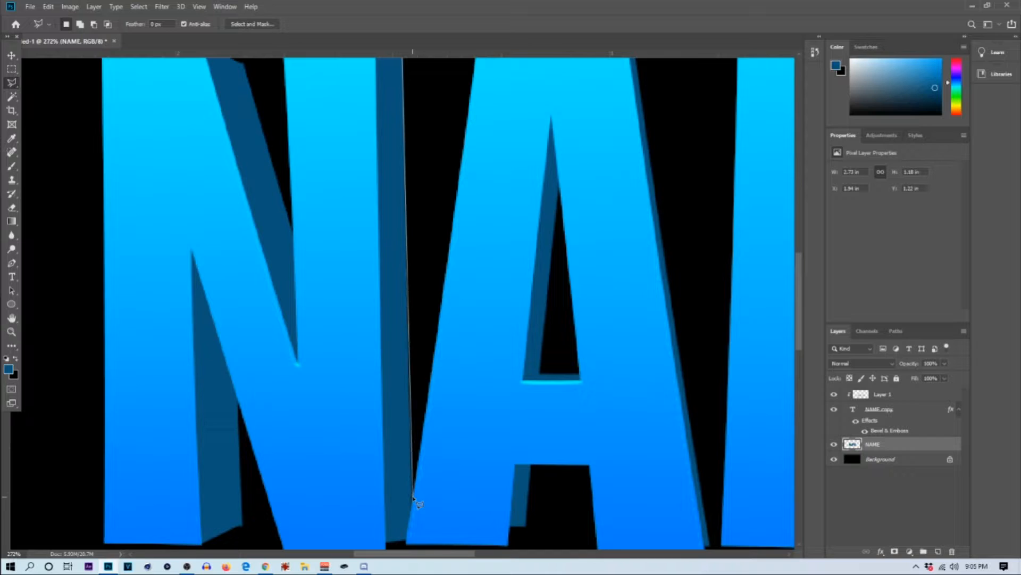
pyautogui.scroll(-3, 432, 464)
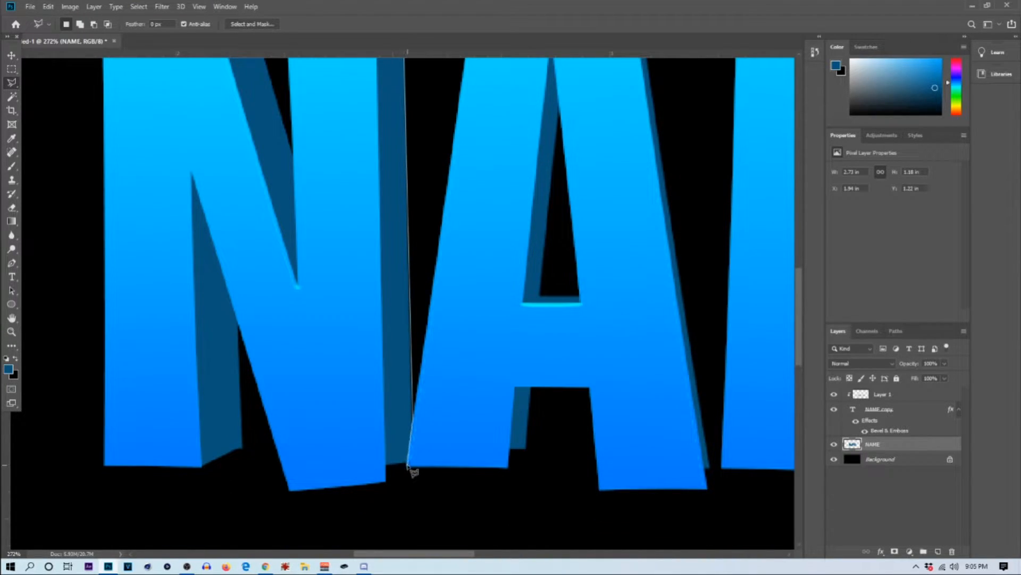
pyautogui.click(405, 465)
pyautogui.scroll(8, 391, 487)
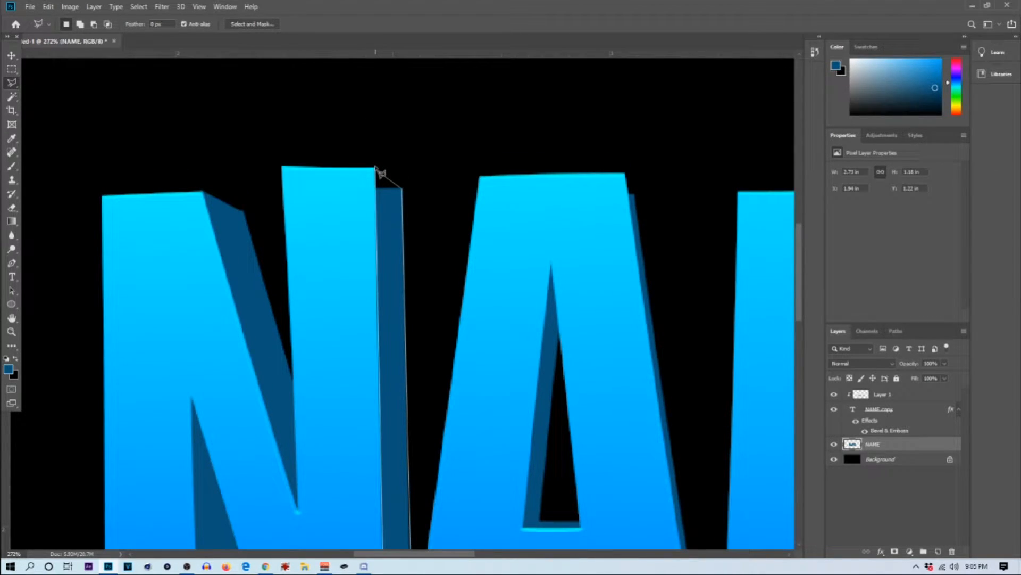
pyautogui.scroll(3, 363, 323)
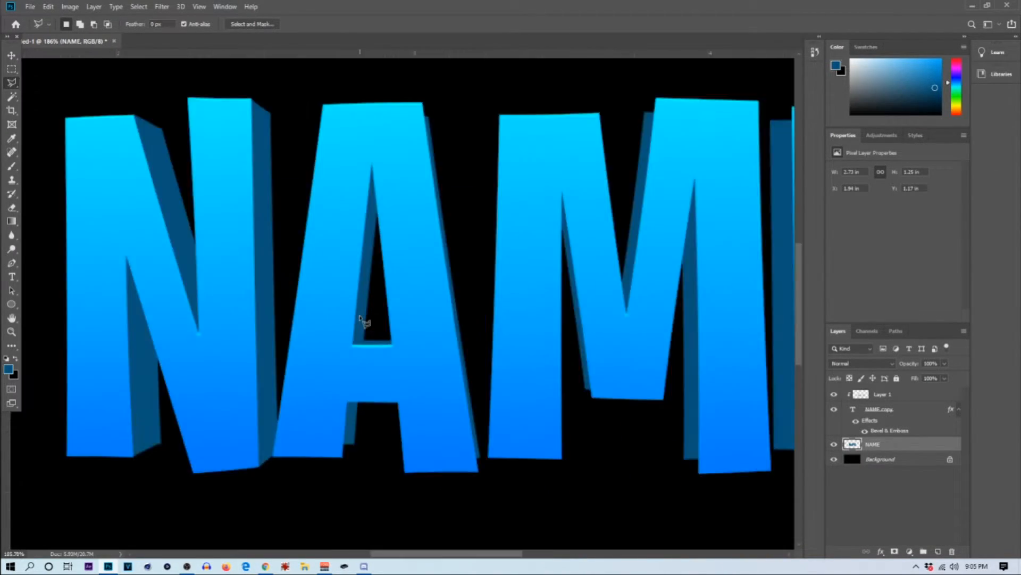
pyautogui.moveTo(362, 324); pyautogui.dragTo(371, 284)
# Step: Lasso the shadow inside the A's left leg below the crossbar, fill it with dark blue, and deselect it
pyautogui.scroll(5, 358, 419)
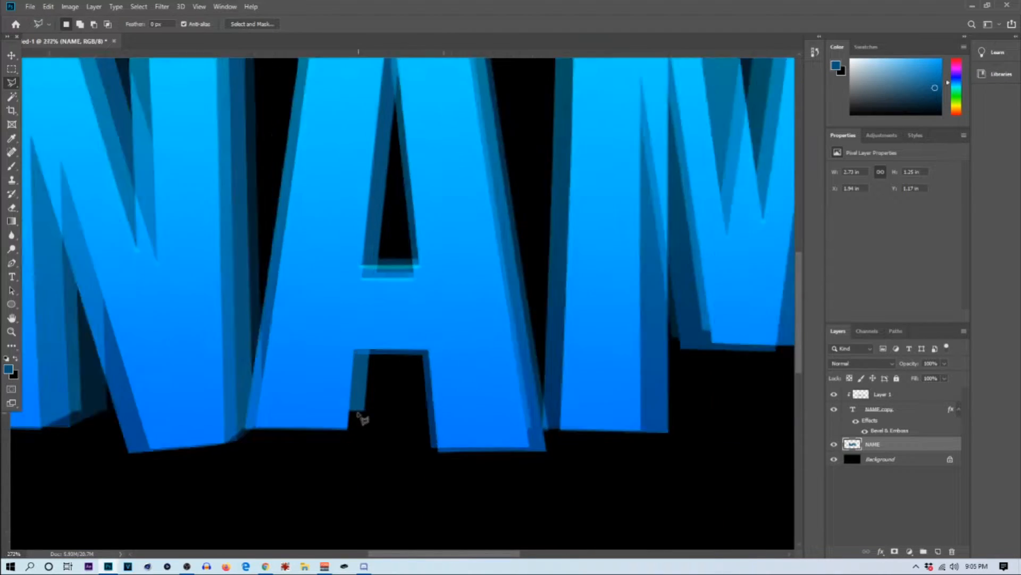
pyautogui.click(345, 431)
pyautogui.click(367, 408)
pyautogui.click(373, 332)
pyautogui.click(354, 332)
pyautogui.click(346, 430)
pyautogui.rightClick(365, 351)
pyautogui.click(402, 480)
pyautogui.click(168, 195)
pyautogui.hotkey('ctrl', 'd')
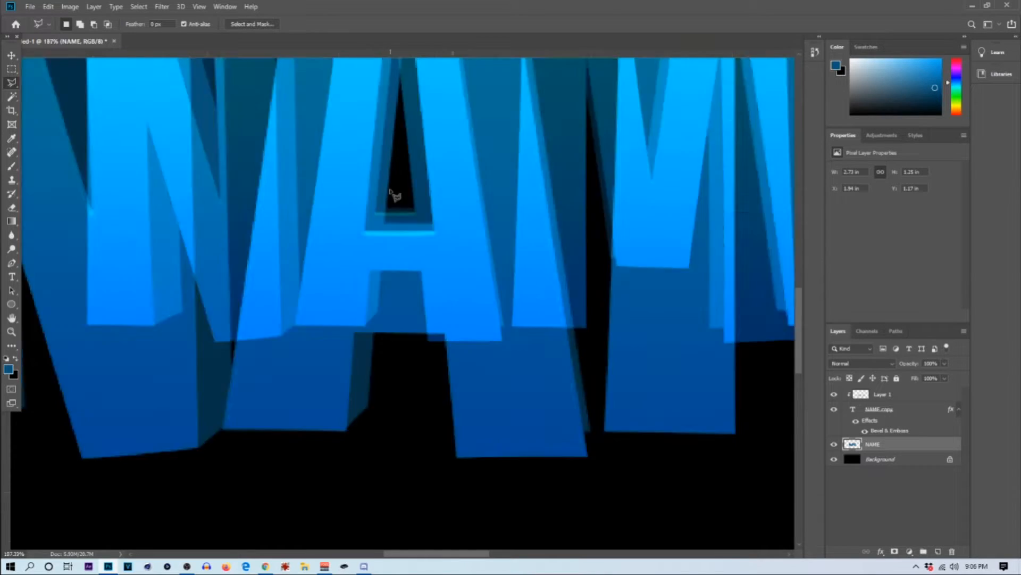
# Step: Lasso and fill the shadows inside the A's counter with dark blue, along the crossbar and the left inner edge
pyautogui.scroll(3, 395, 195)
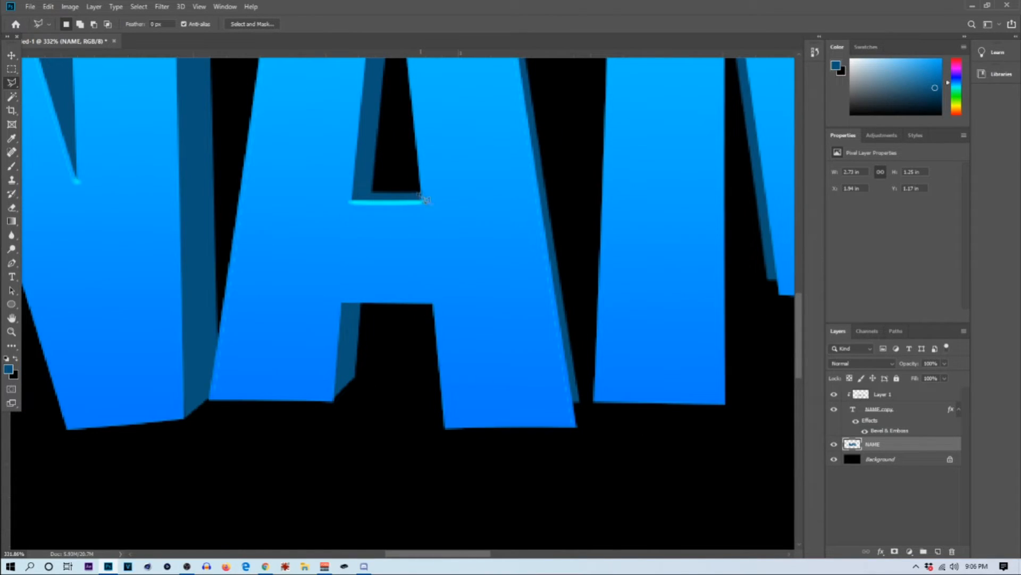
pyautogui.click(423, 202)
pyautogui.rightClick(410, 198)
pyautogui.click(447, 328)
pyautogui.click(169, 196)
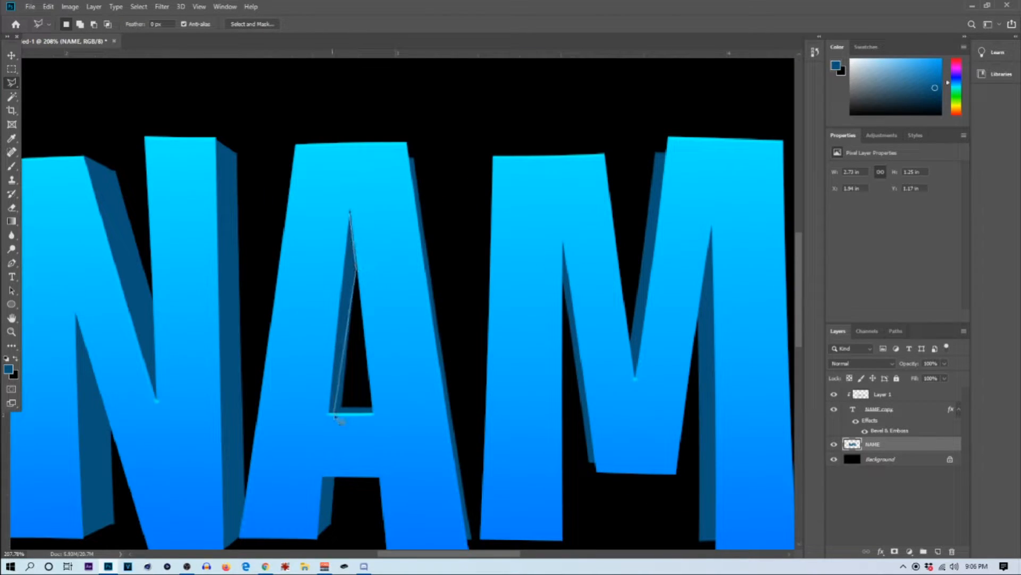
pyautogui.click(329, 414)
pyautogui.click(349, 212)
pyautogui.rightClick(344, 301)
pyautogui.click(381, 436)
pyautogui.press('Return')
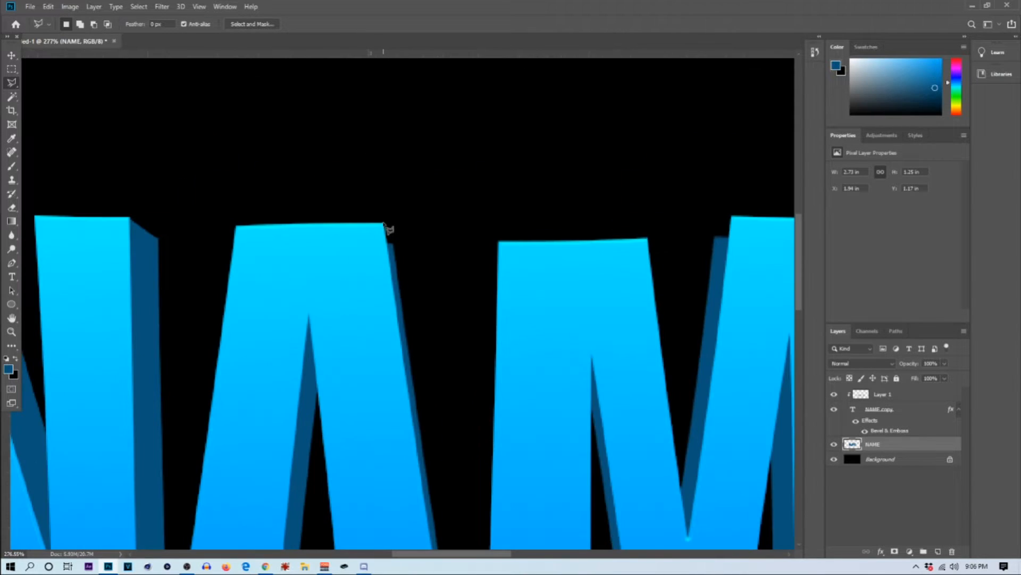
# Step: Lasso the thin shadow along the A's right outer edge from top corner to foot and fill it with dark blue
pyautogui.scroll(-5, 425, 372)
pyautogui.scroll(-2, 474, 506)
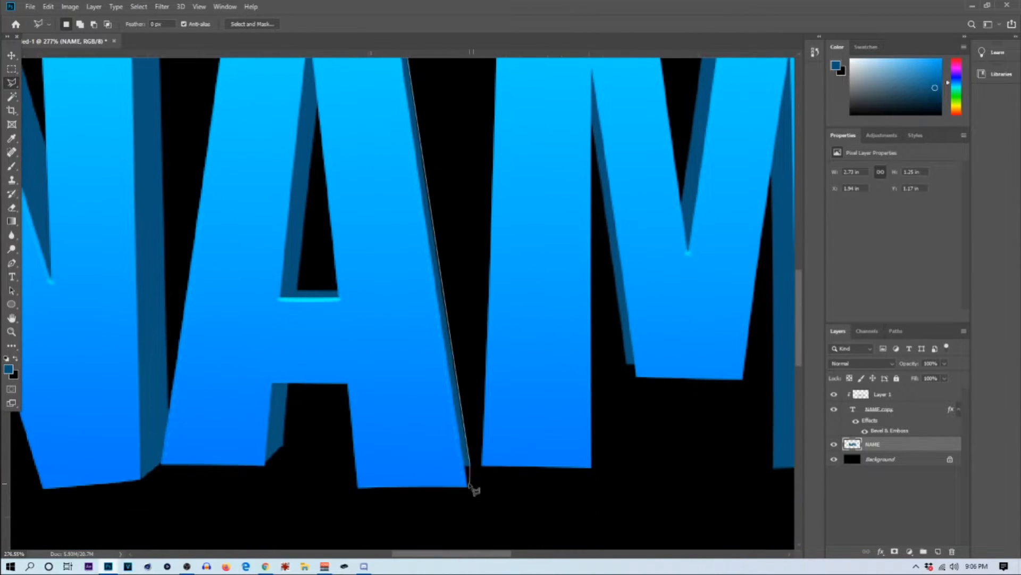
pyautogui.click(470, 485)
pyautogui.scroll(5, 452, 426)
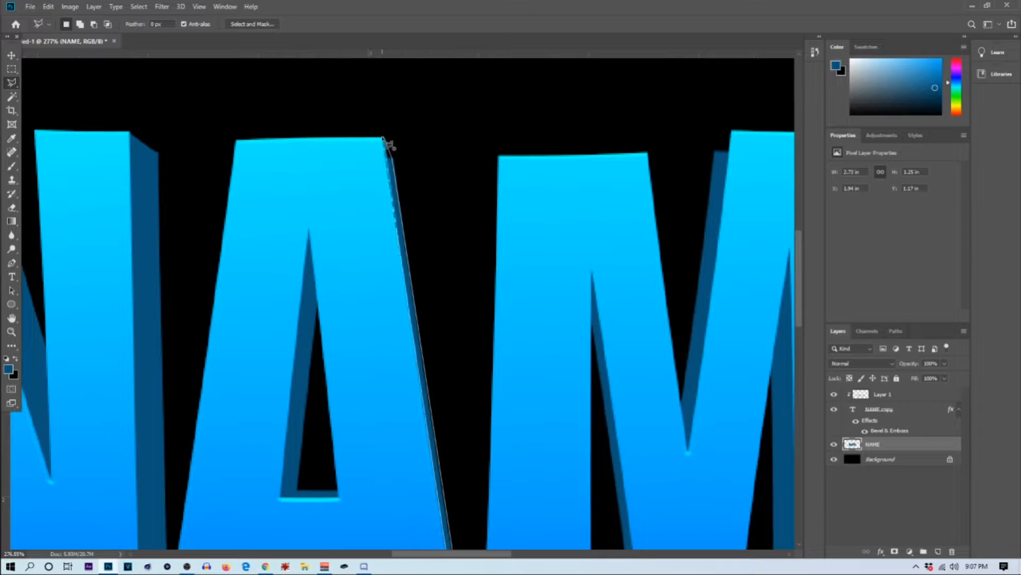
pyautogui.doubleClick(393, 183)
pyautogui.hotkey('shift', 'F5')
pyautogui.press('Return')
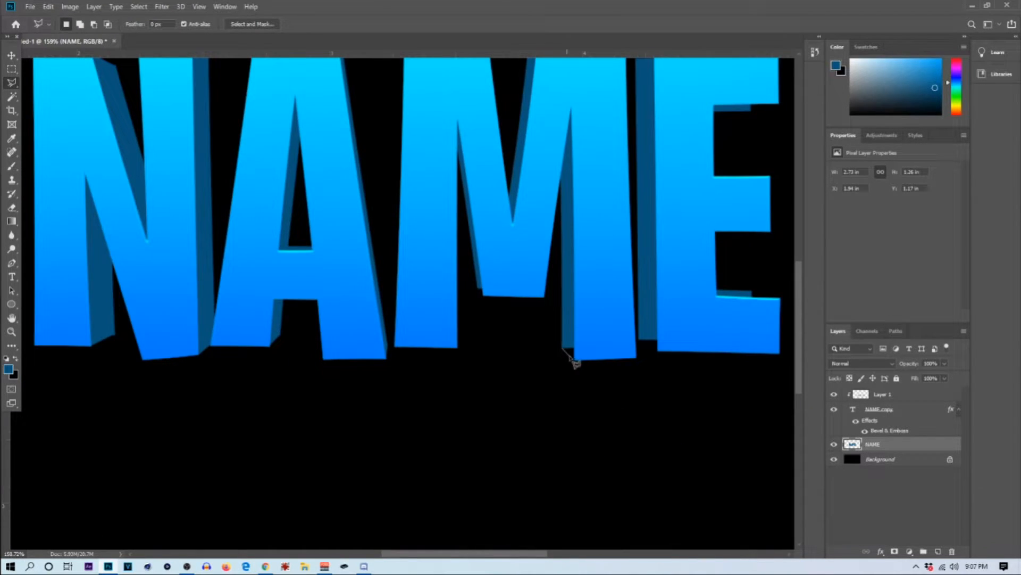
# Step: Lasso the shadow on the inner side of the M's right leg down to its foot and fill it with dark blue
pyautogui.click(574, 360)
pyautogui.click(571, 109)
pyautogui.click(560, 184)
pyautogui.doubleClick(565, 350)
pyautogui.rightClick(575, 298)
pyautogui.click(591, 432)
pyautogui.click(182, 174)
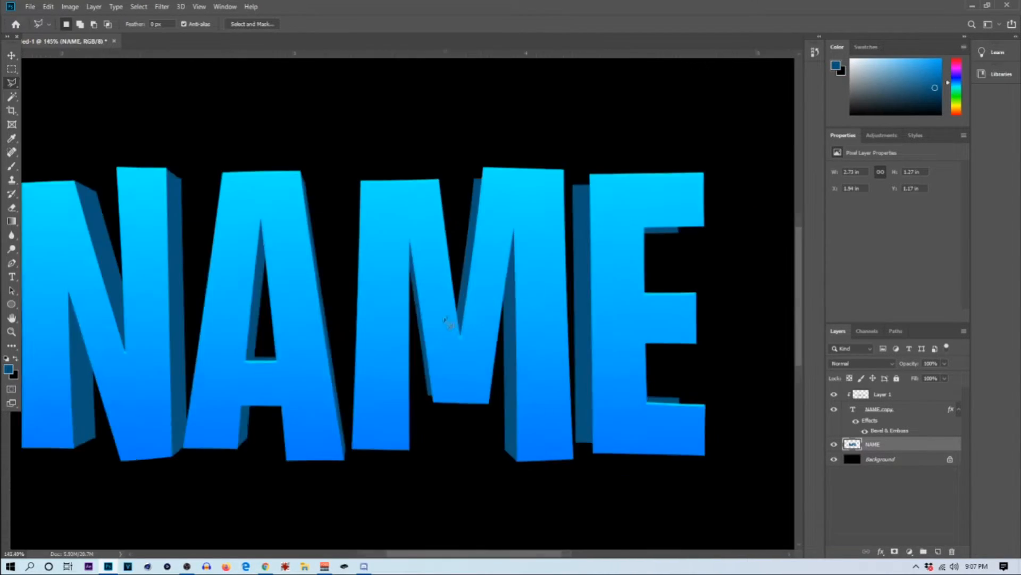
# Step: Lasso the shadow on the left side of the M's middle point, fill it with dark blue, and deselect it
pyautogui.click(396, 242)
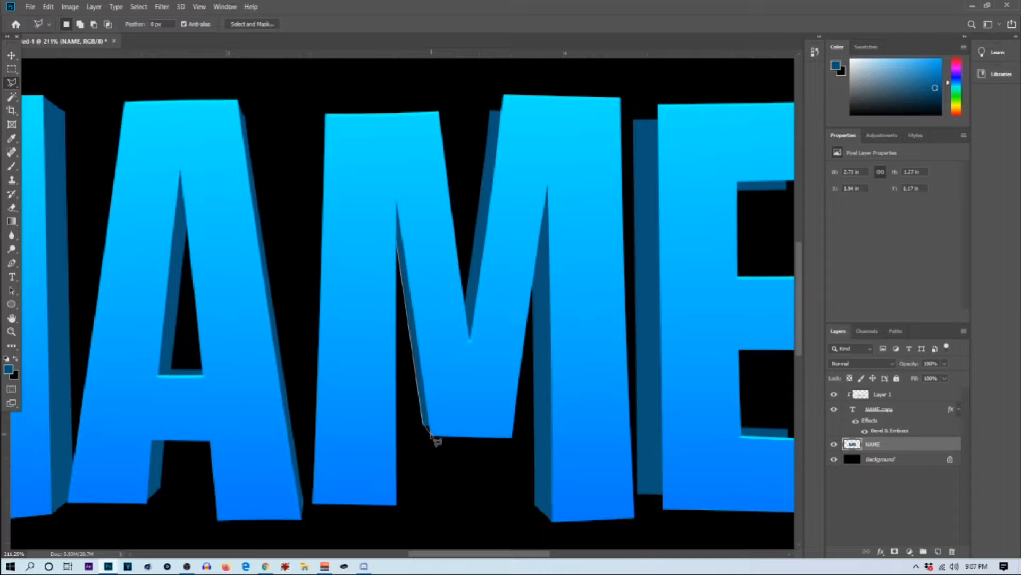
pyautogui.click(431, 435)
pyautogui.click(396, 242)
pyautogui.rightClick(407, 294)
pyautogui.click(427, 422)
pyautogui.click(168, 194)
pyautogui.hotkey('ctrl', 'd')
# Step: Lasso the shadow in the M's upper V up to the right stem's top corner, fill it with dark blue, and deselect it
pyautogui.scroll(-5, 410, 175)
pyautogui.scroll(5, 452, 150)
pyautogui.scroll(3, 456, 153)
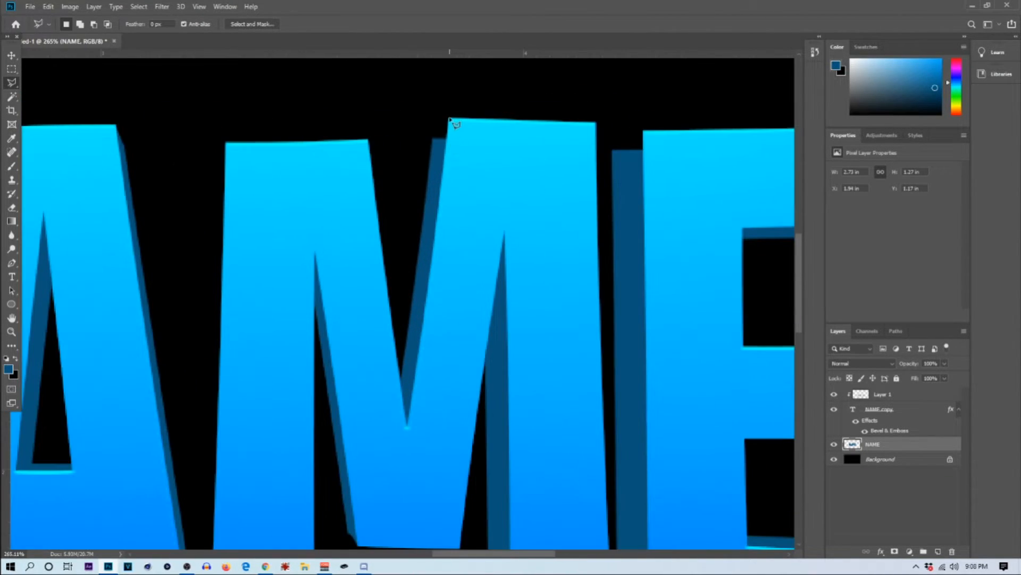
pyautogui.click(434, 137)
pyautogui.click(408, 424)
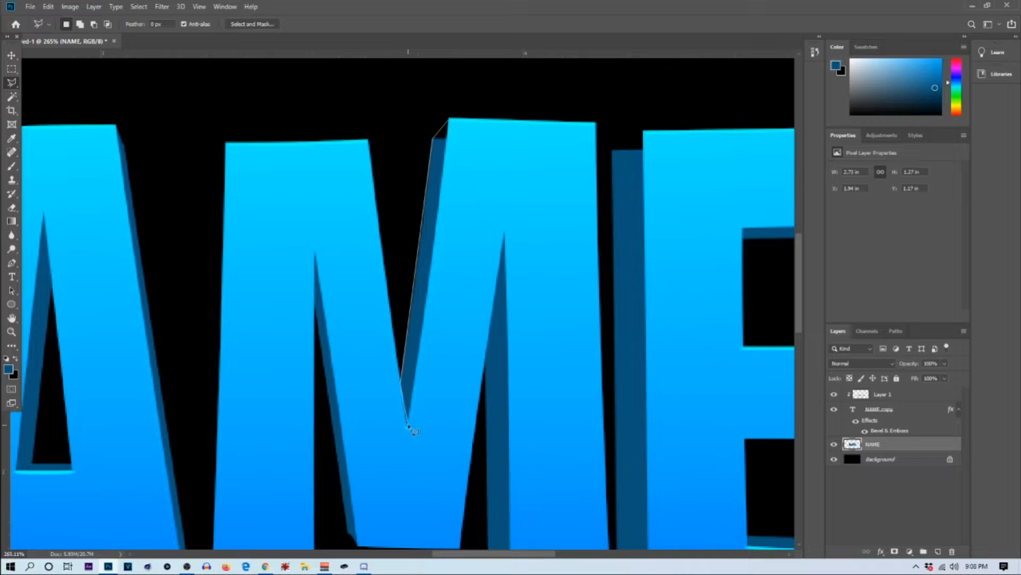
pyautogui.click(450, 119)
pyautogui.rightClick(430, 173)
pyautogui.click(457, 322)
pyautogui.press('Return')
pyautogui.hotkey('ctrl', 'd')
pyautogui.scroll(-8, 435, 288)
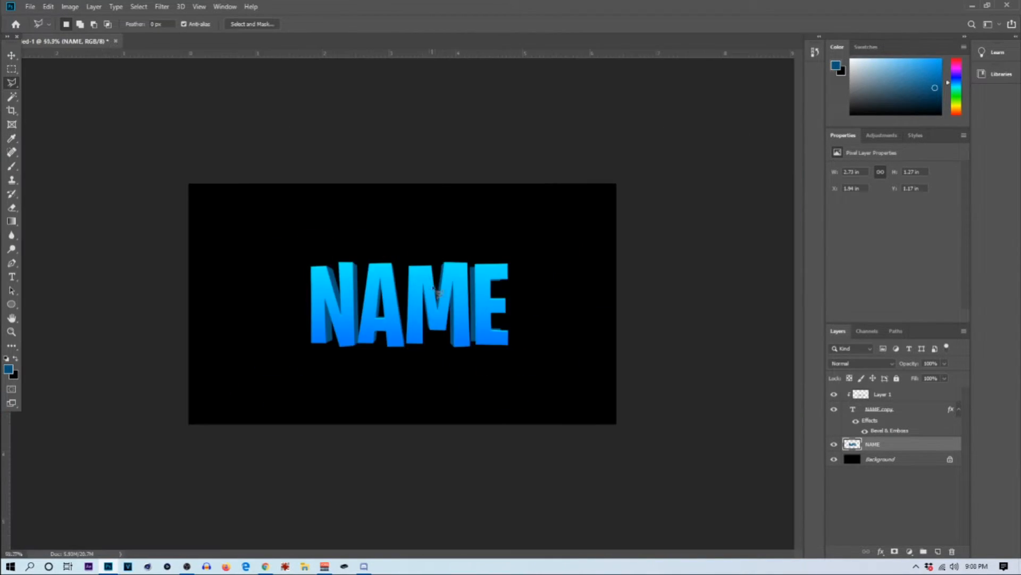
# Step: Lasso the shadow along the E's left side with slanted ends, fill it with dark blue at 100% opacity, and deselect it
pyautogui.scroll(5, 435, 290)
pyautogui.scroll(-4, 532, 237)
pyautogui.scroll(4, 553, 238)
pyautogui.click(524, 233)
pyautogui.click(505, 241)
pyautogui.click(528, 480)
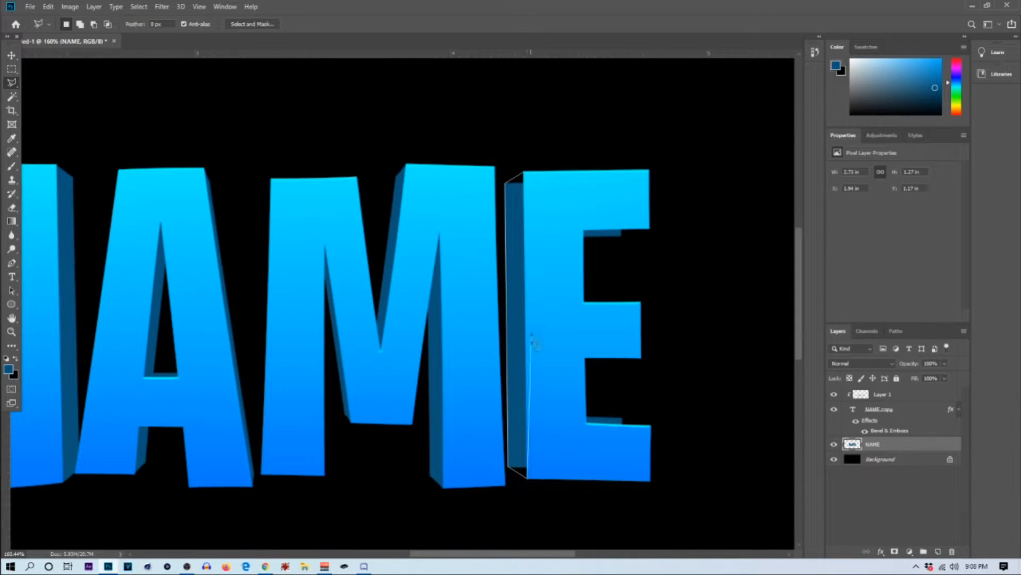
pyautogui.click(524, 172)
pyautogui.rightClick(514, 243)
pyautogui.click(562, 372)
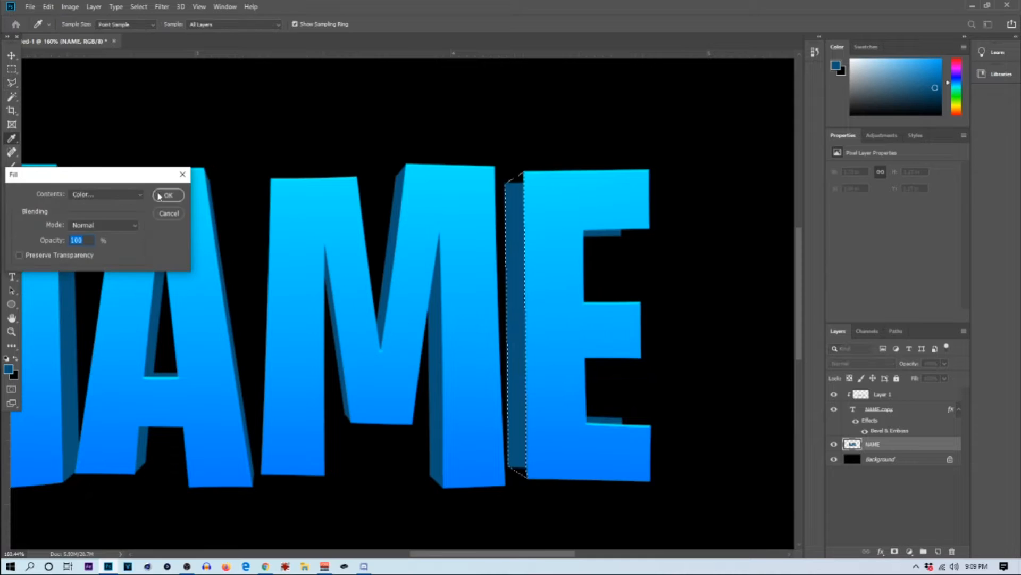
pyautogui.click(162, 196)
pyautogui.hotkey('ctrl', 'd')
# Step: Lasso the shadow under the E's top arm out to the arm's lower corner, fill it with dark blue, and deselect it
pyautogui.scroll(-4, 532, 271)
pyautogui.scroll(7, 596, 258)
pyautogui.click(643, 225)
pyautogui.click(592, 237)
pyautogui.click(527, 237)
pyautogui.click(527, 225)
pyautogui.click(642, 225)
pyautogui.rightClick(587, 228)
pyautogui.click(632, 357)
pyautogui.click(163, 195)
pyautogui.hotkey('ctrl', 'd')
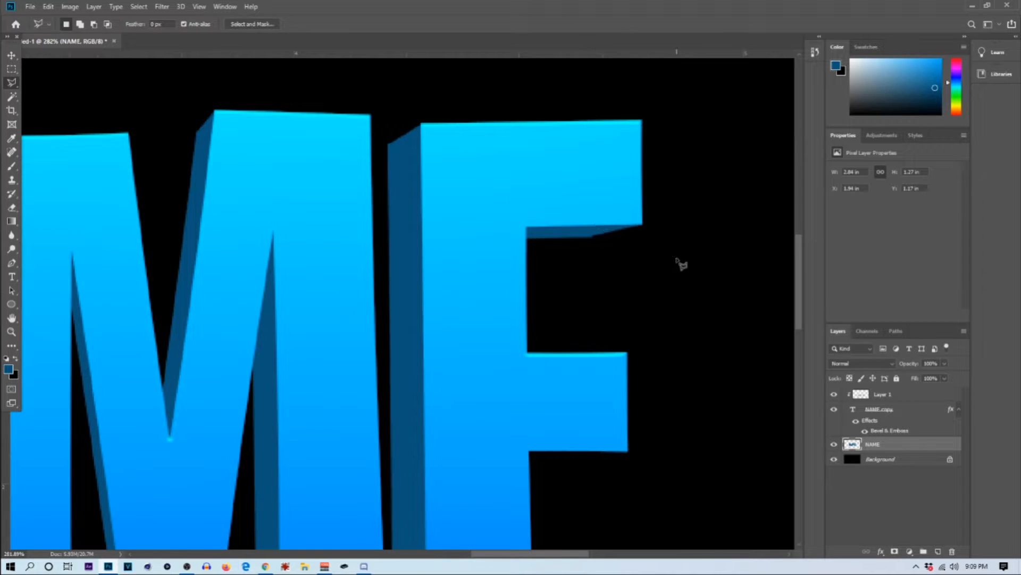
# Step: Lasso the shadow above the E's bottom arm out to the arm's upper corner and fill it with dark blue
pyautogui.scroll(3, 625, 420)
pyautogui.click(622, 396)
pyautogui.click(704, 414)
pyautogui.click(520, 409)
pyautogui.click(521, 389)
pyautogui.click(623, 398)
pyautogui.rightClick(624, 400)
pyautogui.click(641, 338)
pyautogui.click(164, 195)
pyautogui.hotkey('ctrl', '0')
pyautogui.scroll(2, 524, 325)
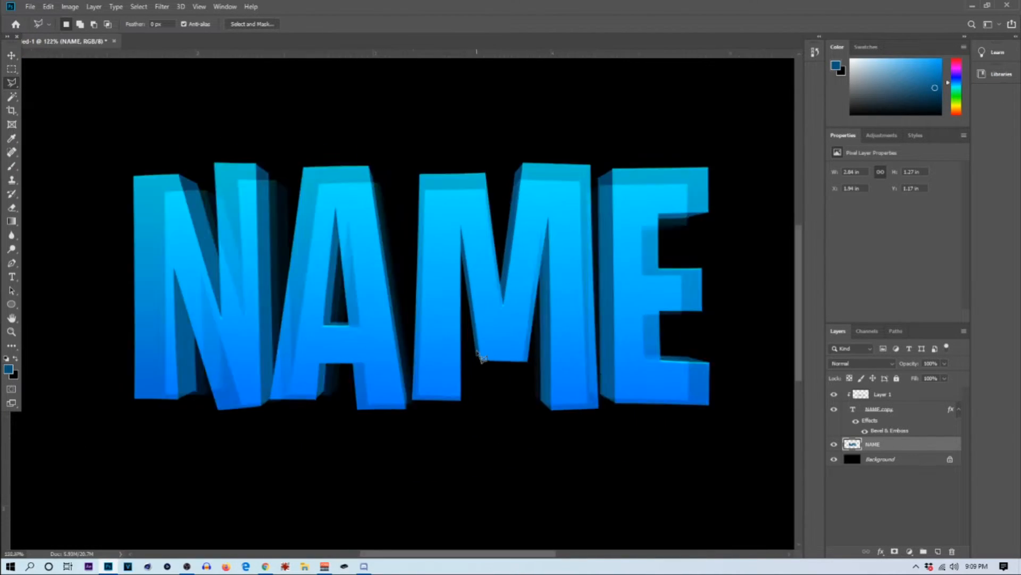
pyautogui.scroll(-2, 490, 329)
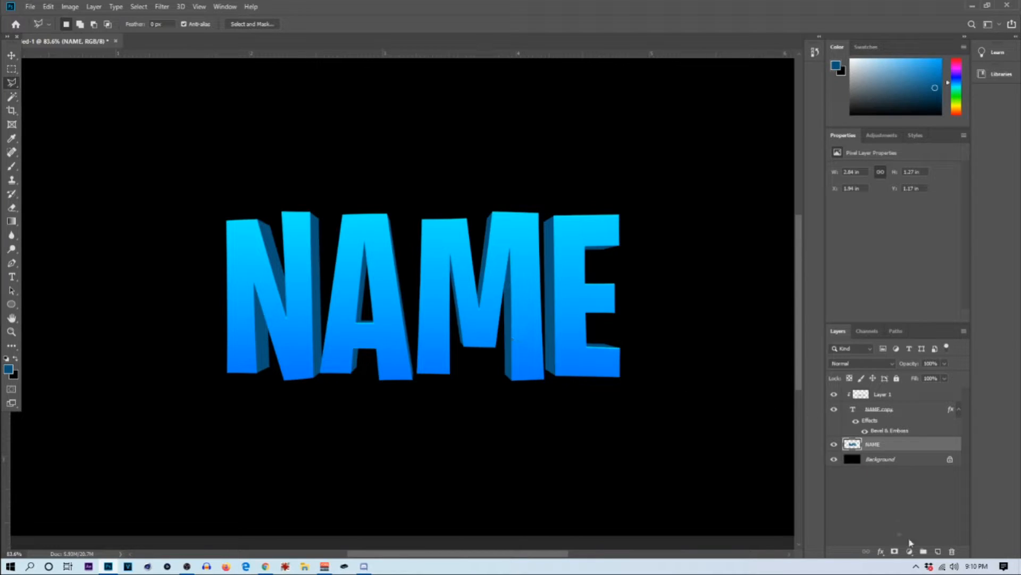
# Step: Add a new layer above the rasterized NAME layer and clip it to that layer
pyautogui.click(937, 552)
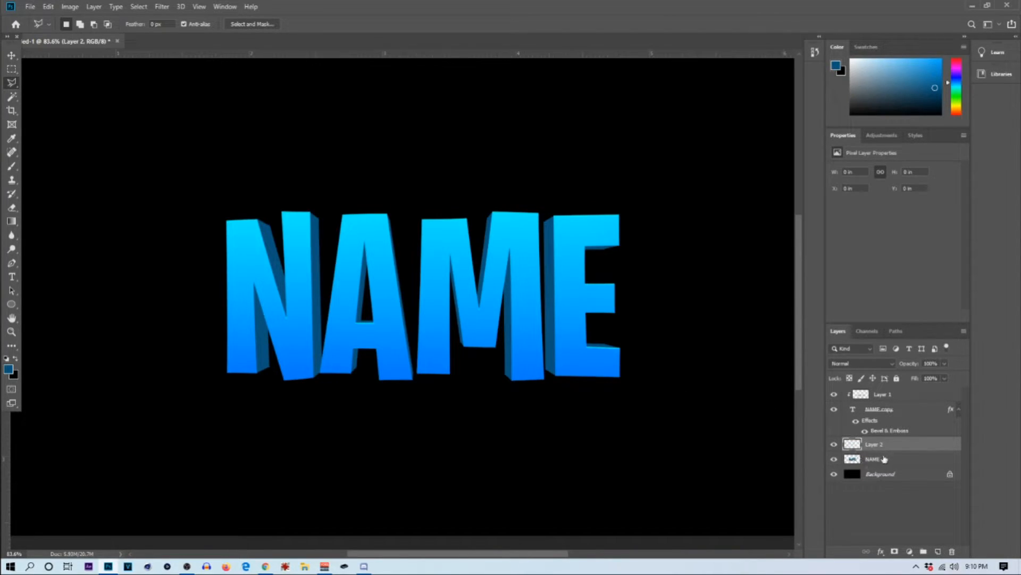
pyautogui.rightClick(906, 448)
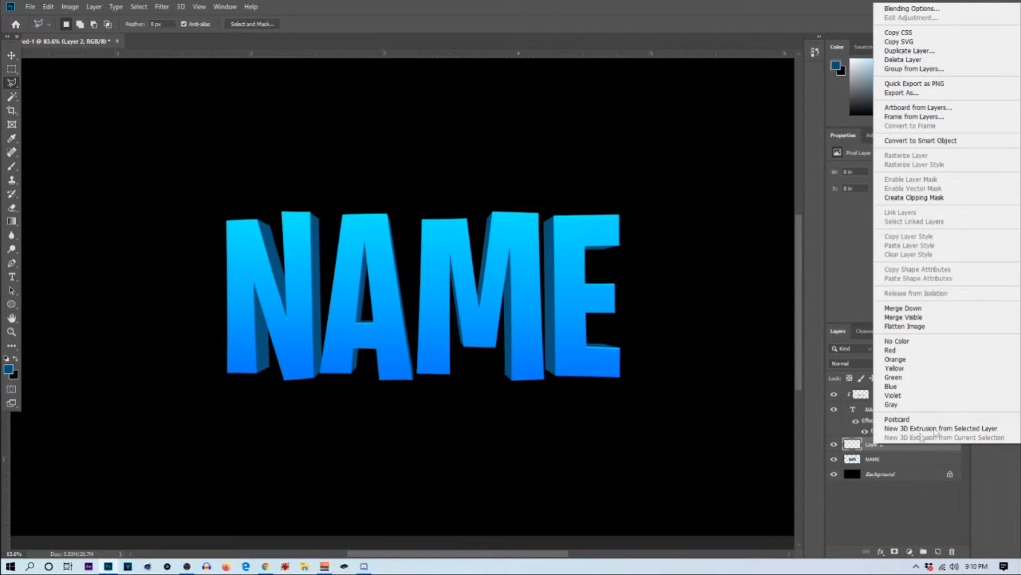
pyautogui.click(925, 198)
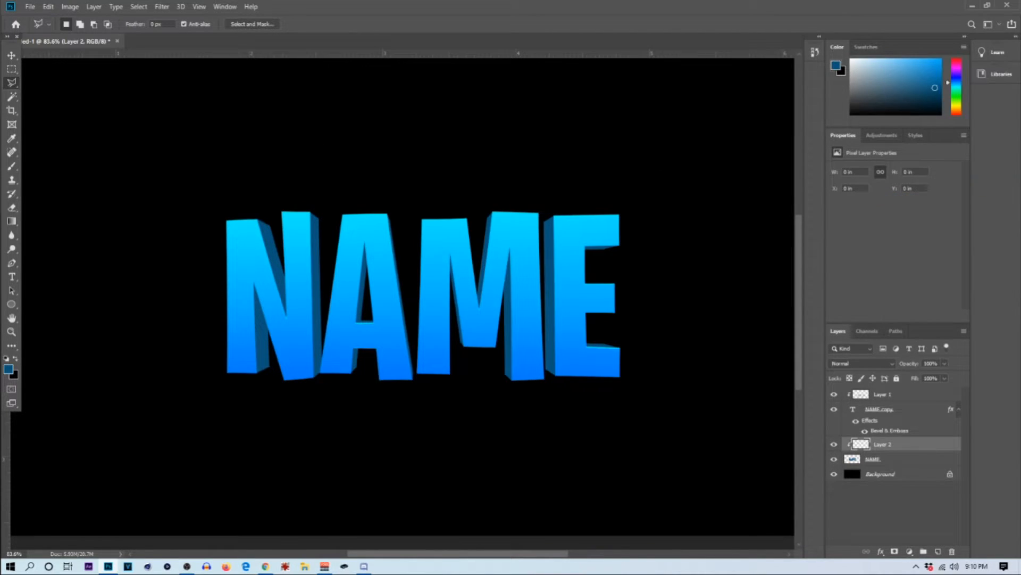
# Step: Swap the foreground and background colors, confirm black #000000 as the foreground, and activate the Polygonal Lasso
pyautogui.click(16, 361)
pyautogui.click(8, 368)
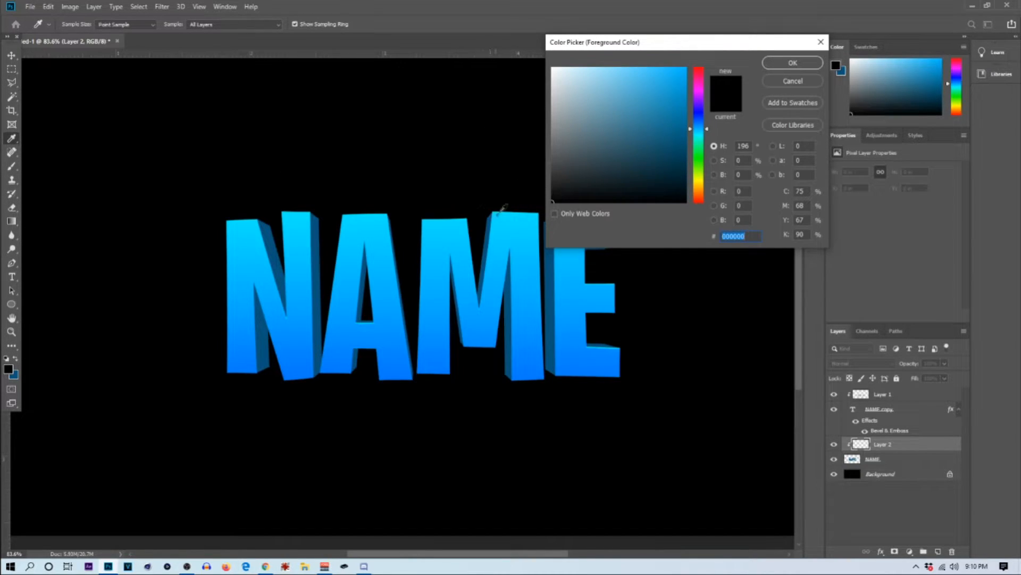
pyautogui.click(792, 63)
pyautogui.press('l')
pyautogui.scroll(5, 271, 218)
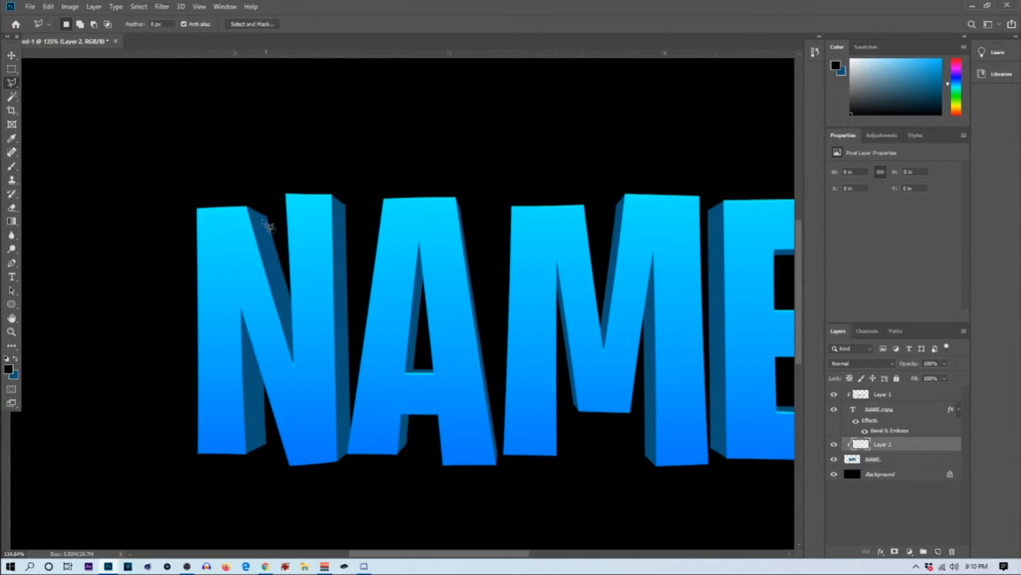
# Step: Outline the dark side face along the N's upper diagonal notch with the Polygonal Lasso
pyautogui.scroll(2, 268, 216)
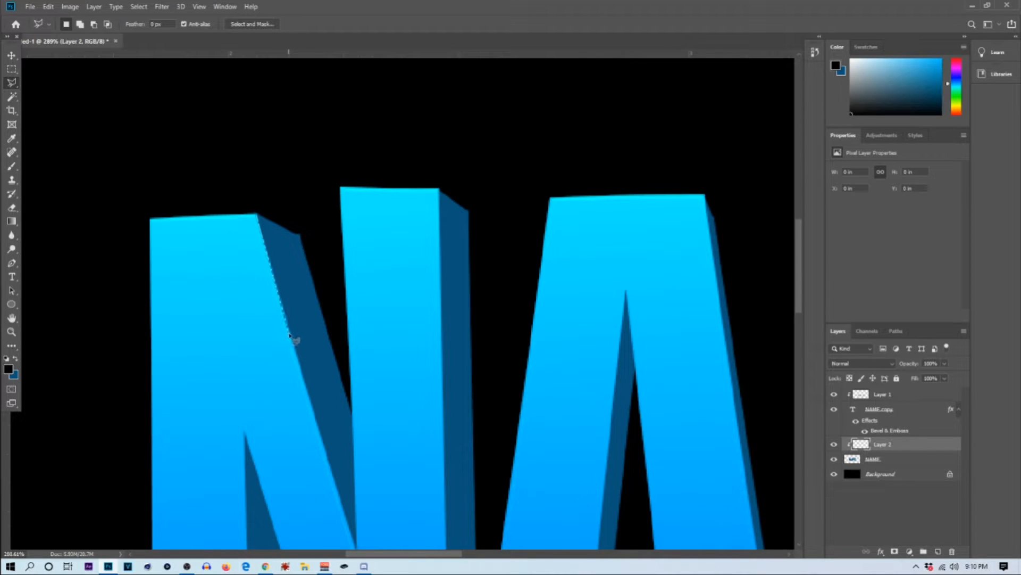
pyautogui.click(356, 544)
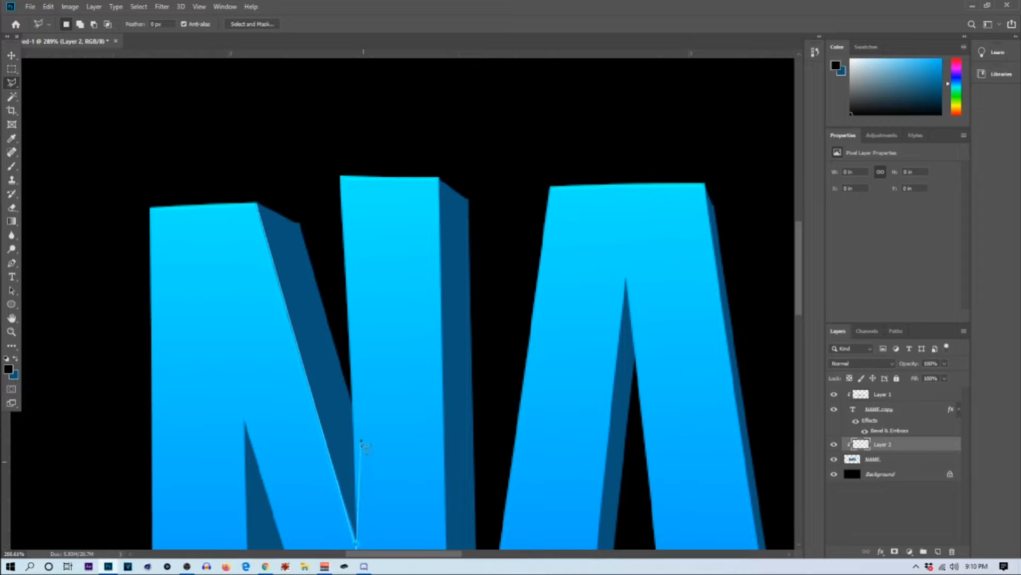
pyautogui.click(352, 397)
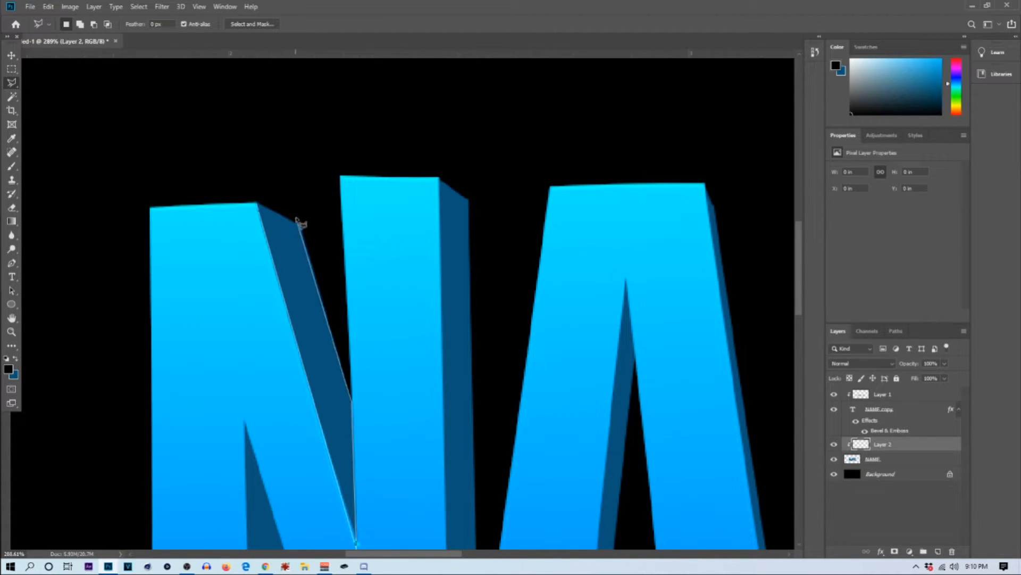
pyautogui.click(256, 206)
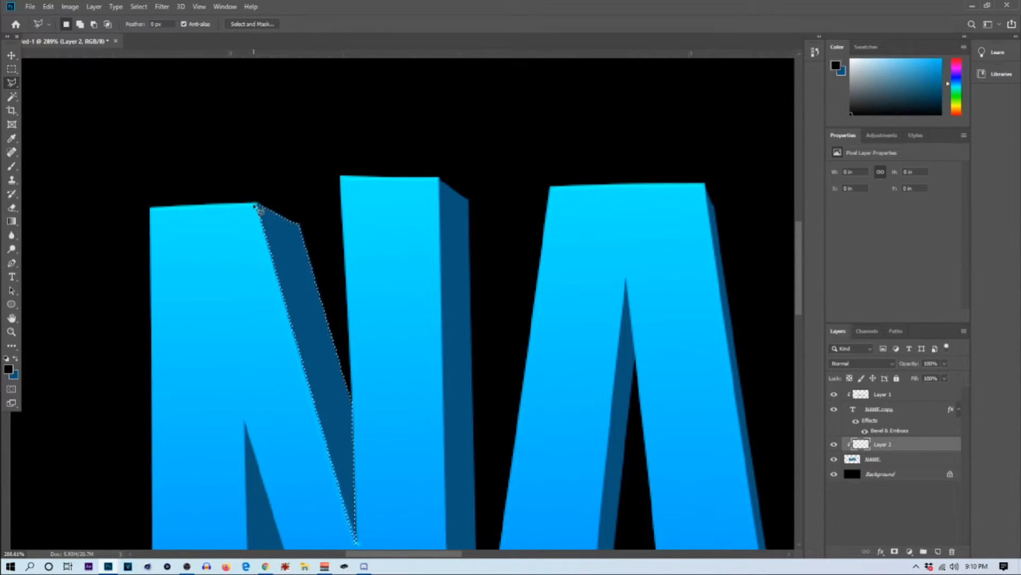
# Step: Paint black shading at both ends of the selected N notch face with a 125 px brush, and deselect it
pyautogui.click(11, 166)
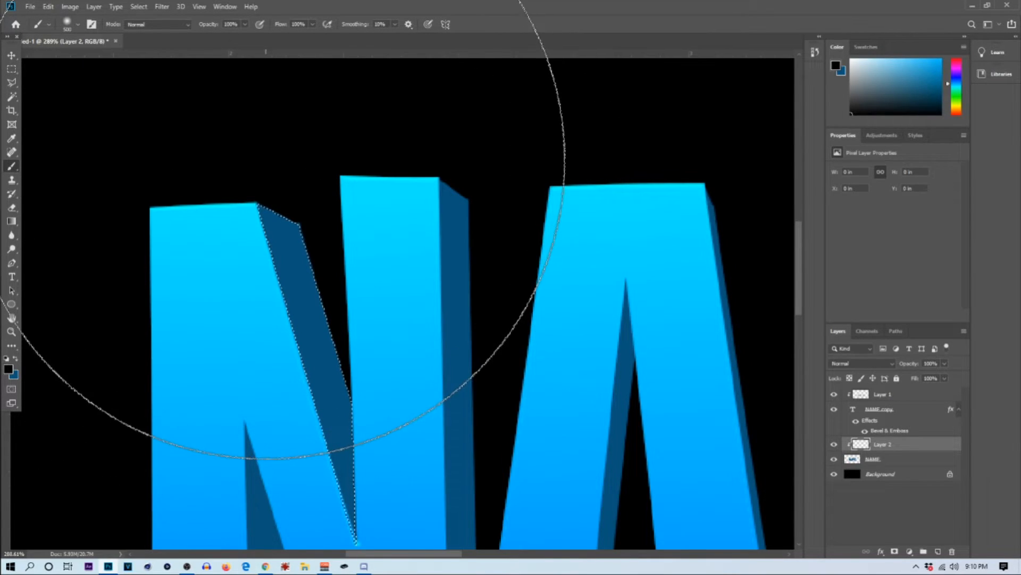
pyautogui.press('[')
pyautogui.press('[')
pyautogui.press('[')
pyautogui.press('[')
pyautogui.press('[')
pyautogui.press('[')
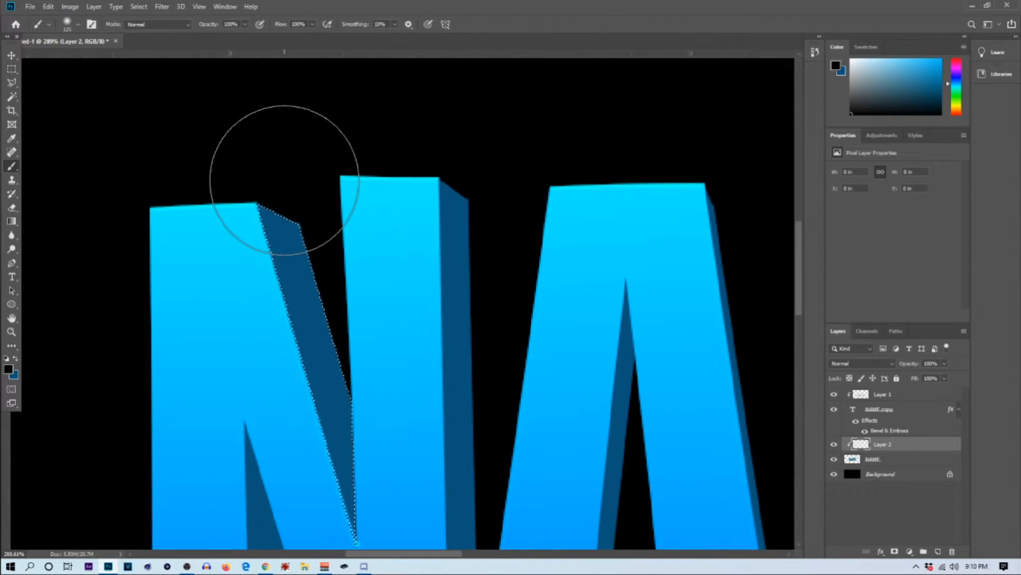
pyautogui.moveTo(274, 167); pyautogui.dragTo(327, 256)
pyautogui.moveTo(344, 398); pyautogui.dragTo(399, 468)
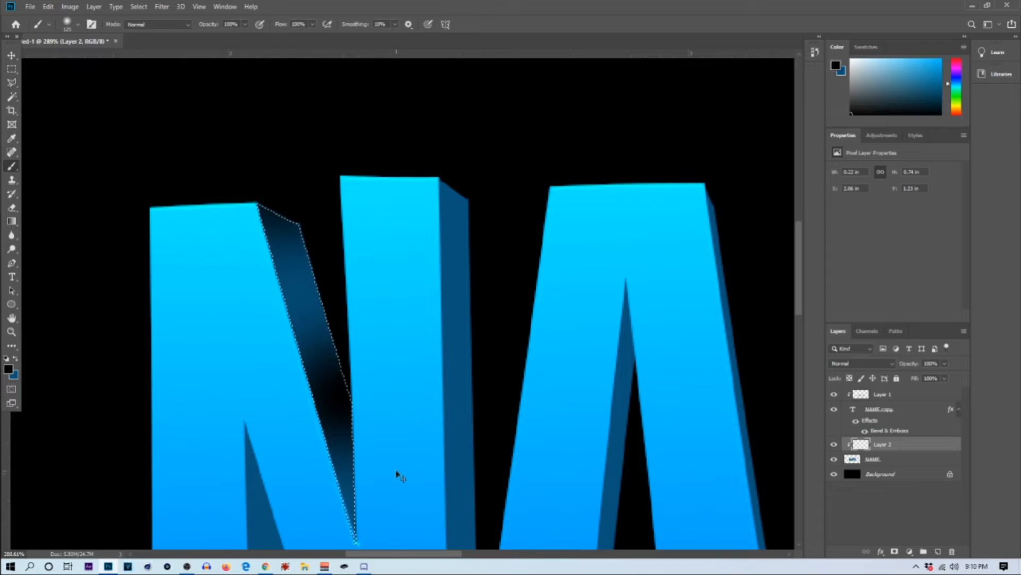
pyautogui.hotkey('ctrl', 'z')
pyautogui.scroll(-5, 296, 206)
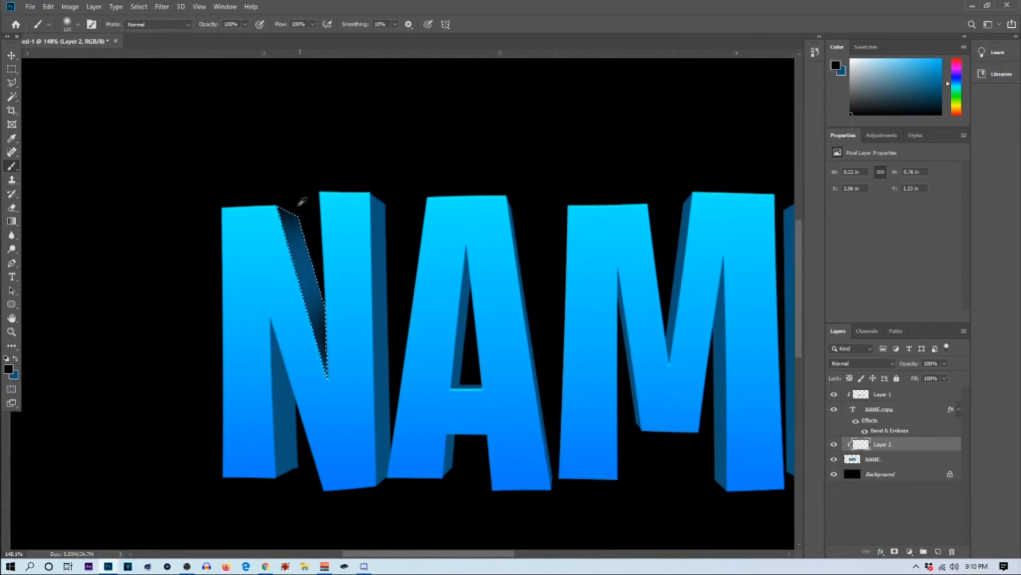
pyautogui.click(12, 68)
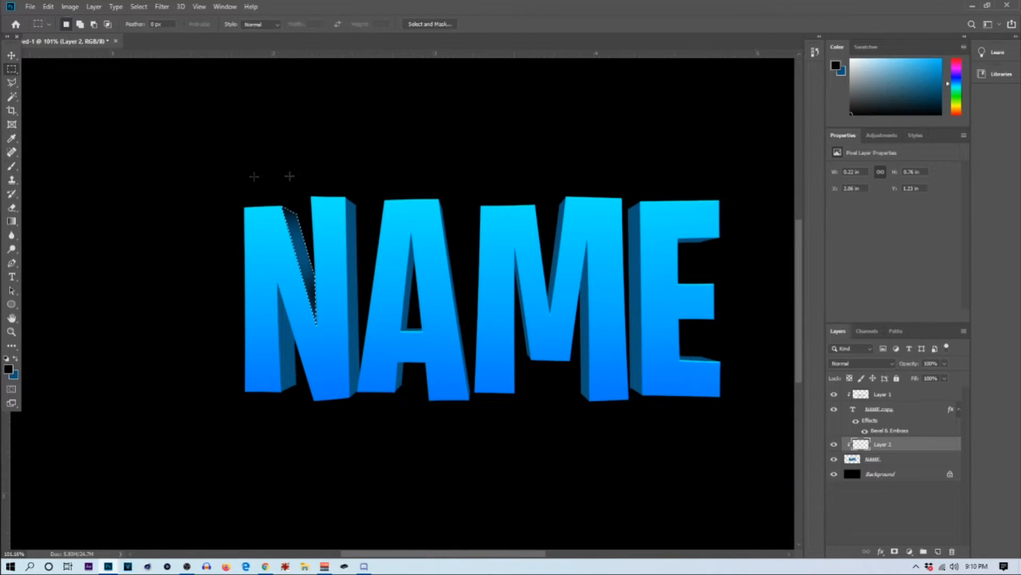
pyautogui.scroll(2, 529, 321)
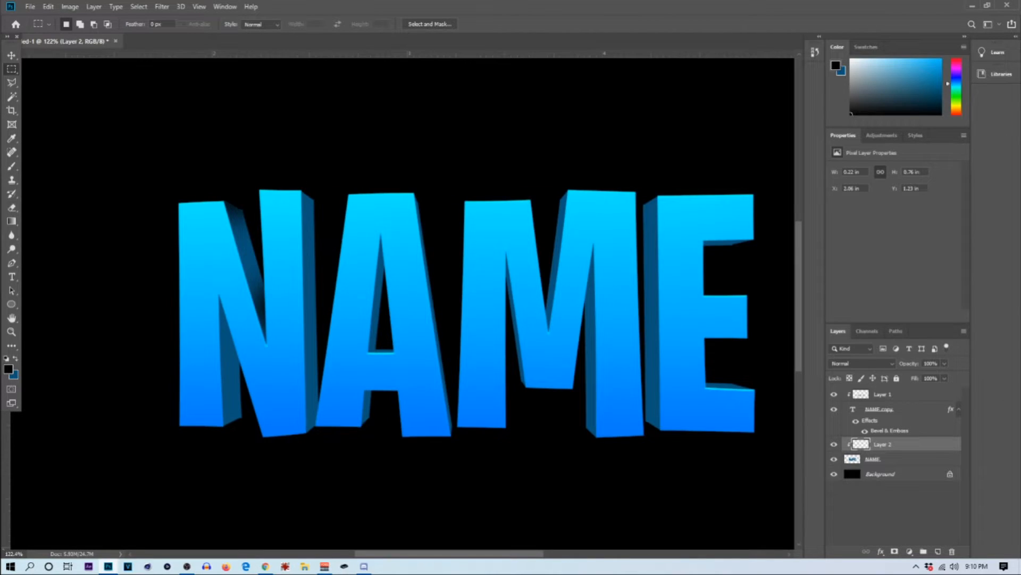
# Step: Lower the shading layer's opacity to 75%
pyautogui.click(945, 364)
pyautogui.scroll(-3, 537, 347)
pyautogui.scroll(4, 335, 259)
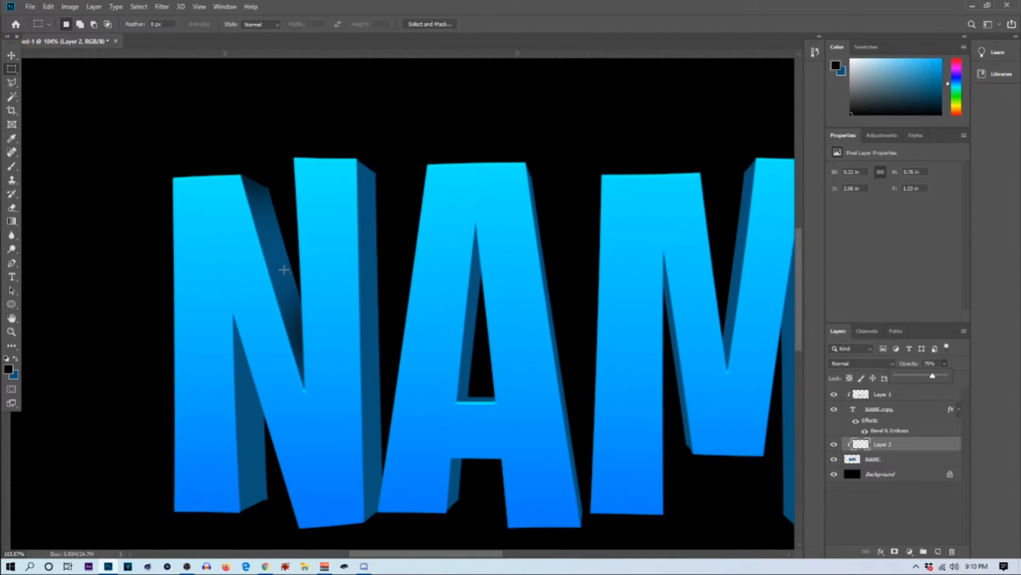
pyautogui.scroll(-2, 283, 269)
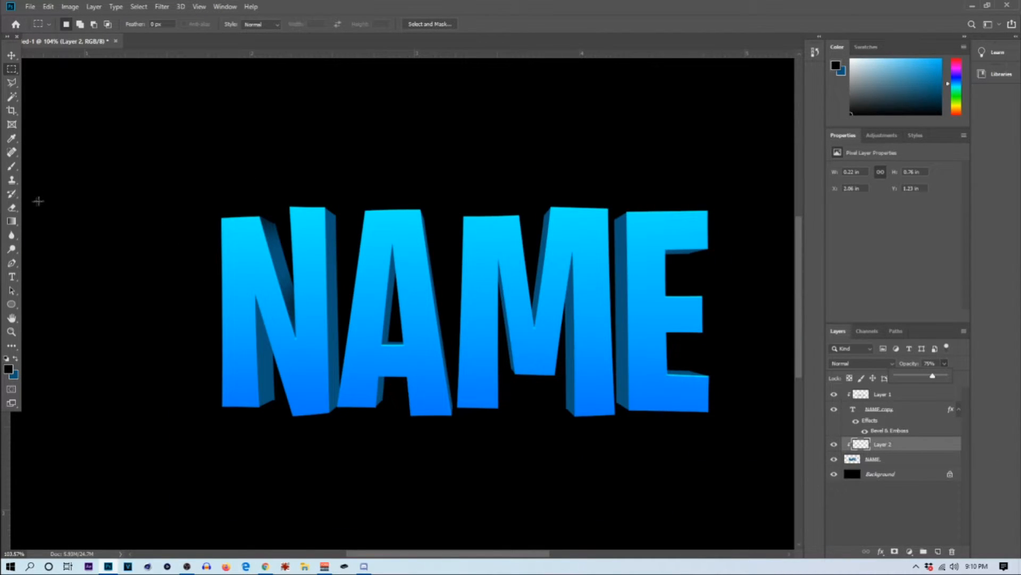
# Step: Outline the dark side face inside the N's lower notch, beside the left stem, with the Polygonal Lasso
pyautogui.click(11, 82)
pyautogui.scroll(3, 285, 430)
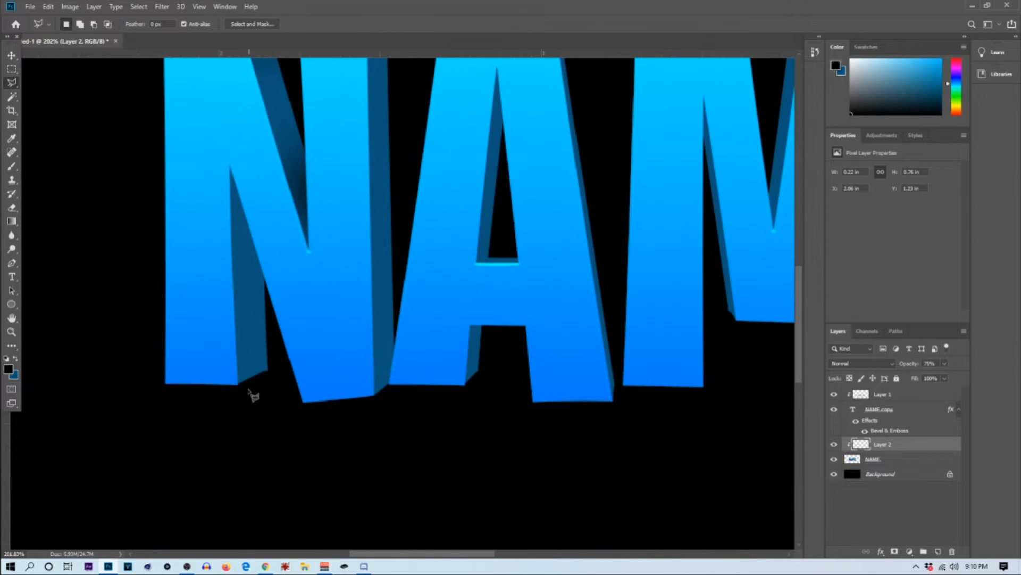
pyautogui.scroll(1, 250, 394)
pyautogui.click(236, 384)
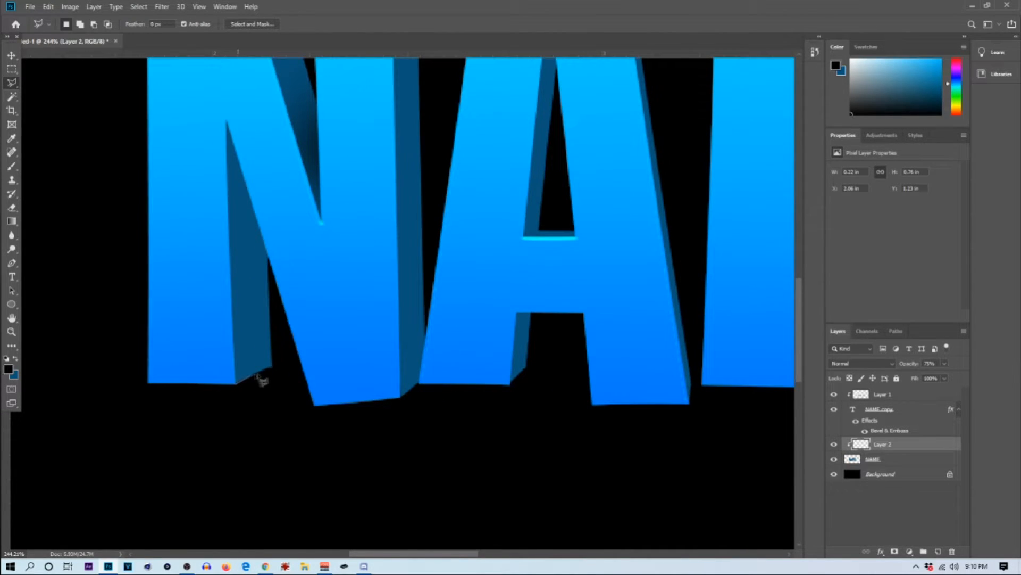
pyautogui.click(271, 366)
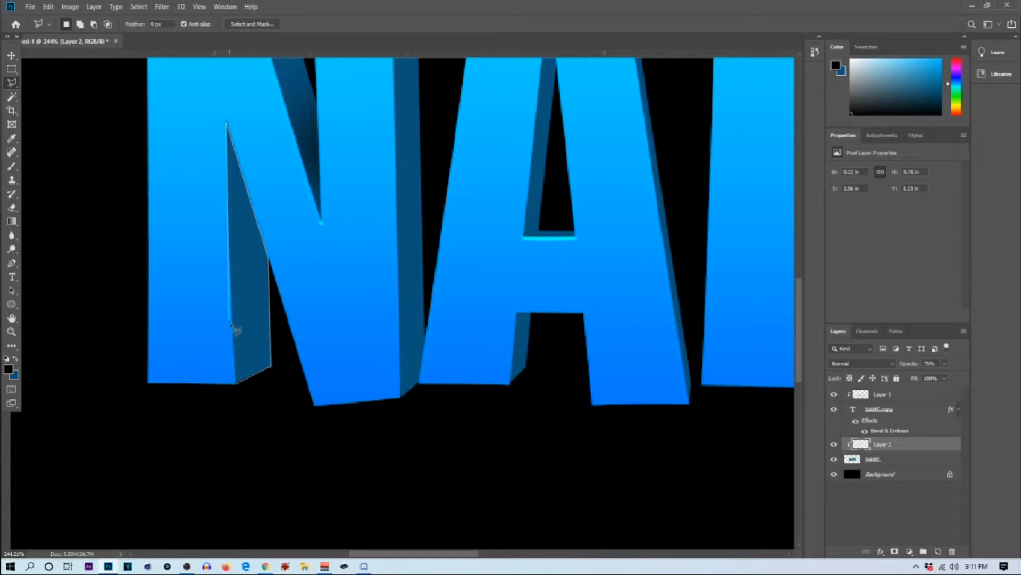
pyautogui.click(236, 385)
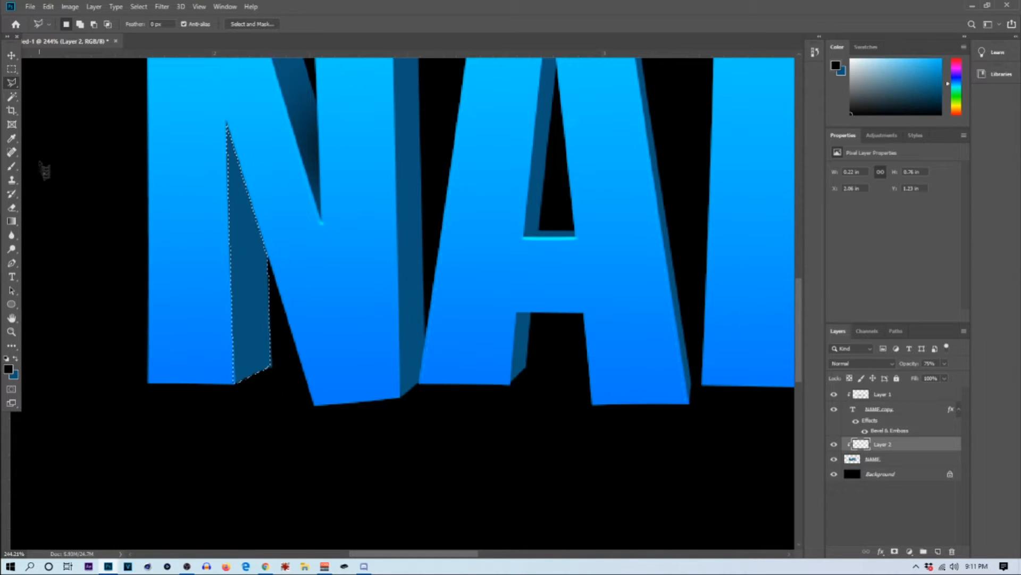
# Step: Brush black shading onto the upper and lower ends of the selected lower notch face, and deselect it
pyautogui.click(13, 167)
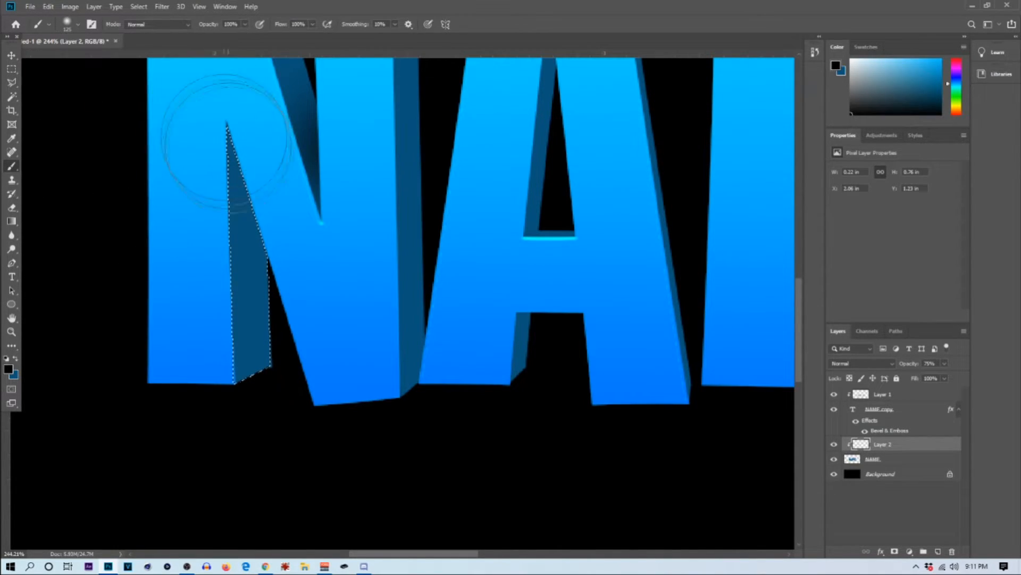
pyautogui.moveTo(228, 136); pyautogui.dragTo(219, 171)
pyautogui.moveTo(264, 380); pyautogui.dragTo(266, 378)
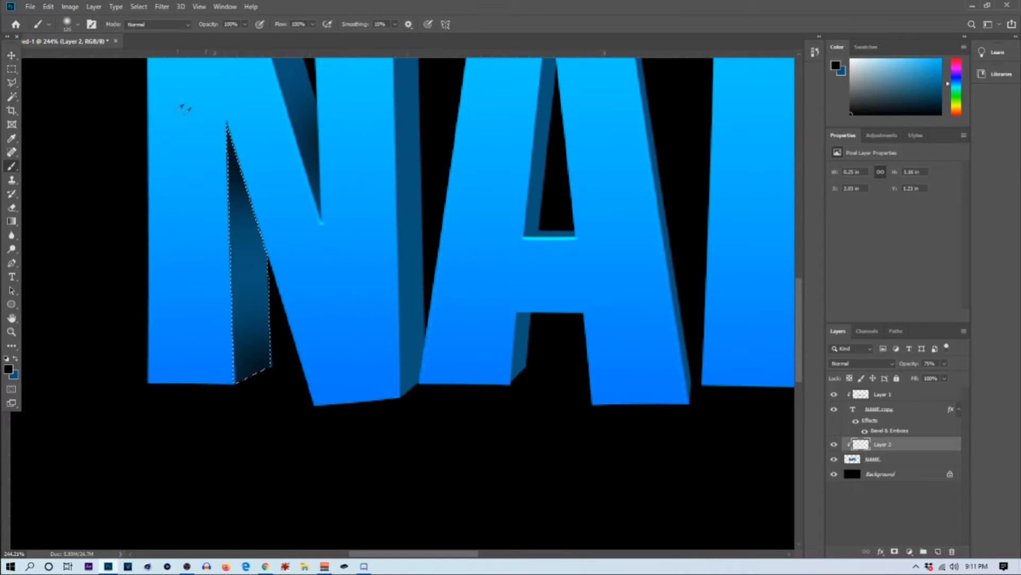
pyautogui.scroll(-3, 169, 127)
pyautogui.click(12, 69)
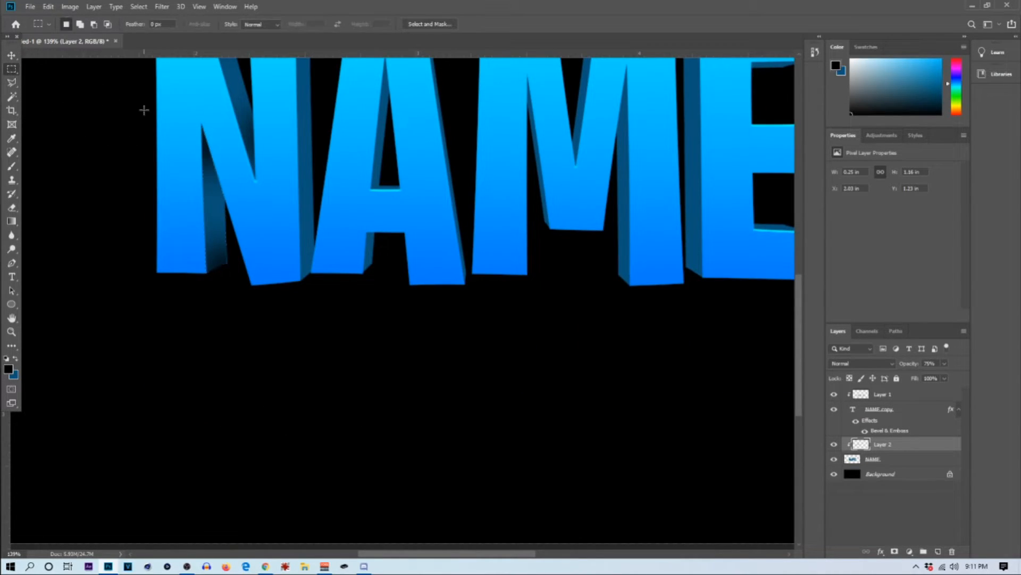
# Step: Outline the dark side face along the N's right stem, from its top corner to its foot, with the Polygonal Lasso
pyautogui.scroll(-4, 245, 162)
pyautogui.scroll(3, 358, 293)
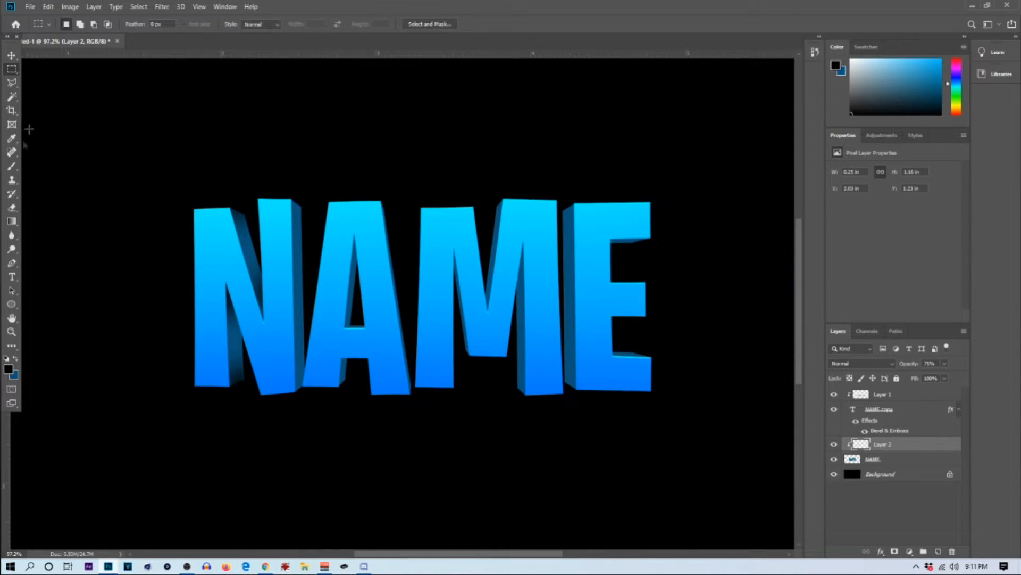
pyautogui.click(16, 82)
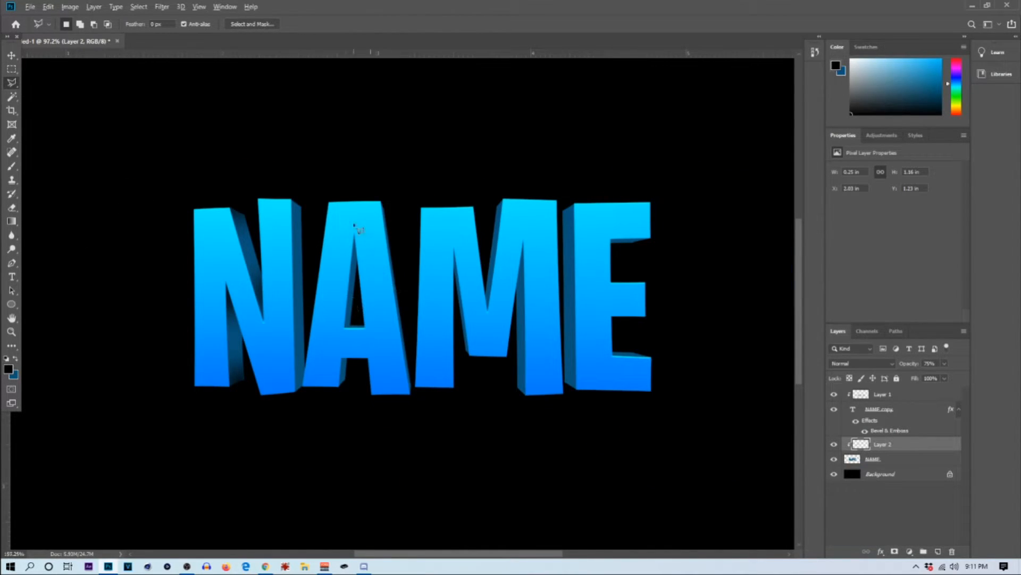
pyautogui.scroll(4, 360, 233)
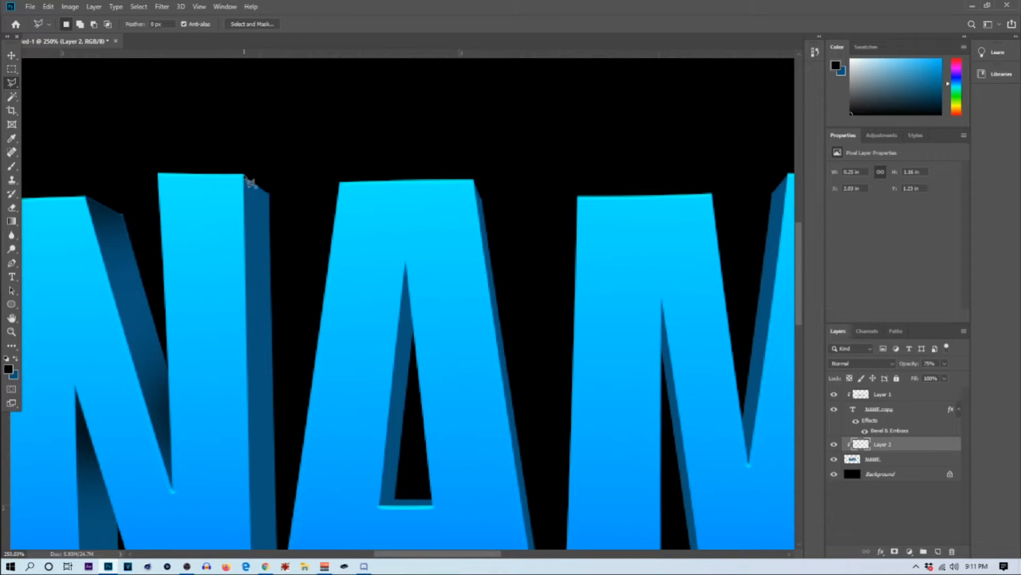
pyautogui.click(271, 196)
pyautogui.scroll(-5, 274, 235)
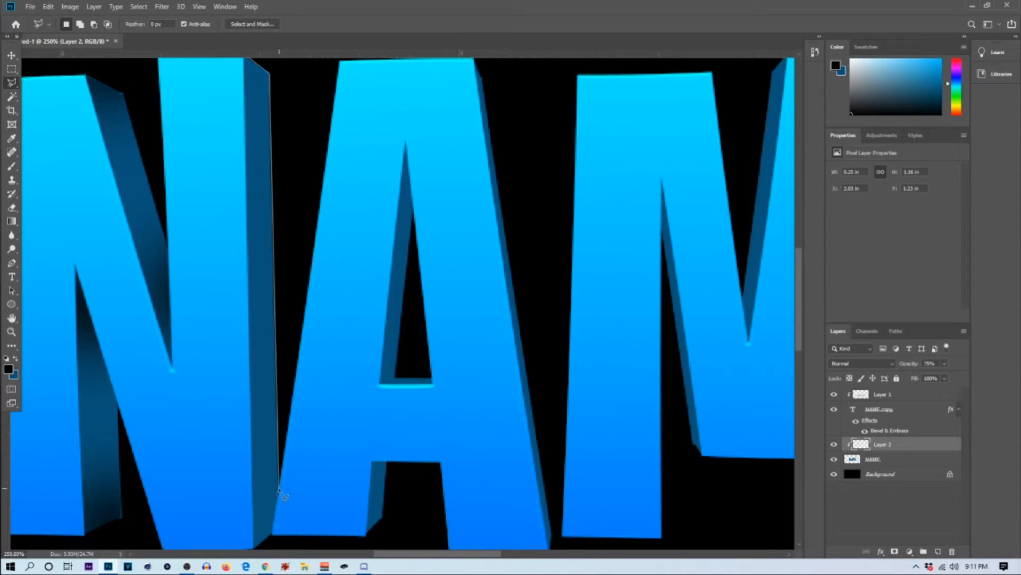
pyautogui.click(254, 548)
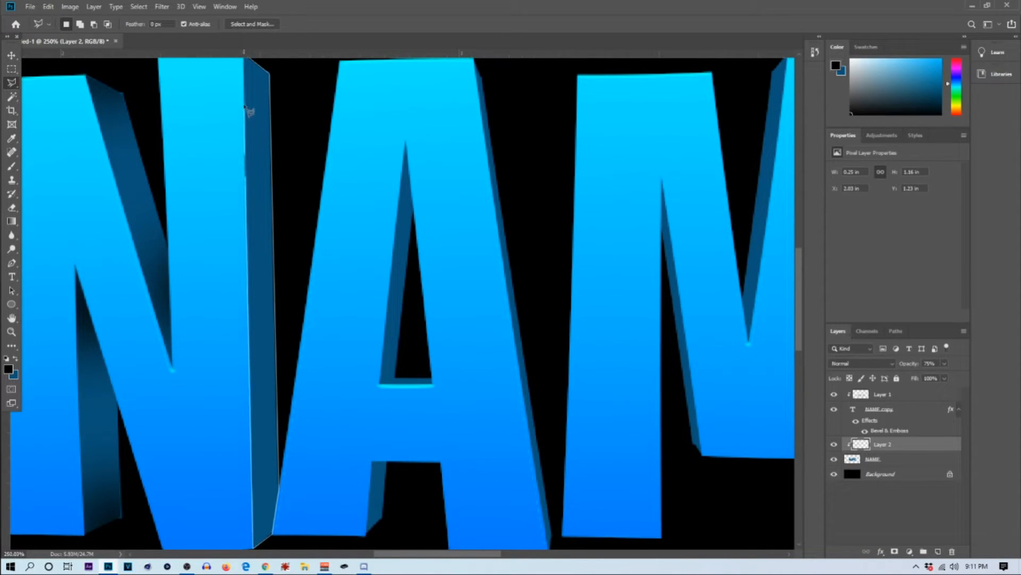
pyautogui.scroll(3, 250, 80)
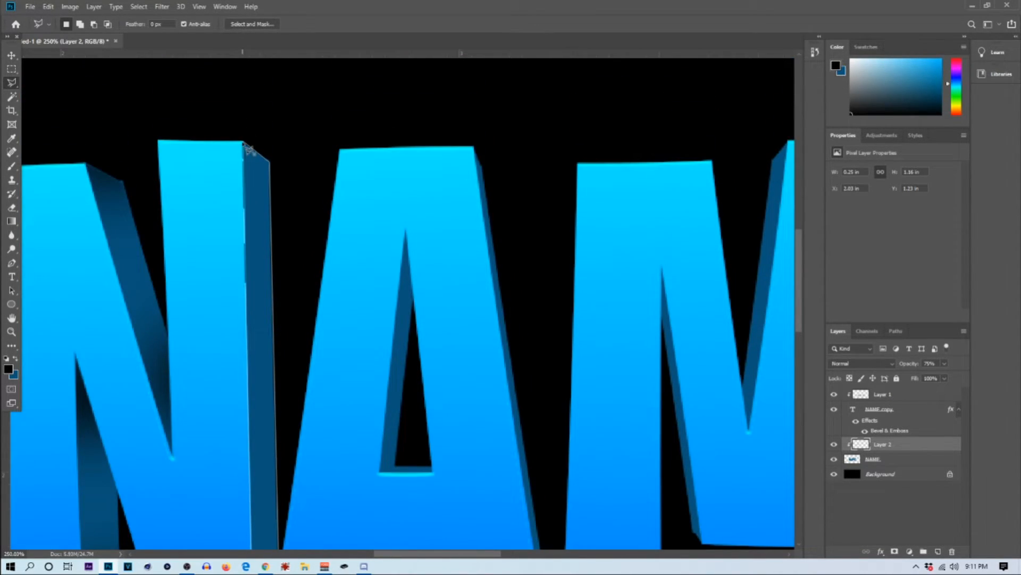
pyautogui.click(244, 142)
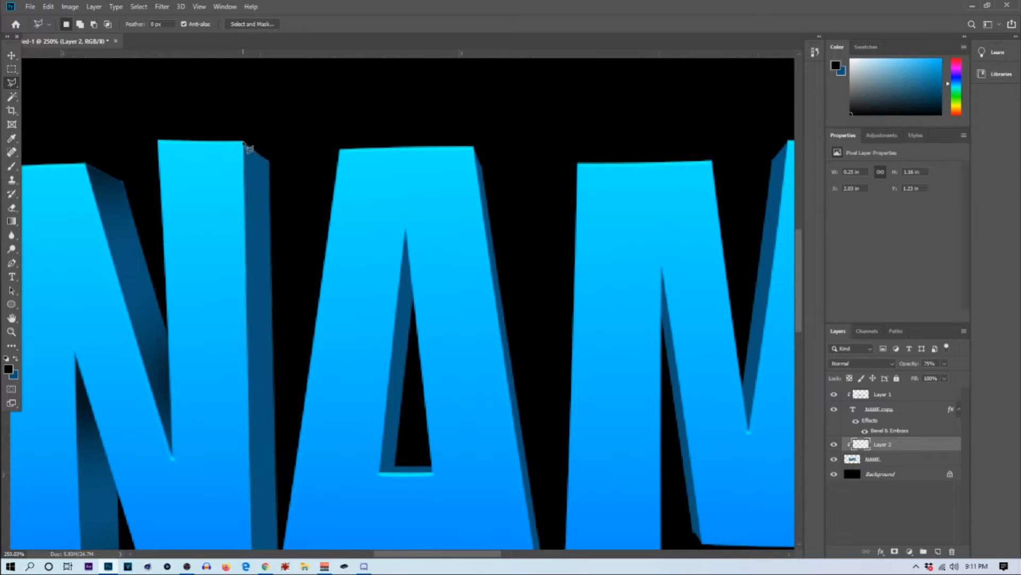
pyautogui.scroll(-3, 144, 160)
# Step: Shade both ends of the selected right-stem face in black with a 200 px brush, and deselect it
pyautogui.press('b')
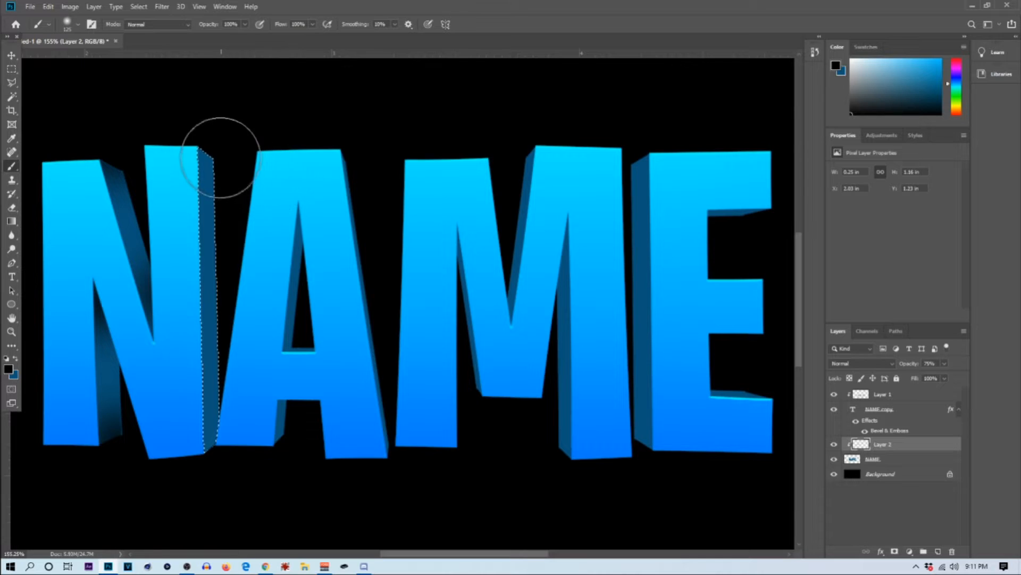
pyautogui.press(']')
pyautogui.press(']')
pyautogui.press(']')
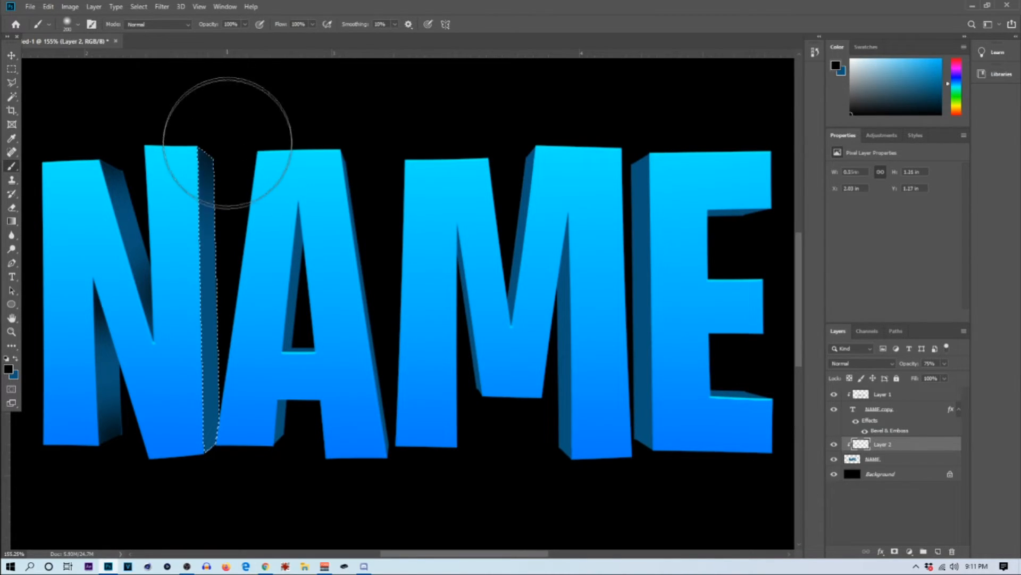
pyautogui.click(211, 384)
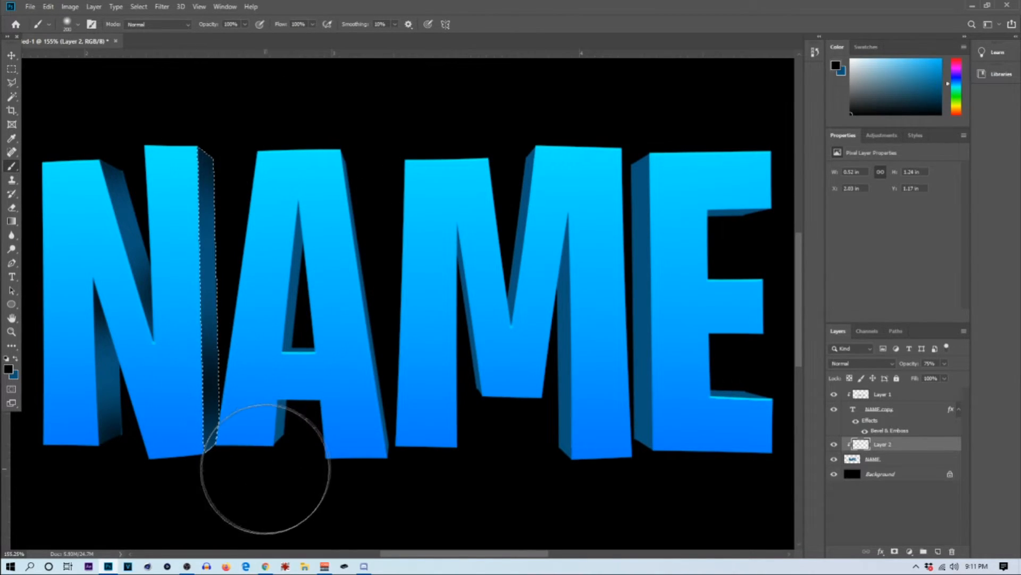
pyautogui.hotkey('ctrl', 'z')
pyautogui.click(227, 428)
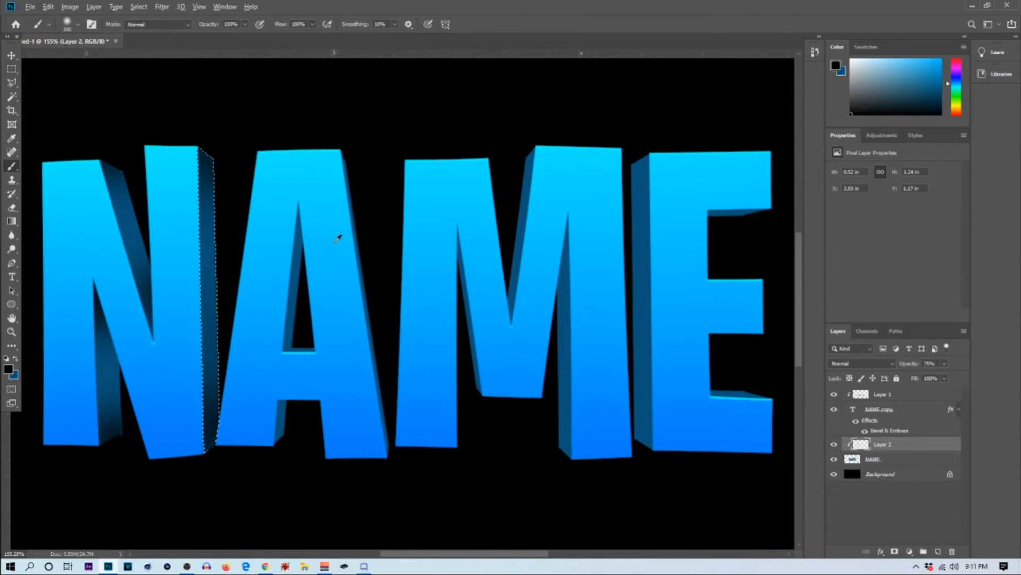
pyautogui.scroll(-3, 335, 239)
pyautogui.click(11, 69)
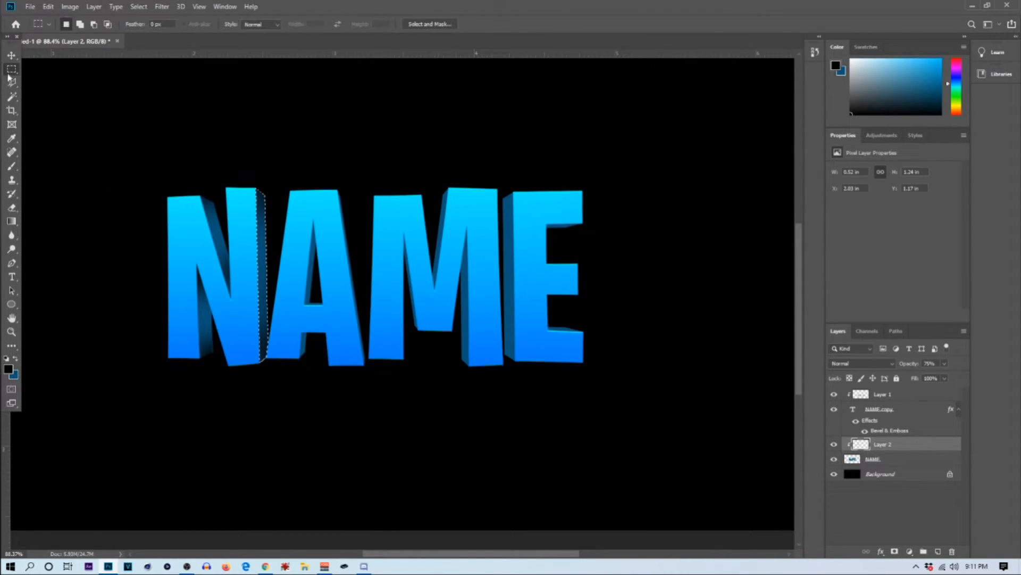
# Step: Outline the dark side face on the left of the A's inner opening with the Polygonal Lasso
pyautogui.scroll(-2, 261, 128)
pyautogui.scroll(3, 389, 376)
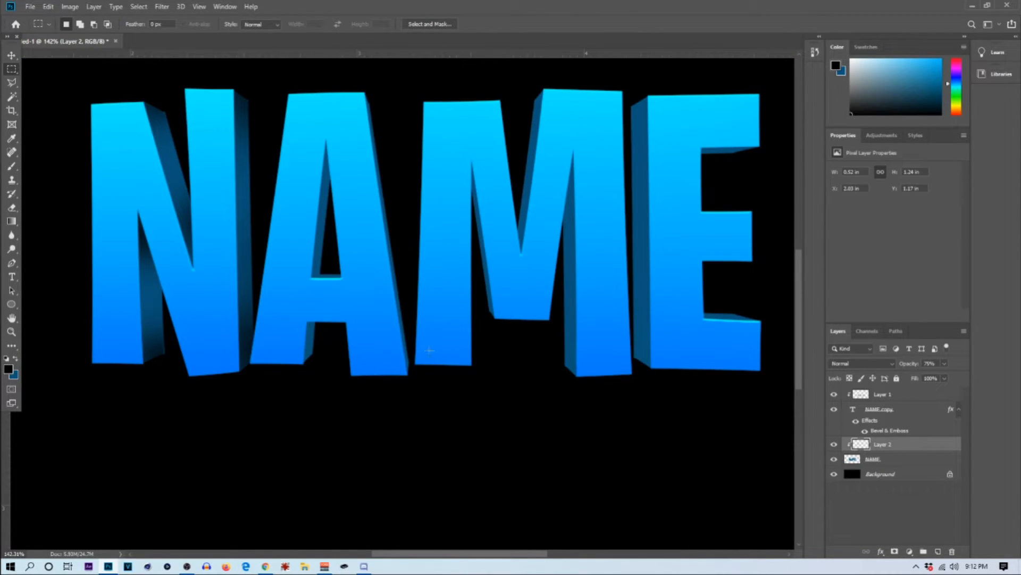
pyautogui.click(12, 83)
pyautogui.scroll(3, 290, 281)
pyautogui.click(287, 280)
pyautogui.scroll(2, 287, 277)
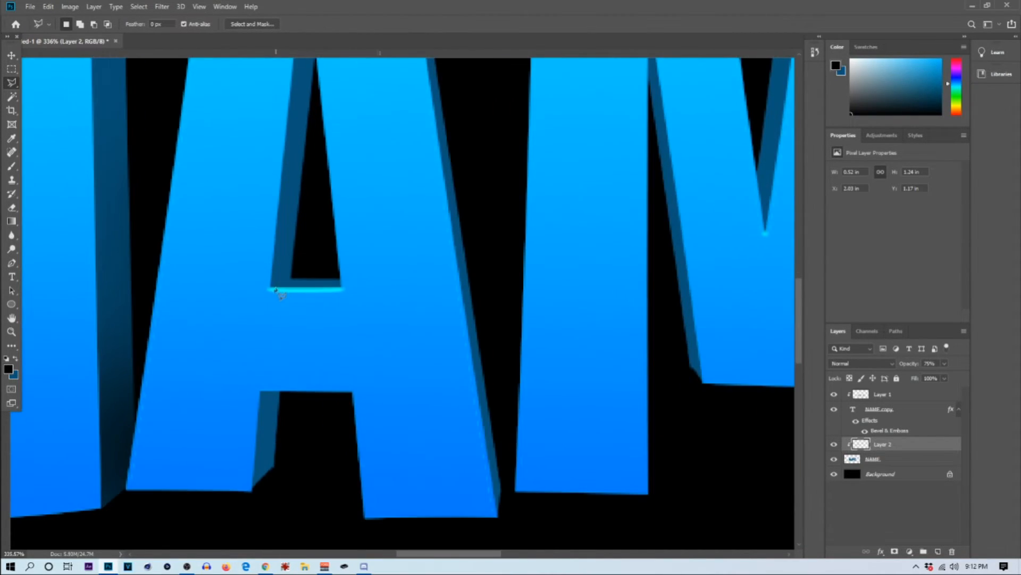
pyautogui.click(306, 67)
pyautogui.click(269, 390)
# Step: Brush black shading onto the top and bottom ends of the A's selected inner face, and deselect it
pyautogui.scroll(-3, 220, 294)
pyautogui.click(12, 168)
pyautogui.moveTo(306, 208); pyautogui.dragTo(250, 386)
pyautogui.click(12, 70)
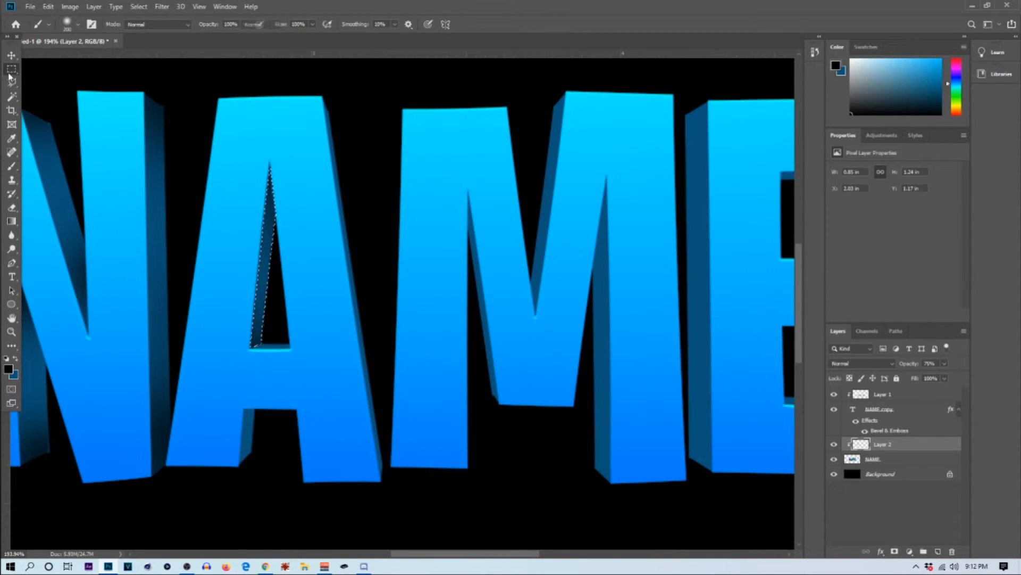
pyautogui.click(256, 324)
# Step: Outline the dark side face on the inner edge of the A's left foot with the Polygonal Lasso
pyautogui.scroll(-4, 261, 330)
pyautogui.click(12, 83)
pyautogui.scroll(12, 257, 333)
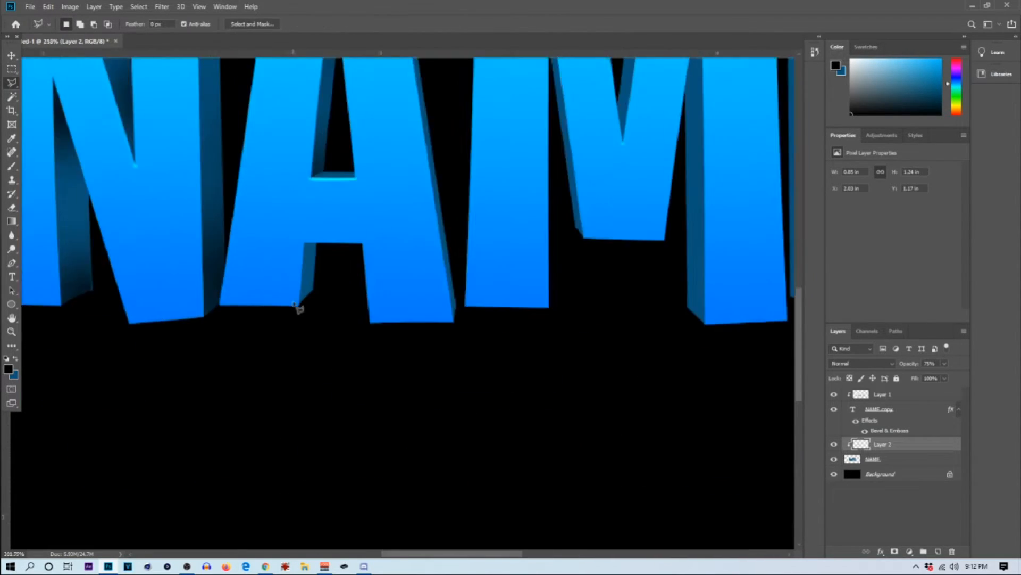
pyautogui.click(303, 305)
pyautogui.click(321, 284)
pyautogui.click(328, 214)
pyautogui.click(310, 215)
pyautogui.click(305, 304)
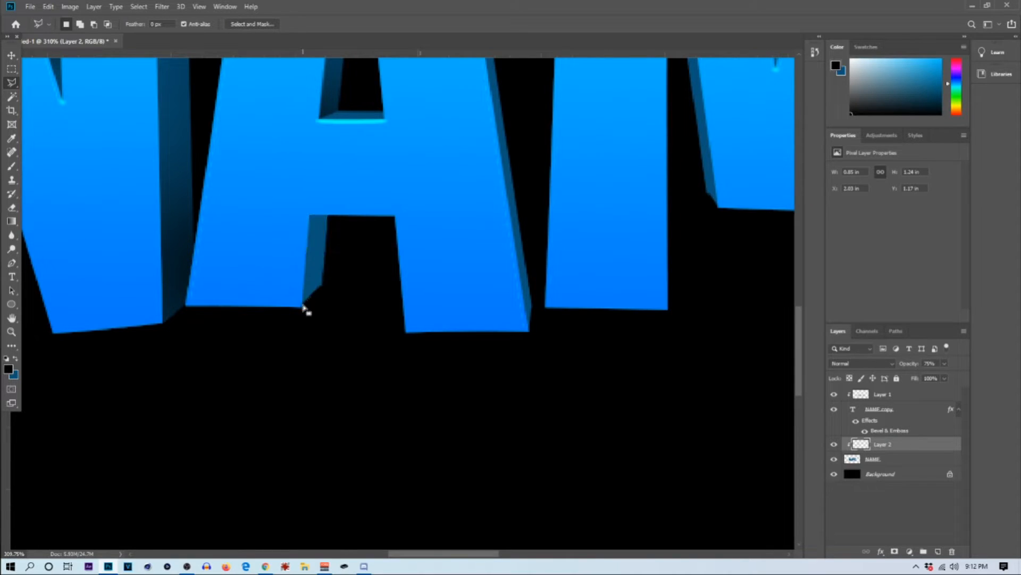
# Step: Brush black shading onto the selected face of the A's left foot, and deselect it
pyautogui.scroll(-4, 305, 306)
pyautogui.click(12, 167)
pyautogui.click(306, 369)
pyautogui.scroll(-5, 306, 367)
pyautogui.click(11, 69)
pyautogui.click(335, 316)
pyautogui.scroll(-4, 340, 314)
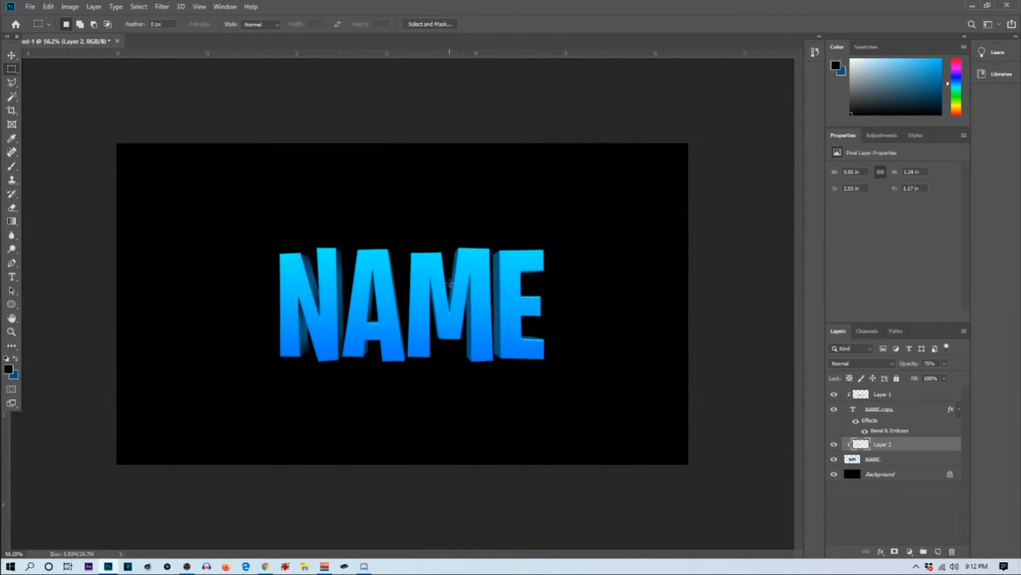
# Step: Outline the dark side face along the M's right stem, from the inner peak down to its foot, with the Polygonal Lasso
pyautogui.scroll(6, 346, 310)
pyautogui.click(12, 83)
pyautogui.scroll(5, 428, 293)
pyautogui.click(418, 234)
pyautogui.click(420, 523)
pyautogui.click(443, 542)
pyautogui.click(438, 106)
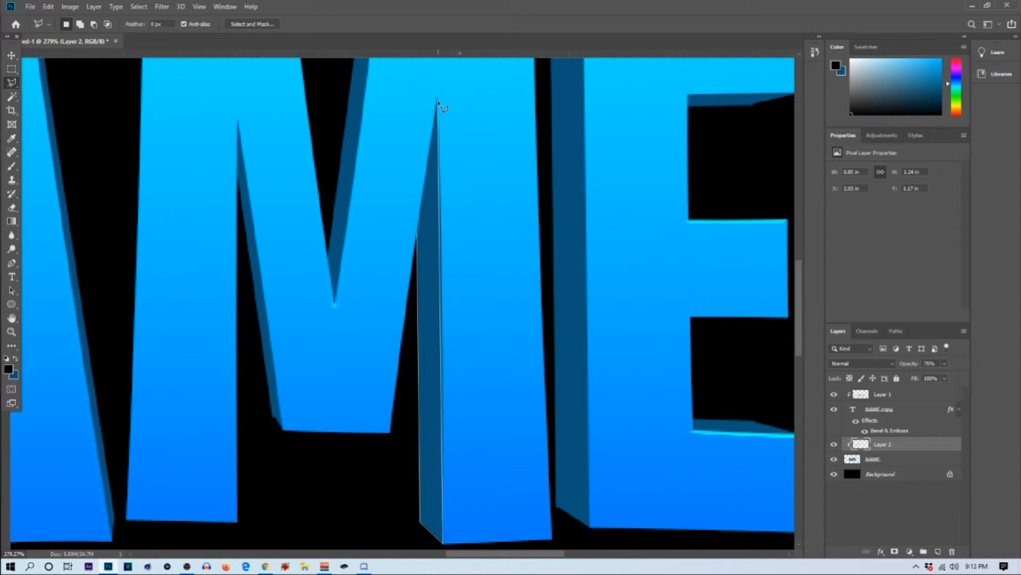
pyautogui.click(418, 235)
# Step: Shade the bottom and top ends of the M's selected right-stem face in black, and deselect it
pyautogui.scroll(-6, 418, 235)
pyautogui.press('b')
pyautogui.moveTo(413, 373); pyautogui.dragTo(394, 341)
pyautogui.click(381, 125)
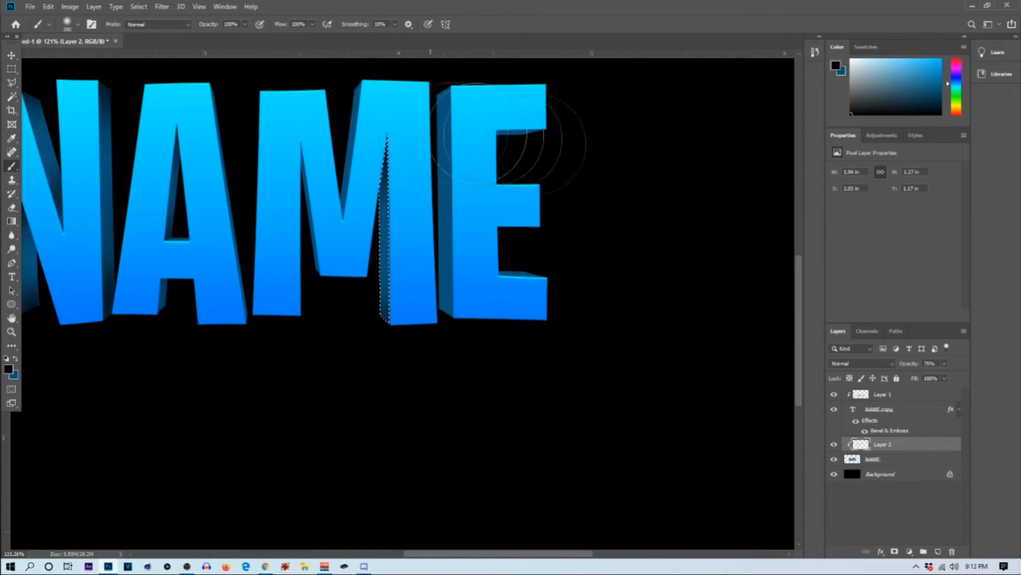
pyautogui.scroll(-4, 532, 146)
pyautogui.click(11, 69)
pyautogui.click(476, 388)
pyautogui.scroll(-4, 479, 392)
# Step: Outline the narrow dark face on the M's left inner diagonal, from its peak to the base of the middle point
pyautogui.scroll(8, 479, 392)
pyautogui.click(14, 82)
pyautogui.scroll(4, 548, 239)
pyautogui.click(371, 133)
pyautogui.click(408, 404)
pyautogui.click(421, 418)
pyautogui.click(372, 135)
# Step: Brush black shading onto the selected narrow face of the M's left diagonal, and deselect it
pyautogui.scroll(-4, 373, 133)
pyautogui.press('b')
pyautogui.scroll(-5, 375, 120)
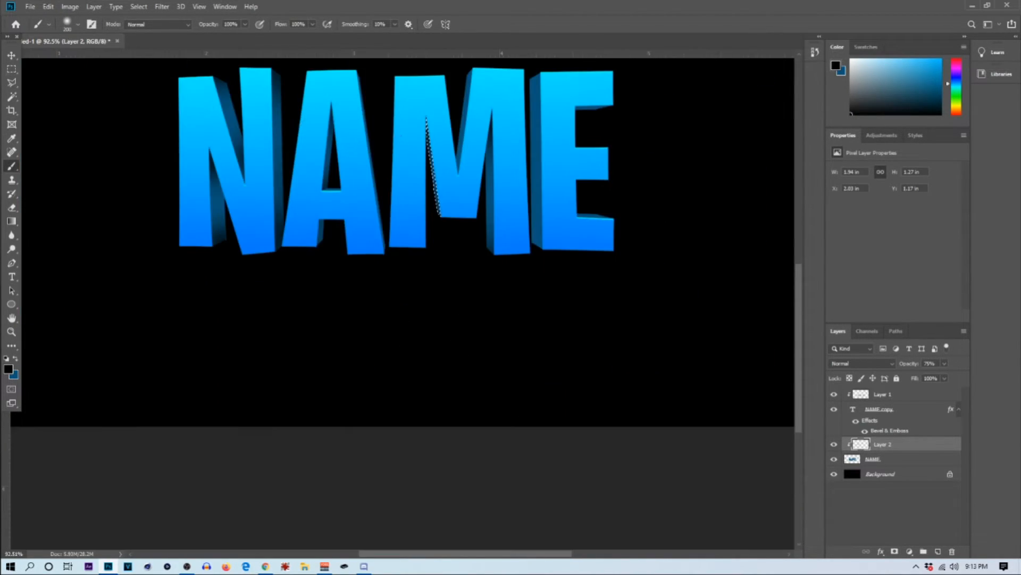
pyautogui.press('m')
pyautogui.click(441, 213)
pyautogui.scroll(-2, 441, 212)
pyautogui.scroll(6, 344, 237)
pyautogui.scroll(-4, 344, 237)
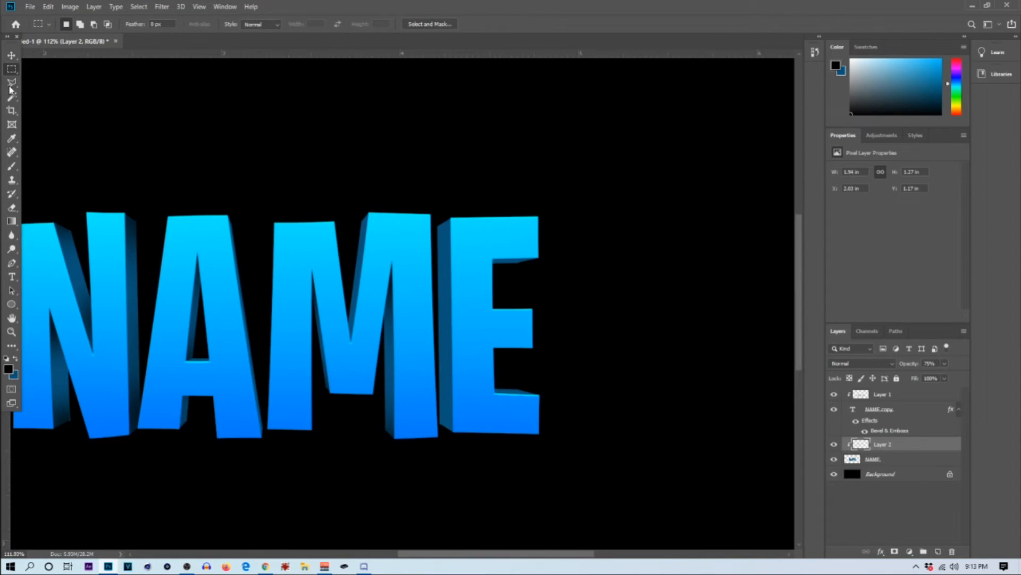
# Step: Outline the dark face on the right side of the M's central V, from the top corner to the V's lowest point
pyautogui.press('l')
pyautogui.scroll(5, 339, 222)
pyautogui.click(389, 211)
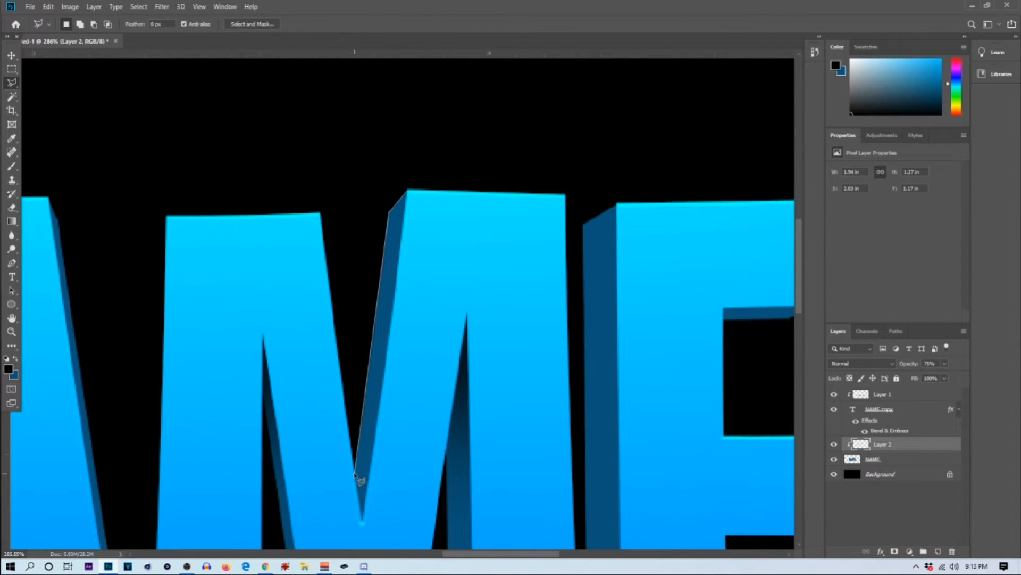
pyautogui.click(362, 517)
pyautogui.click(408, 192)
# Step: Shade the ends of the selected face in the M's central V in black, and deselect it
pyautogui.scroll(-2, 380, 215)
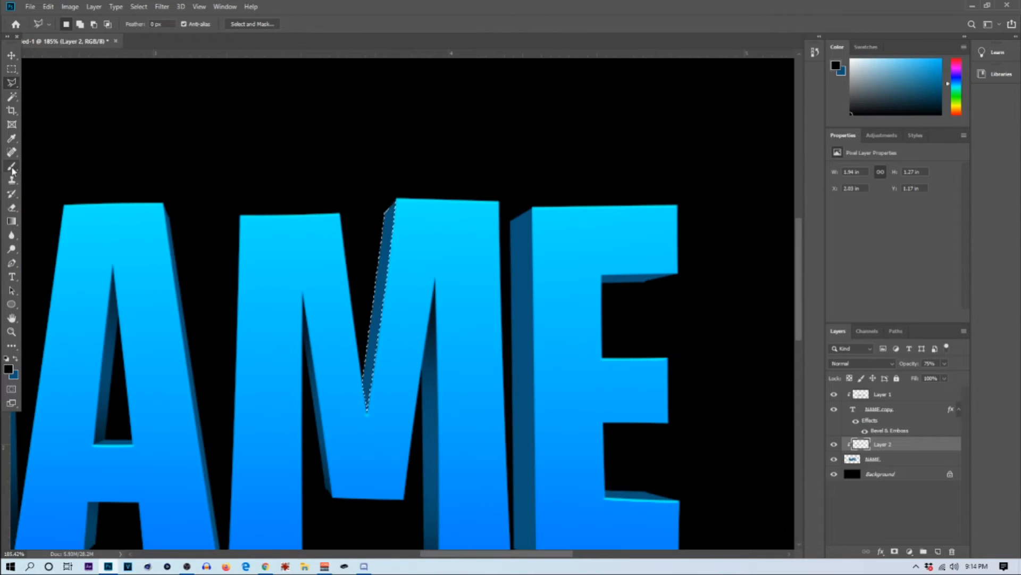
pyautogui.click(12, 166)
pyautogui.moveTo(407, 403); pyautogui.dragTo(395, 346)
pyautogui.scroll(-3, 426, 324)
pyautogui.click(12, 69)
pyautogui.click(399, 213)
pyautogui.scroll(-2, 396, 210)
pyautogui.scroll(-2, 409, 232)
pyautogui.scroll(7, 538, 298)
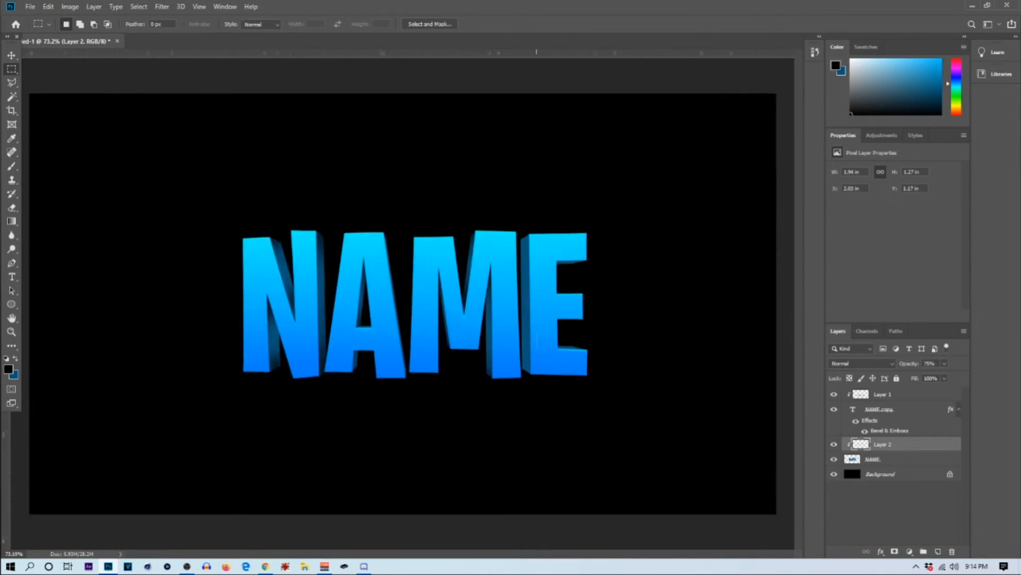
# Step: Outline the full-height dark side face along the E's left edge with the Polygonal Lasso
pyautogui.click(12, 82)
pyautogui.scroll(6, 532, 170)
pyautogui.click(572, 189)
pyautogui.click(541, 207)
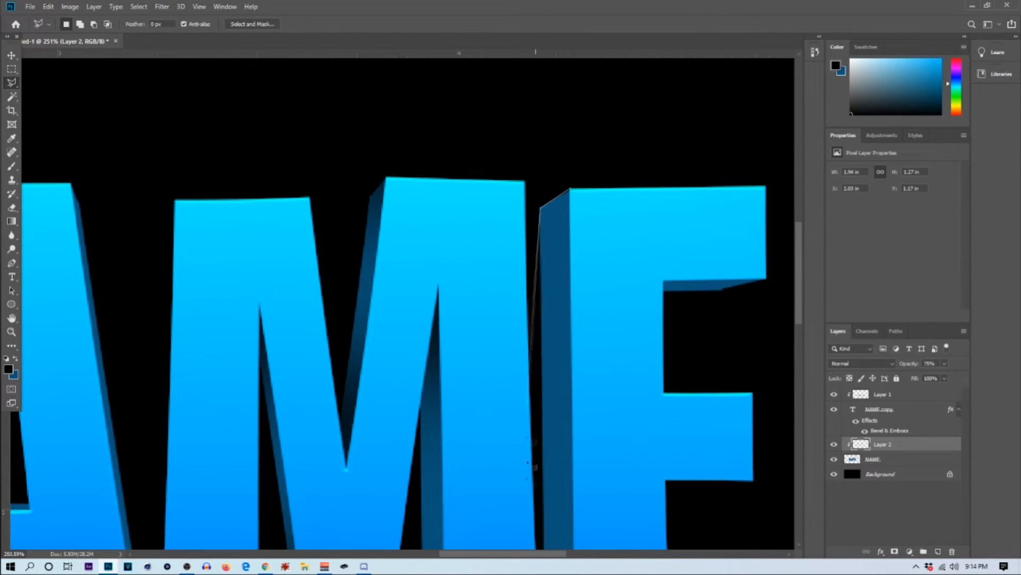
pyautogui.scroll(-3, 532, 464)
pyautogui.click(545, 512)
pyautogui.click(576, 530)
pyautogui.scroll(1, 571, 80)
pyautogui.click(572, 86)
# Step: Brush black shading onto the top and bottom ends of the E's selected left side face, and deselect it
pyautogui.scroll(-6, 569, 96)
pyautogui.click(12, 166)
pyautogui.scroll(4, 505, 240)
pyautogui.moveTo(488, 261); pyautogui.dragTo(537, 226)
pyautogui.scroll(-4, 553, 196)
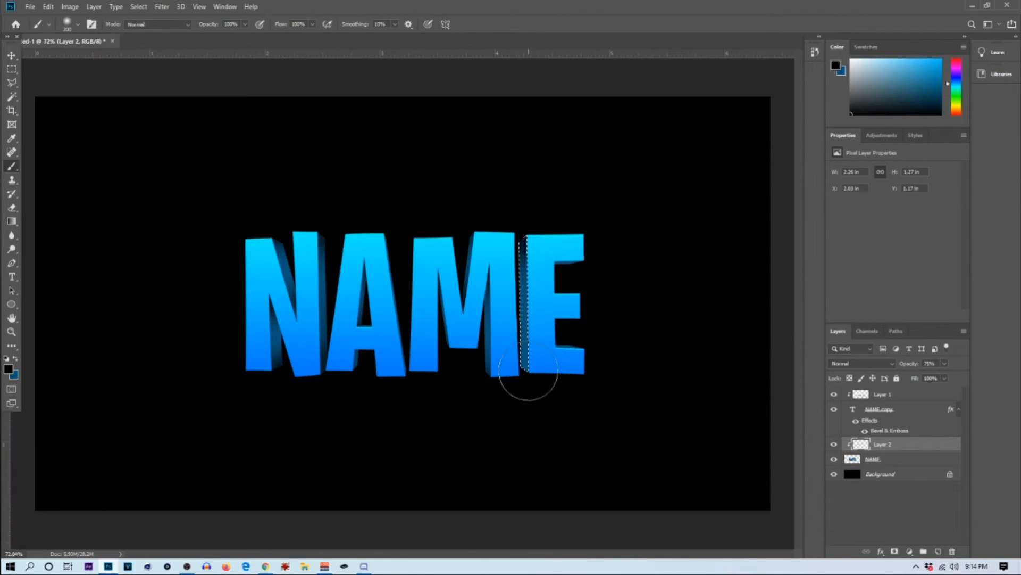
pyautogui.scroll(2, 540, 357)
pyautogui.moveTo(495, 344); pyautogui.dragTo(486, 229)
pyautogui.click(12, 69)
pyautogui.click(642, 338)
pyautogui.scroll(-4, 643, 339)
# Step: Outline the dark face beneath the E's top arm with the Polygonal Lasso
pyautogui.scroll(3, 586, 351)
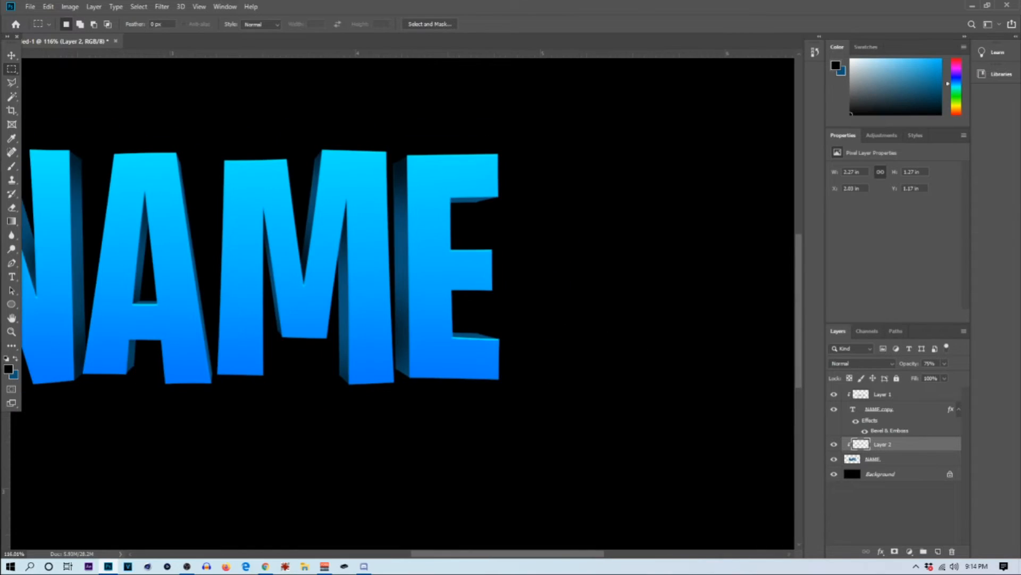
pyautogui.press('l')
pyautogui.scroll(3, 532, 213)
pyautogui.click(585, 218)
pyautogui.click(526, 232)
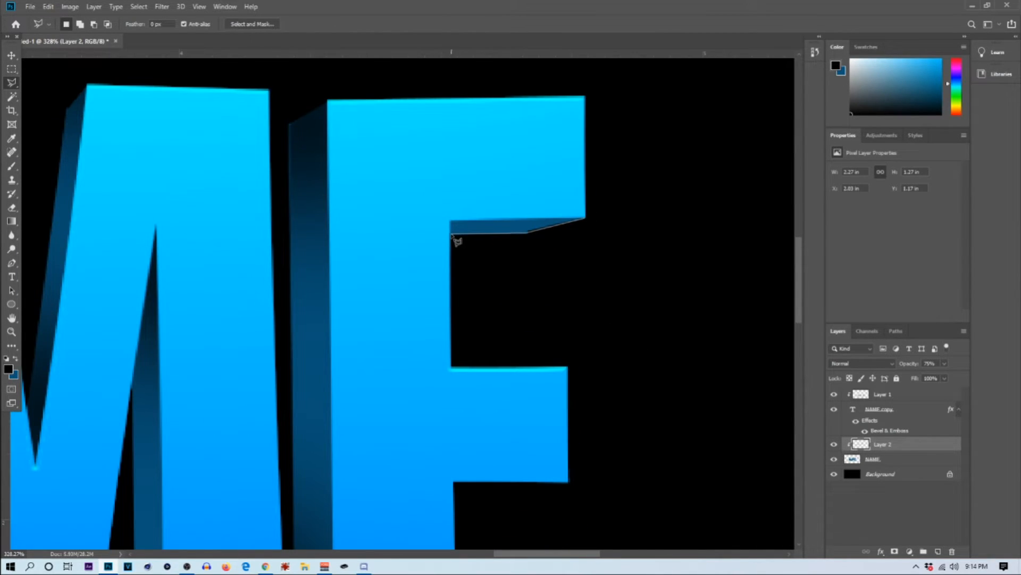
pyautogui.click(451, 221)
pyautogui.click(585, 218)
# Step: Brush black shading onto the selected face beneath the E's top arm, and deselect it
pyautogui.press('b')
pyautogui.moveTo(255, 218); pyautogui.dragTo(391, 229)
pyautogui.click(11, 69)
pyautogui.click(526, 224)
pyautogui.scroll(-5, 526, 213)
# Step: Outline the thin dark face on top of the E's bottom arm with the Polygonal Lasso
pyautogui.scroll(4, 550, 355)
pyautogui.click(12, 83)
pyautogui.scroll(2, 583, 314)
pyautogui.click(370, 243)
pyautogui.click(446, 246)
pyautogui.click(508, 263)
pyautogui.click(371, 258)
pyautogui.click(371, 244)
# Step: Shade the ends of the selected face above the E's bottom arm in black, and deselect it
pyautogui.scroll(-2, 371, 245)
pyautogui.press('b')
pyautogui.moveTo(306, 255); pyautogui.dragTo(351, 249)
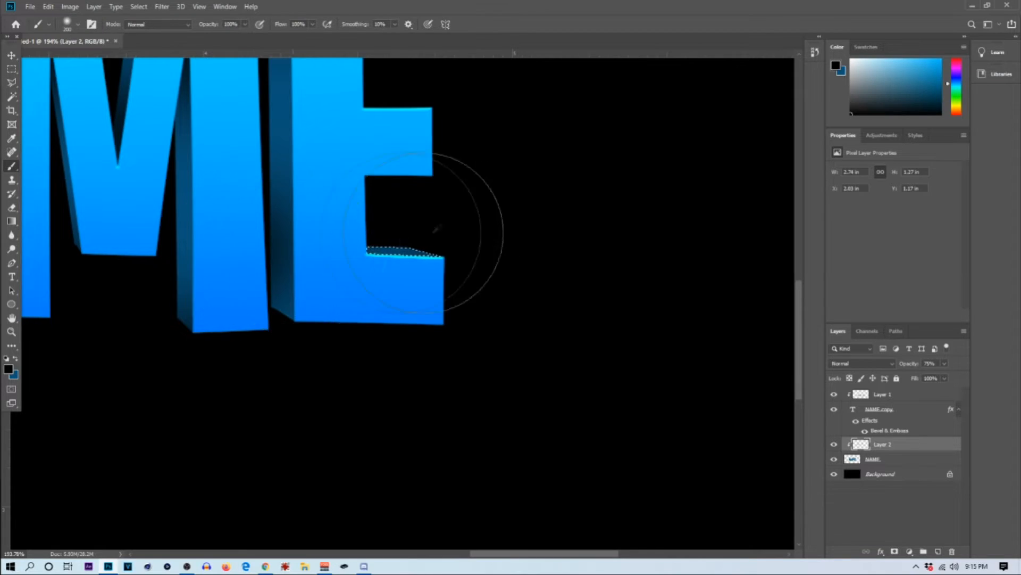
pyautogui.scroll(-2, 436, 232)
pyautogui.press('m')
pyautogui.click(430, 162)
pyautogui.scroll(1, 510, 227)
pyautogui.scroll(-2, 527, 255)
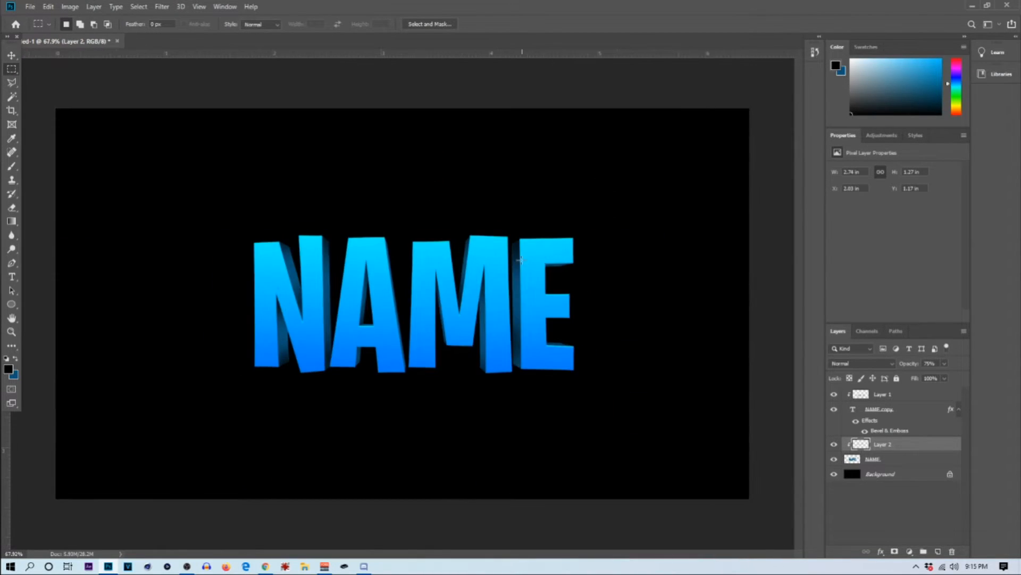
pyautogui.scroll(3, 524, 262)
pyautogui.scroll(-2, 524, 269)
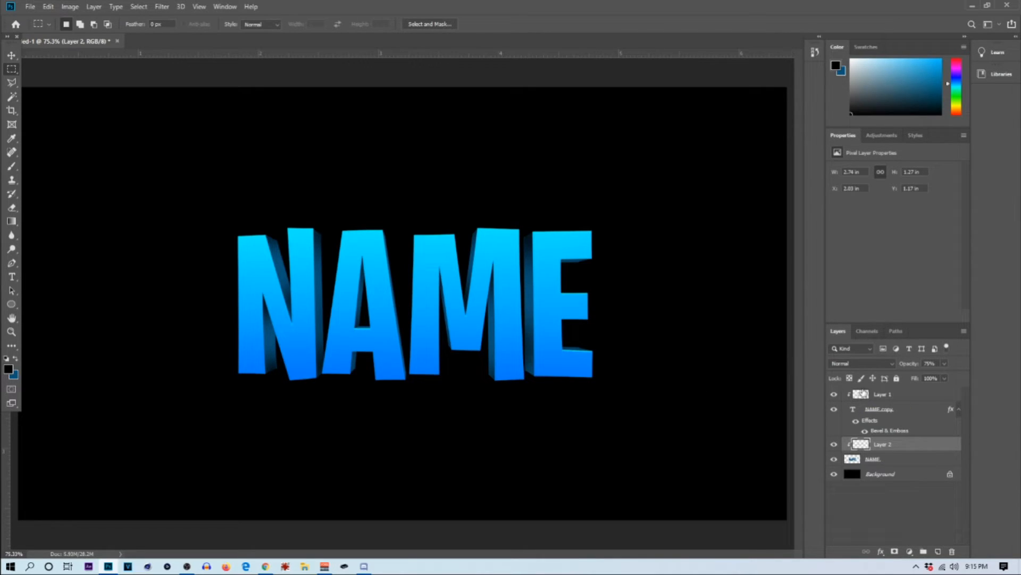
# Step: Add a new layer above Layer 1 and clip it to the NAME copy text layer
pyautogui.keyDown('ctrl'); pyautogui.click(862, 395); pyautogui.keyUp('ctrl')
pyautogui.click(290, 147)
pyautogui.click(932, 398)
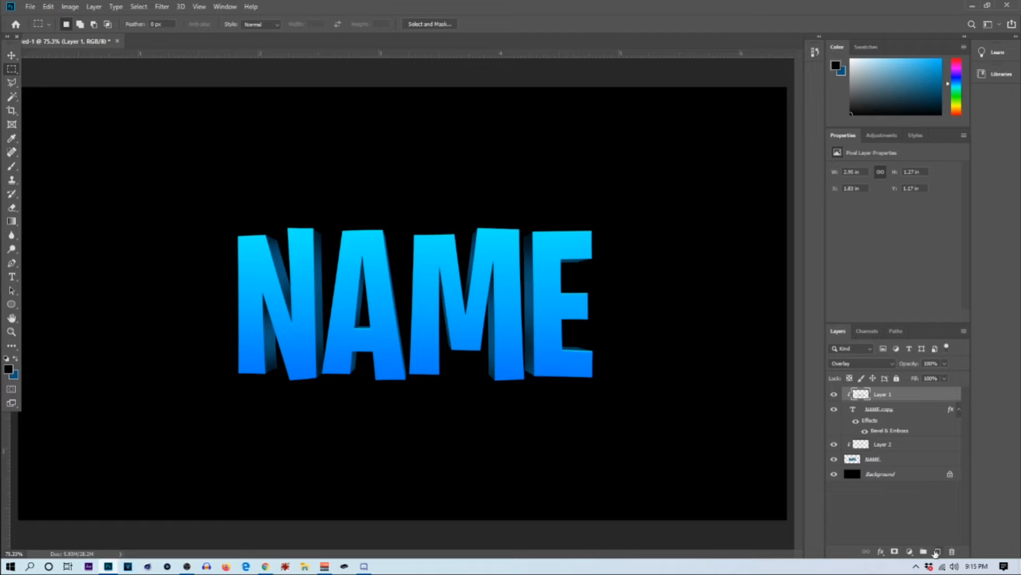
pyautogui.click(937, 552)
pyautogui.rightClick(893, 399)
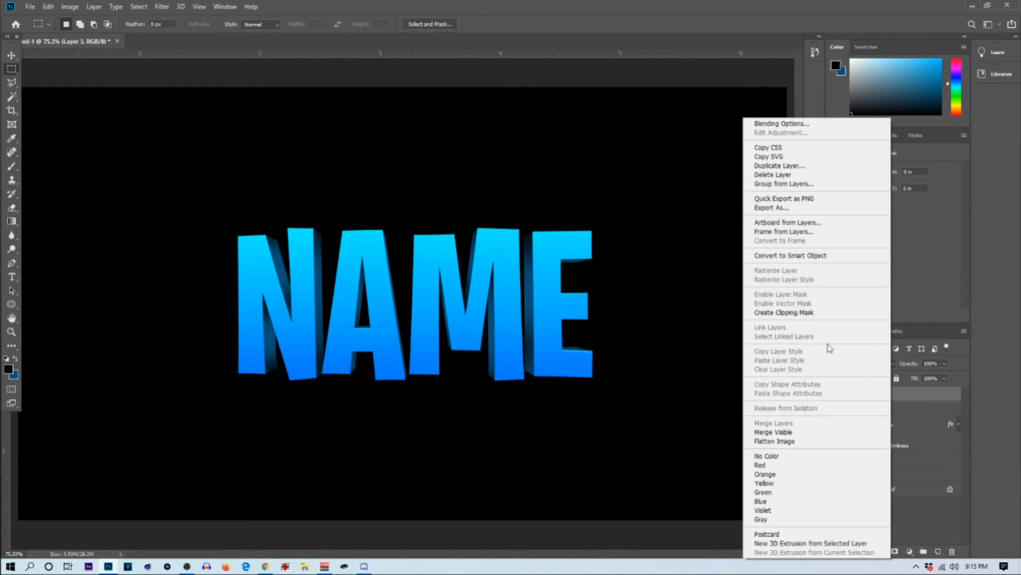
pyautogui.click(830, 312)
# Step: Set up a white (ffffff) brush and reduce its size to 60 px
pyautogui.click(11, 166)
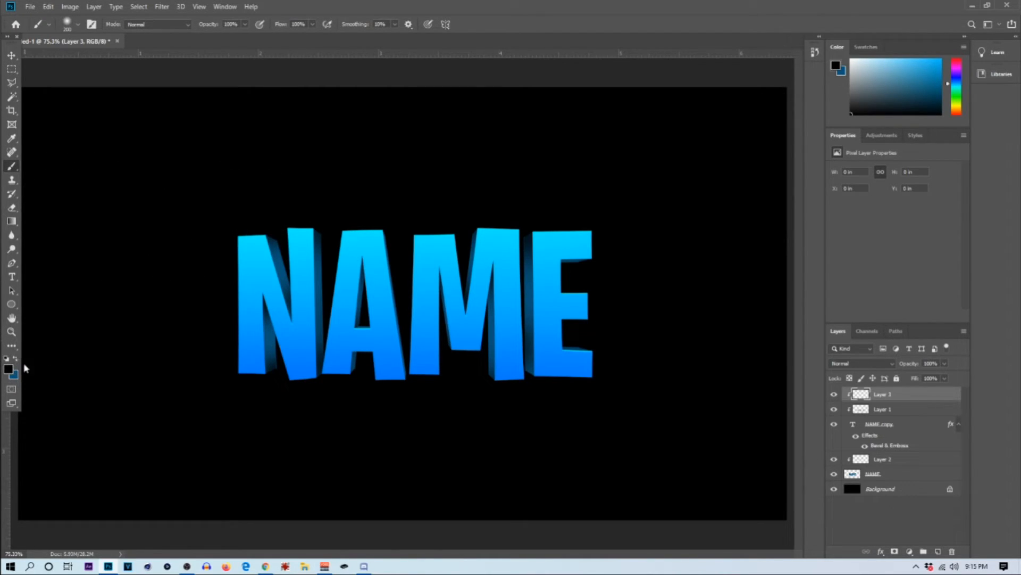
pyautogui.click(9, 370)
pyautogui.write('ffffff')
pyautogui.click(793, 64)
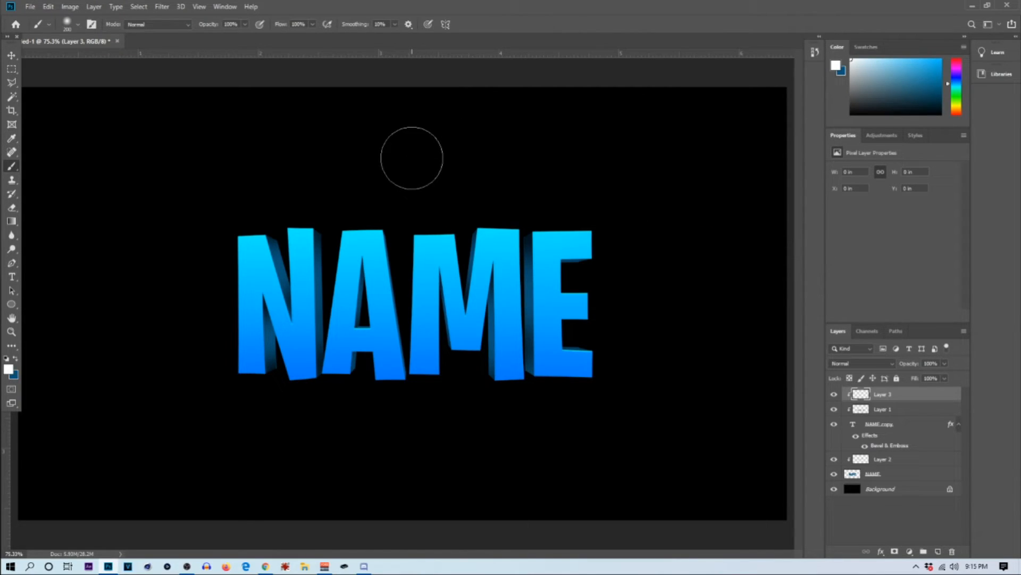
pyautogui.press('[')
pyautogui.press('[')
pyautogui.press('[')
pyautogui.press('[')
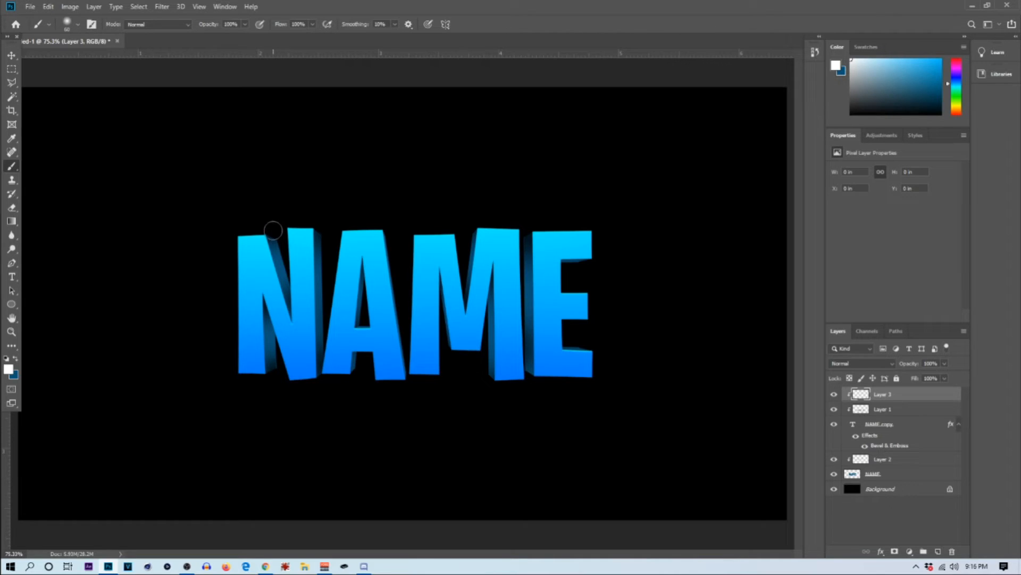
# Step: Paint parallel diagonal white stripes, slanting down to the left, across the N and the A
pyautogui.moveTo(271, 235); pyautogui.dragTo(169, 313)
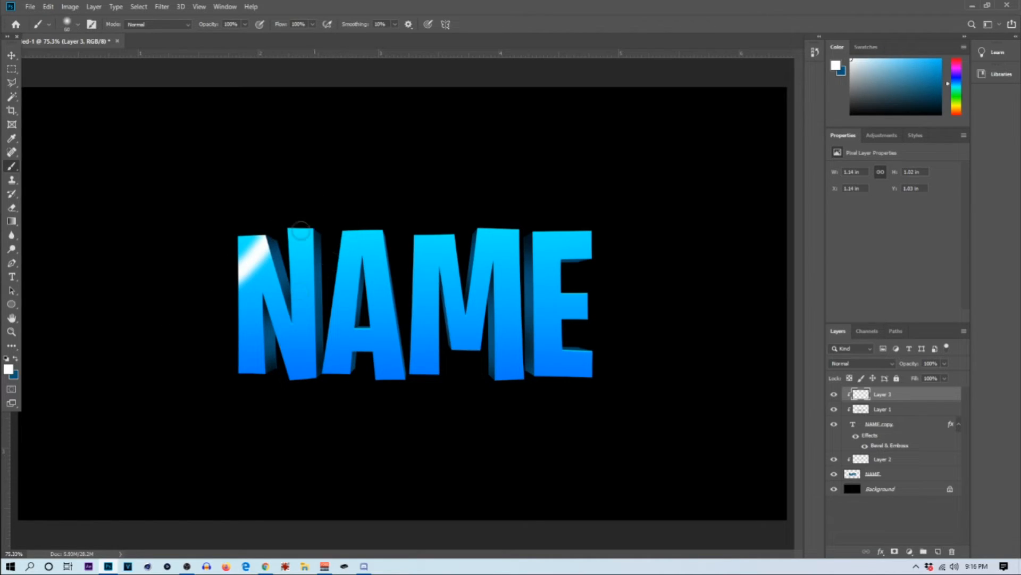
pyautogui.moveTo(308, 218); pyautogui.dragTo(237, 365)
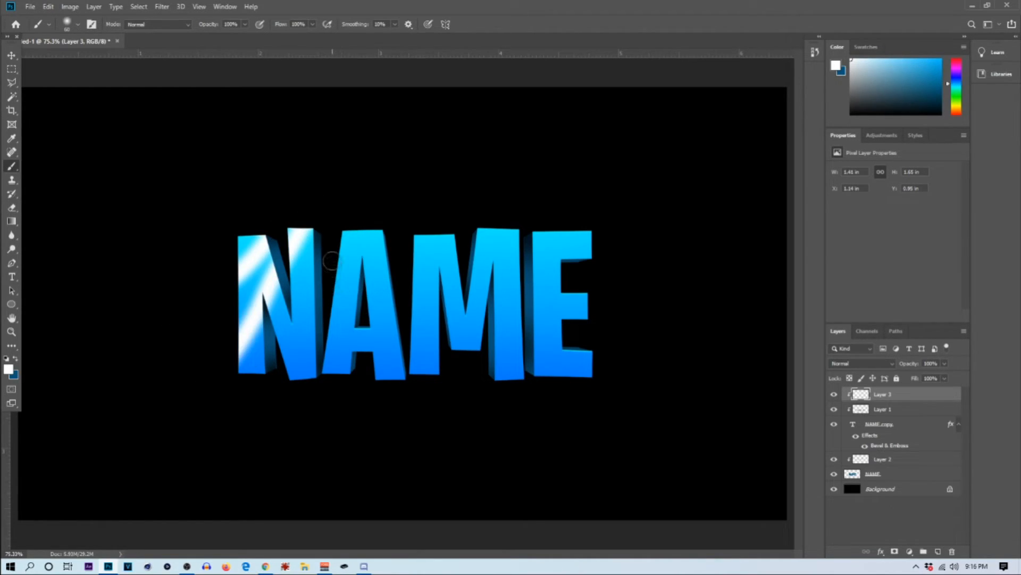
pyautogui.moveTo(314, 261); pyautogui.dragTo(251, 399)
pyautogui.moveTo(398, 218); pyautogui.dragTo(318, 303)
pyautogui.moveTo(409, 246)
pyautogui.mouseDown()
pyautogui.moveTo(346, 327)
pyautogui.moveTo(317, 396)
pyautogui.mouseUp()
pyautogui.moveTo(404, 300); pyautogui.dragTo(337, 427)
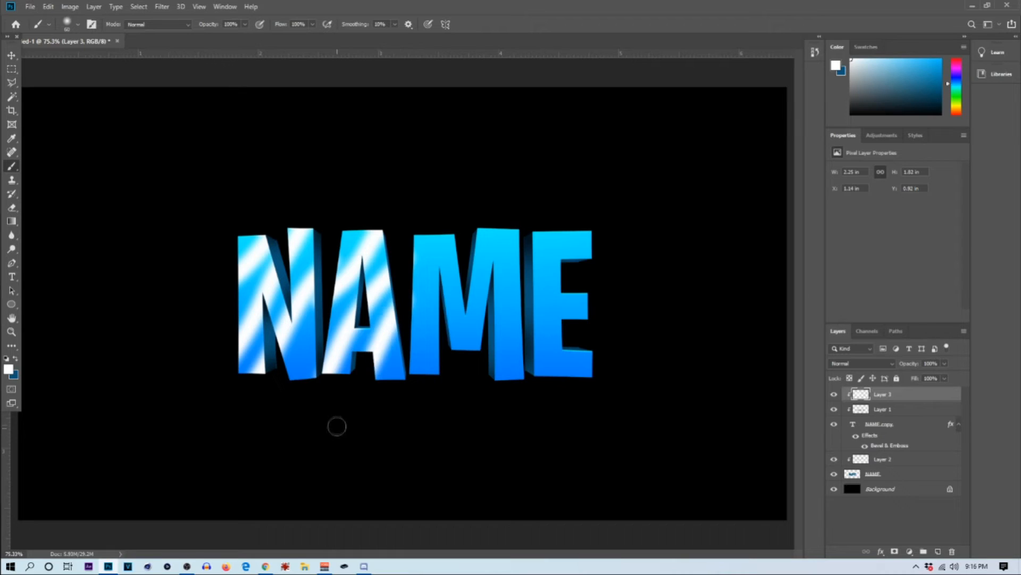
# Step: Continue the diagonal white stripes across the front faces of the M and the E
pyautogui.moveTo(496, 214)
pyautogui.mouseDown()
pyautogui.moveTo(433, 270)
pyautogui.moveTo(405, 322)
pyautogui.mouseUp()
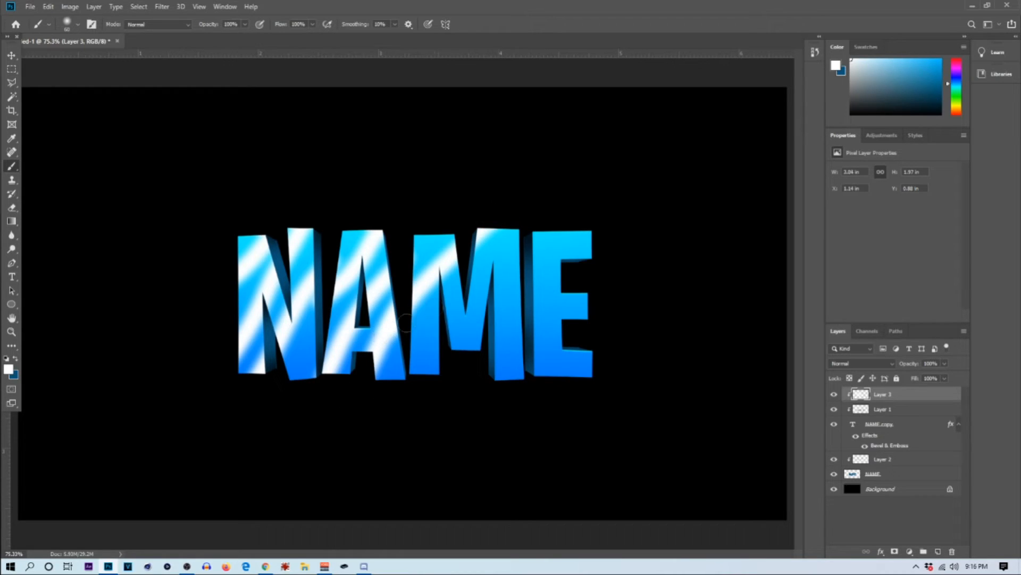
pyautogui.moveTo(514, 234); pyautogui.dragTo(411, 358)
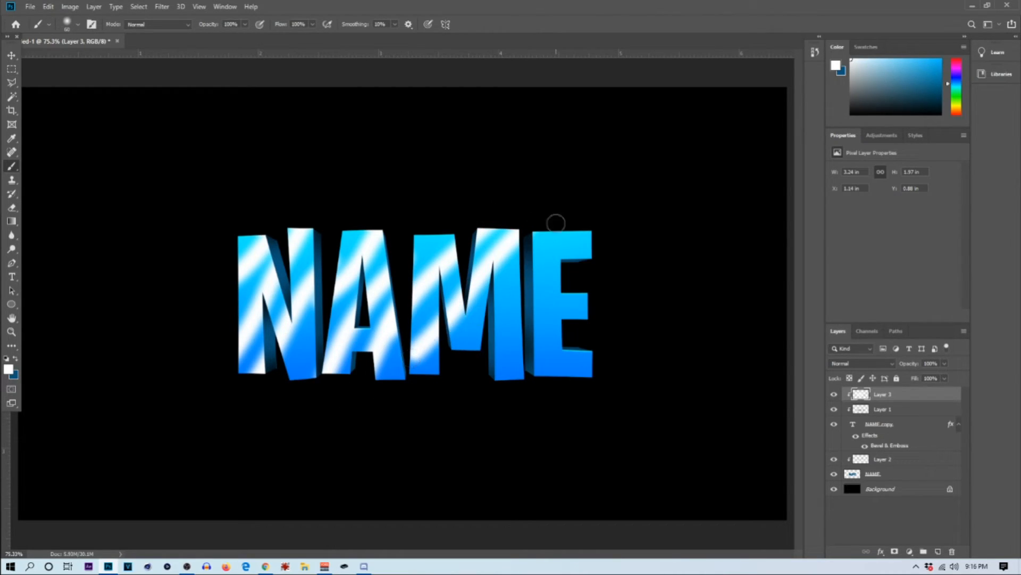
pyautogui.moveTo(521, 276); pyautogui.dragTo(433, 383)
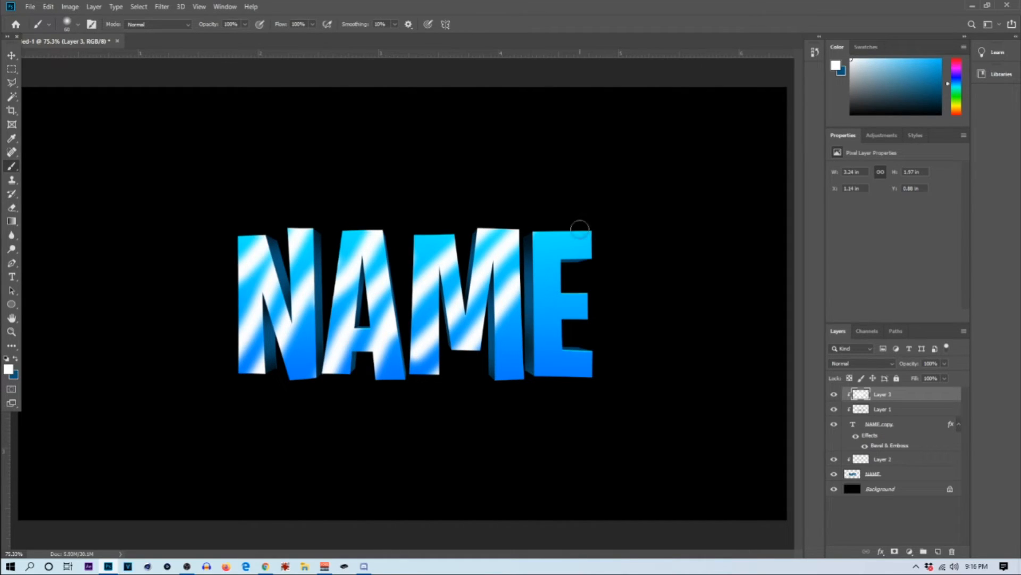
pyautogui.moveTo(553, 241); pyautogui.dragTo(520, 278)
pyautogui.moveTo(588, 234)
pyautogui.mouseDown()
pyautogui.moveTo(526, 360)
pyautogui.moveTo(595, 341)
pyautogui.mouseUp()
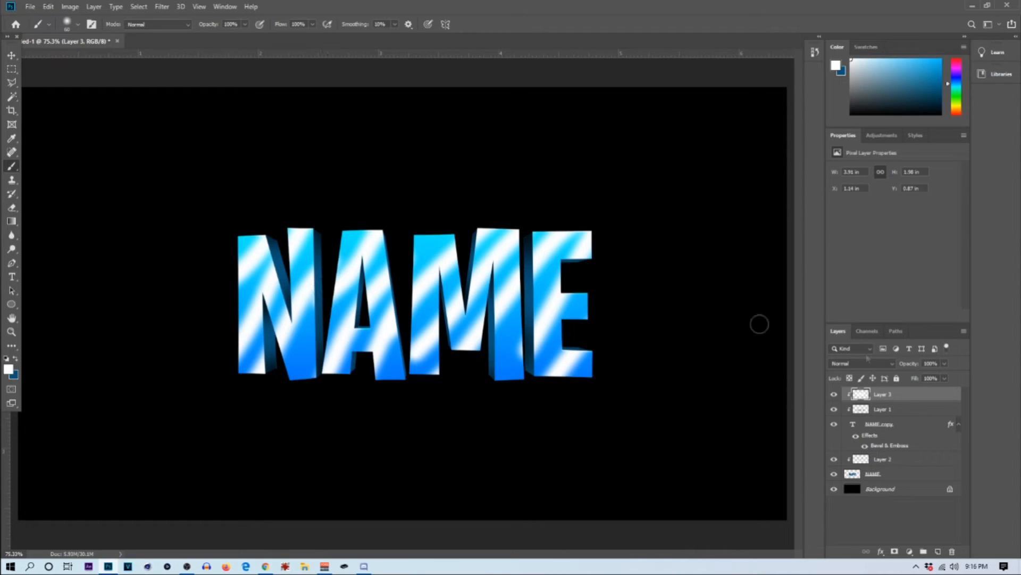
# Step: Blend the white stripe layer in Overlay mode at 48% opacity
pyautogui.click(850, 363)
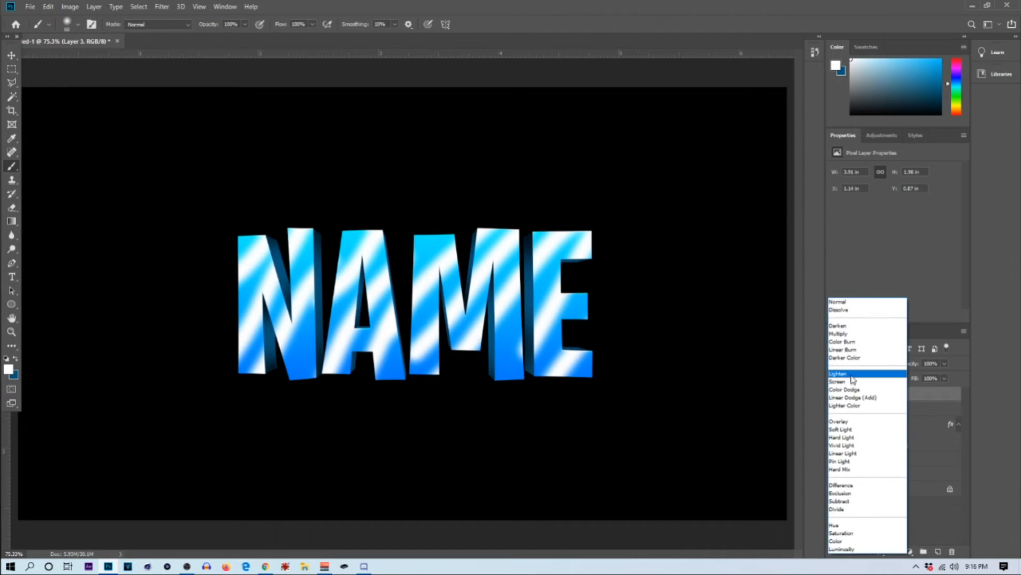
pyautogui.click(848, 423)
pyautogui.click(945, 364)
pyautogui.moveTo(928, 378); pyautogui.dragTo(921, 378)
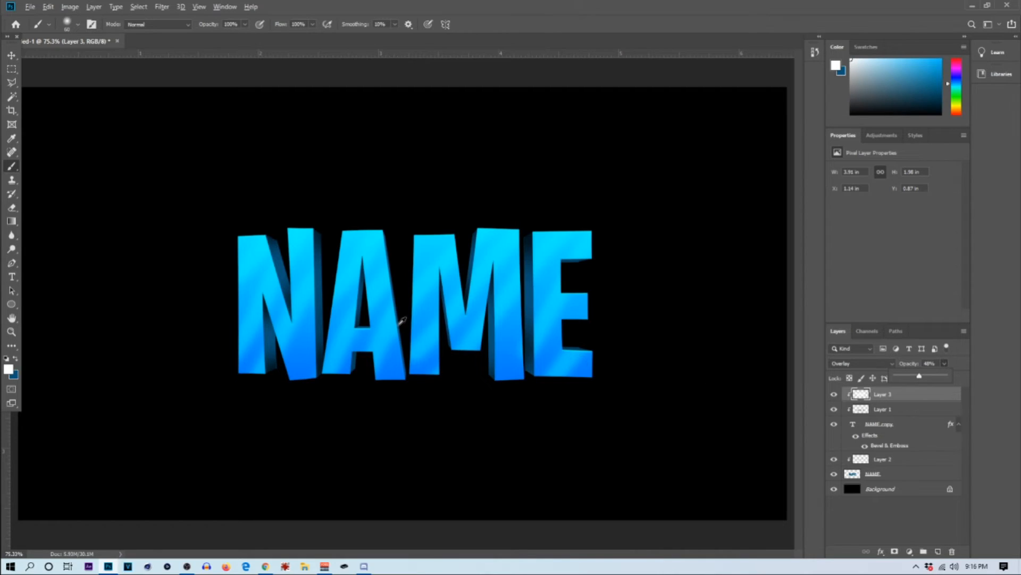
pyautogui.scroll(-5, 400, 322)
pyautogui.scroll(8, 405, 309)
pyautogui.scroll(-6, 396, 293)
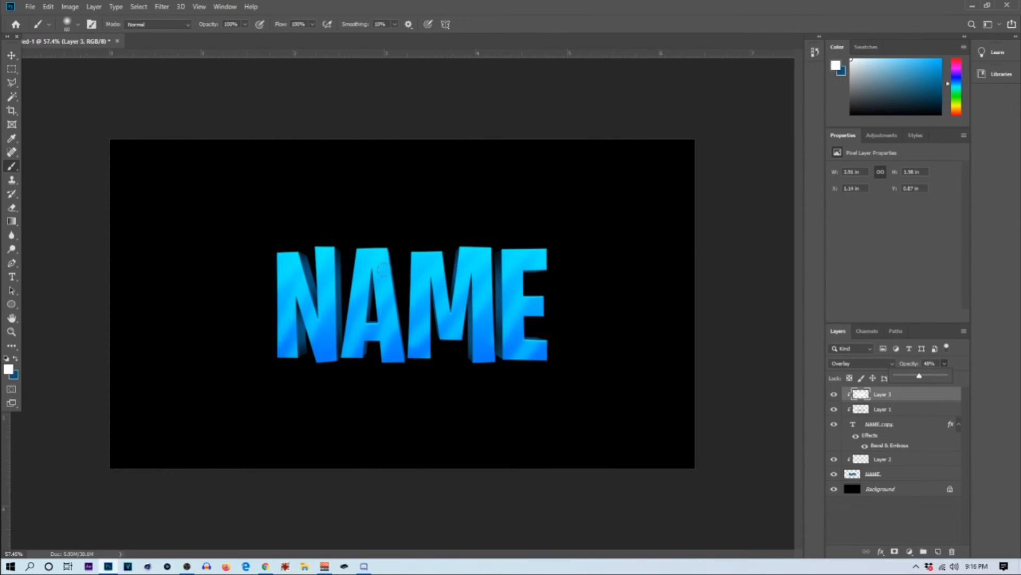
pyautogui.scroll(-1, 323, 236)
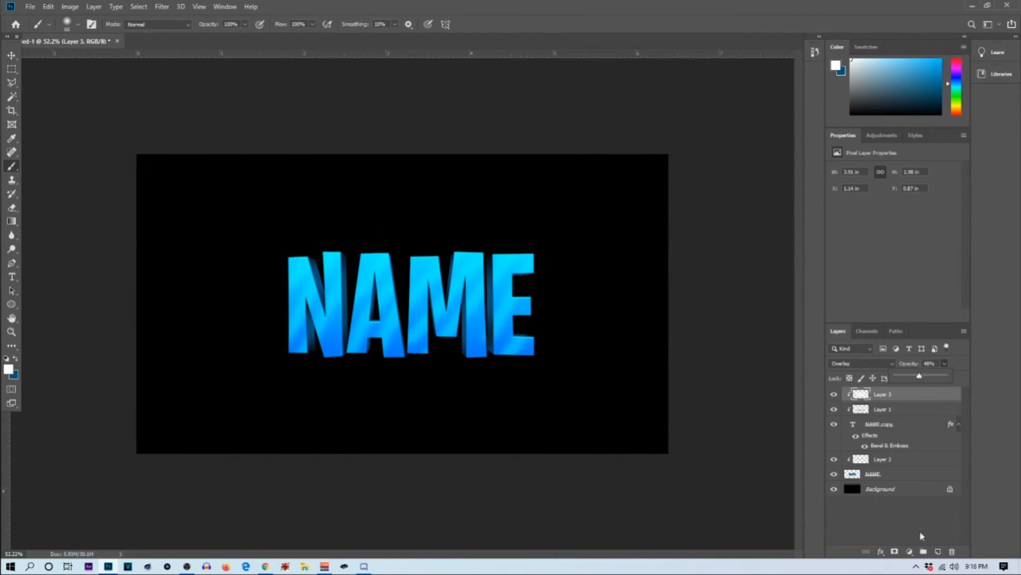
# Step: Add a Curves adjustment layer on top and pull the shadow end of the RGB curve slightly down
pyautogui.click(910, 552)
pyautogui.click(936, 417)
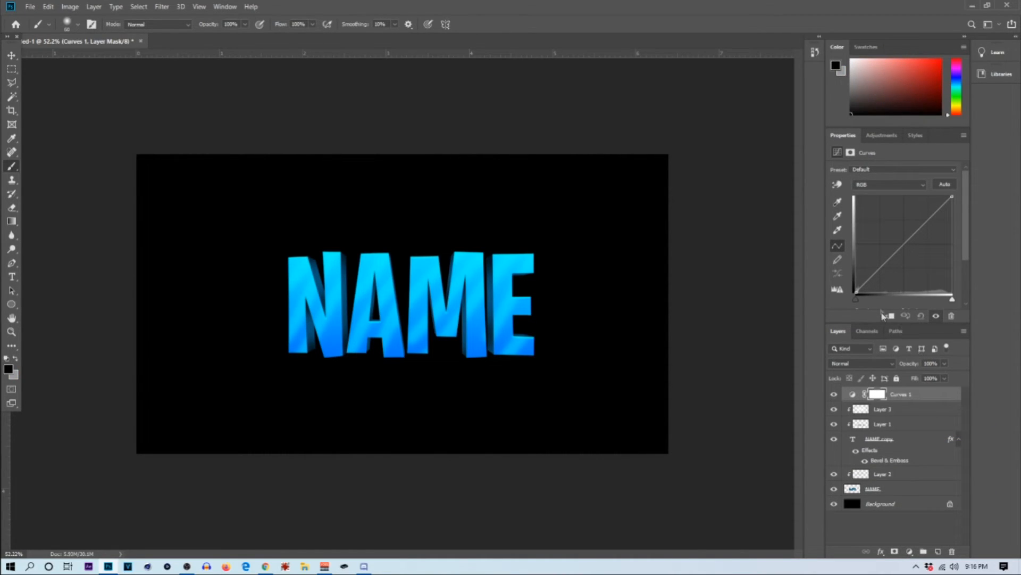
pyautogui.moveTo(867, 281); pyautogui.dragTo(870, 285)
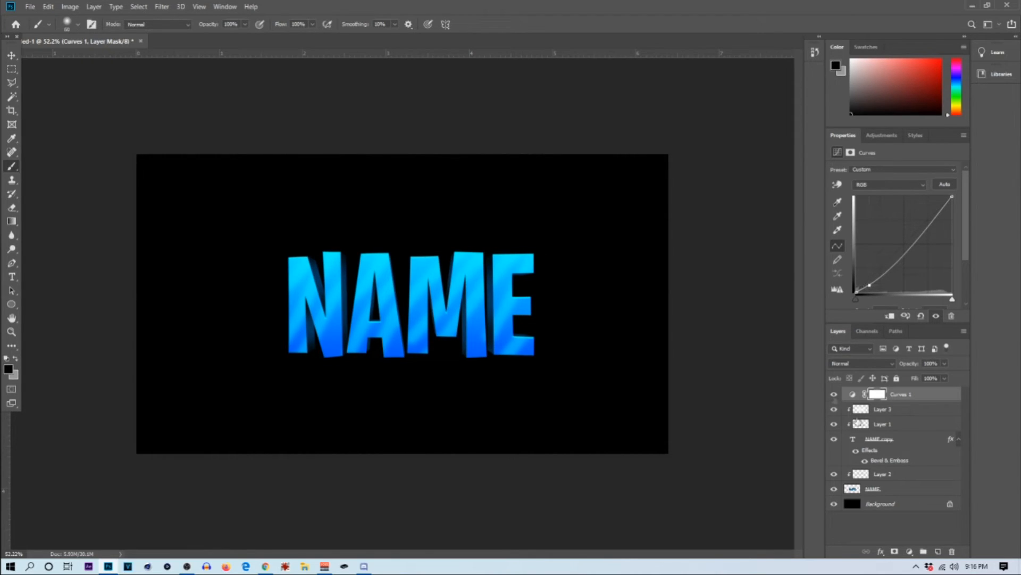
# Step: Group all the layers from Layer 3 down to the NAME layer, leaving out the Curves and Background layers
pyautogui.click(894, 410)
pyautogui.keyDown('shift'); pyautogui.click(900, 488); pyautogui.keyUp('shift')
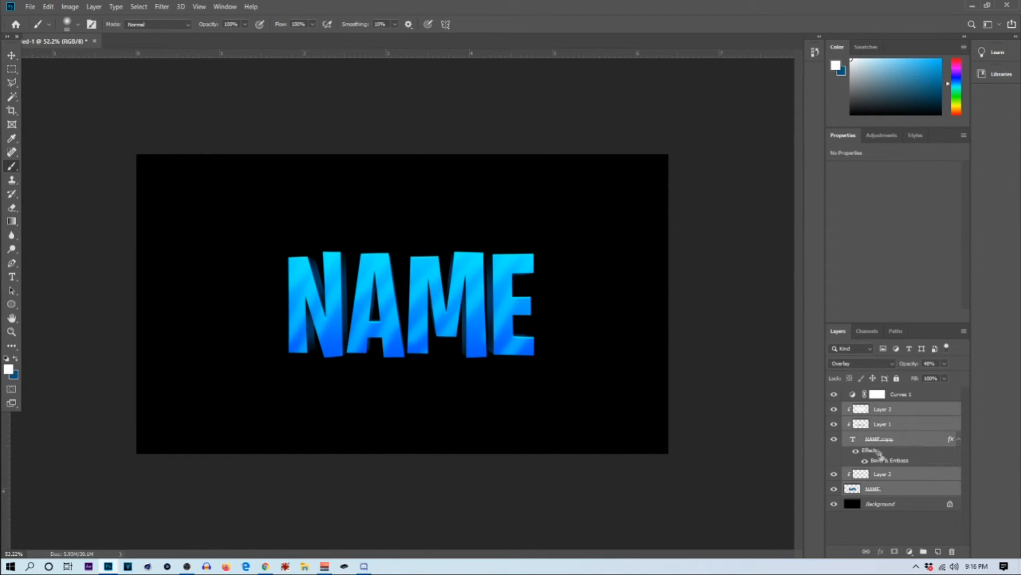
pyautogui.hotkey('ctrl', 'g')
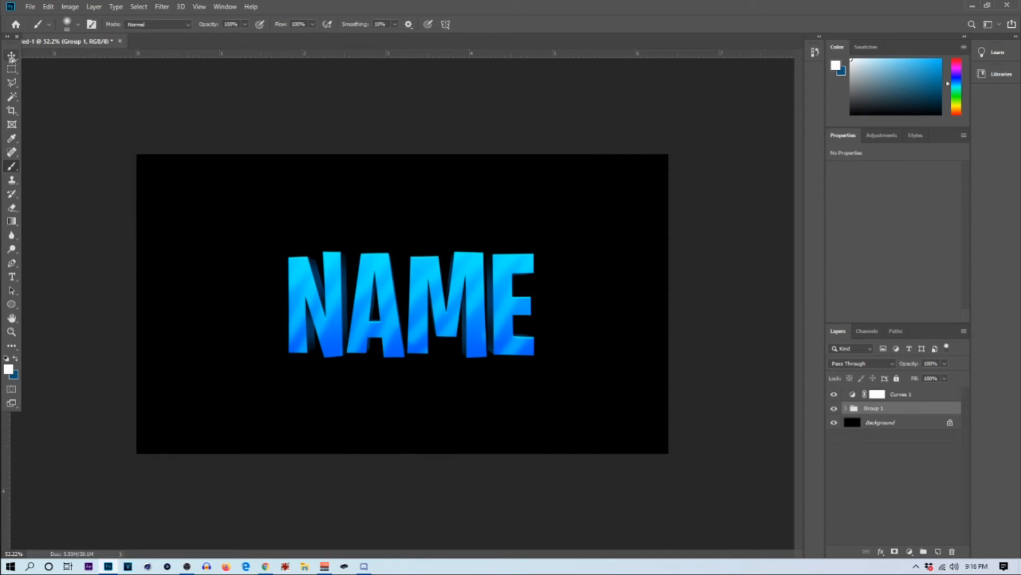
# Step: Enlarge the grouped NAME text with Free Transform so it fills more of the canvas, and apply it
pyautogui.click(12, 56)
pyautogui.hotkey('ctrl', 't')
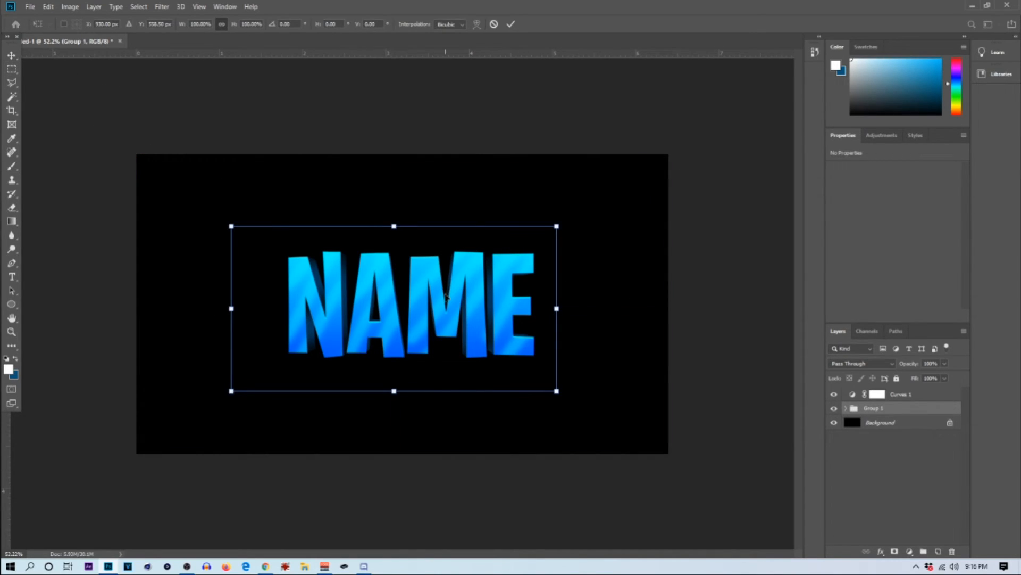
pyautogui.moveTo(557, 225); pyautogui.dragTo(530, 241)
pyautogui.click(511, 24)
# Step: Try a slightly lower opacity on the text group and return it to 100%
pyautogui.click(946, 364)
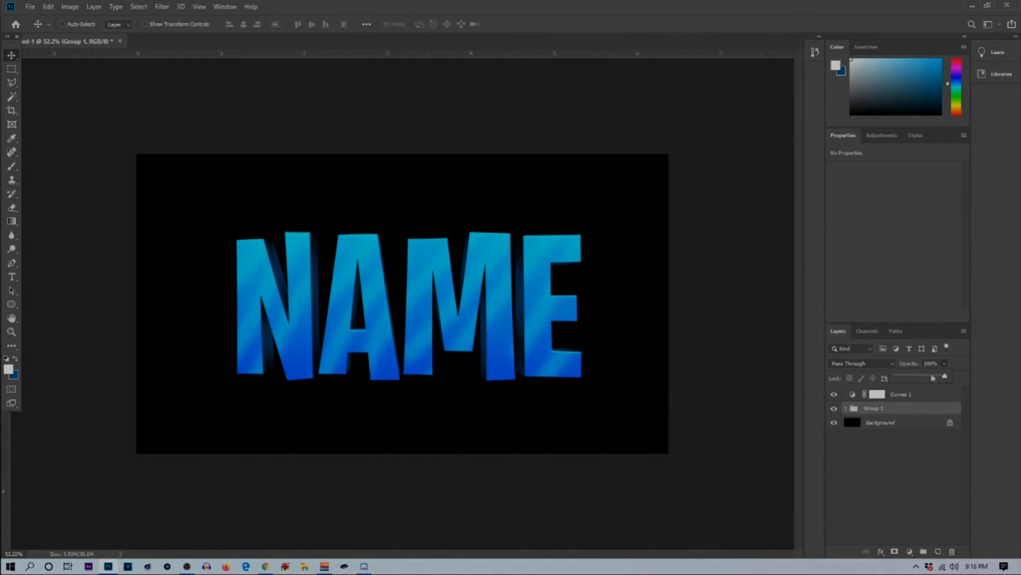
pyautogui.moveTo(946, 376); pyautogui.dragTo(940, 376)
pyautogui.moveTo(939, 376); pyautogui.dragTo(942, 375)
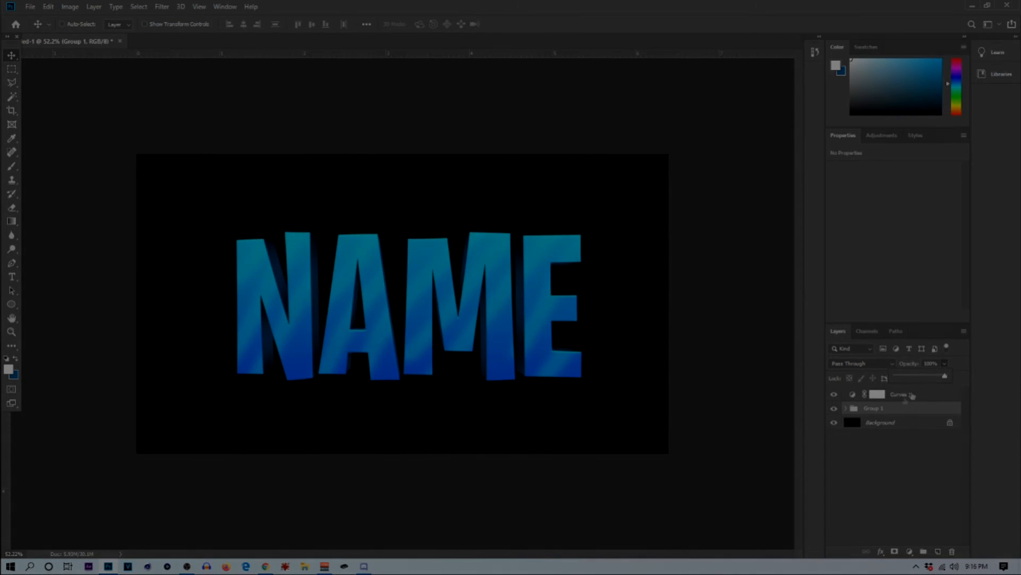